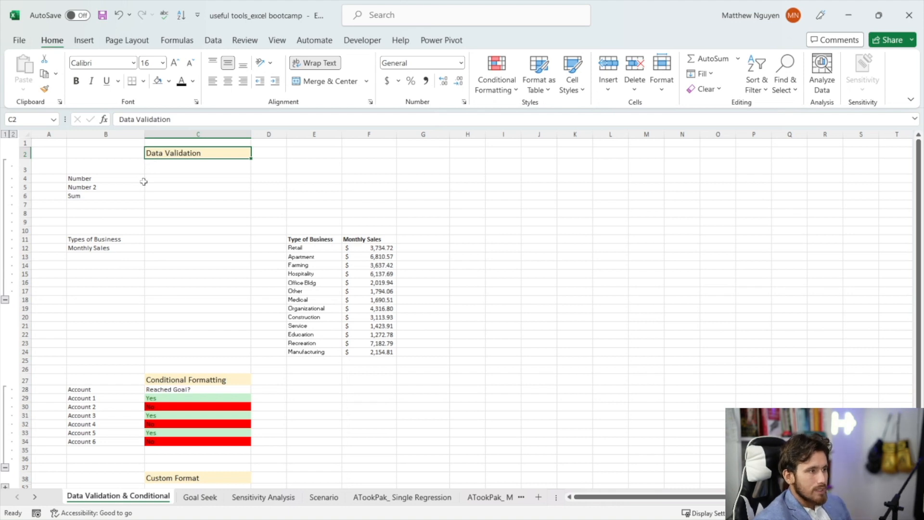
Bold the Number, Number 2 and Sum labels in B4:B6
{"action": "left_click", "coordinate": [175, 181]}
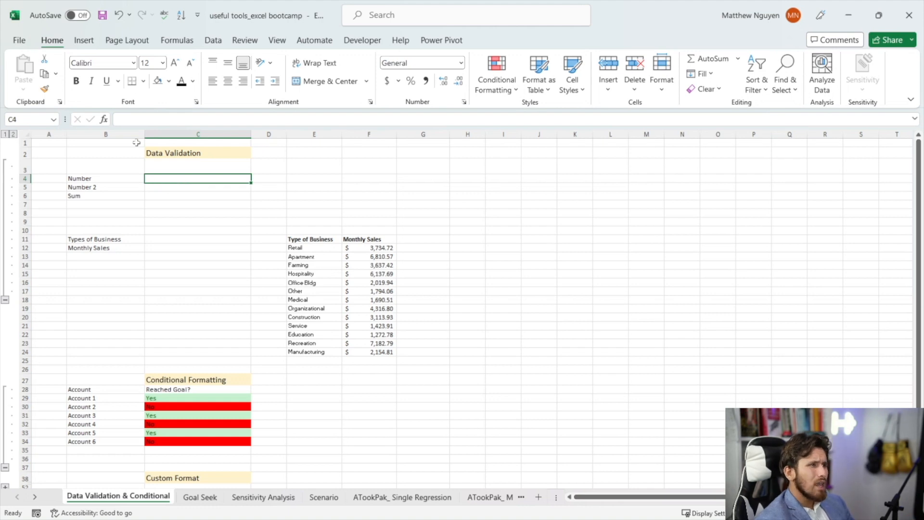
{"action": "left_click_drag", "start_coordinate": [124, 178], "coordinate": [122, 187]}
{"action": "left_click", "coordinate": [76, 81]}
{"action": "left_click", "coordinate": [94, 196]}
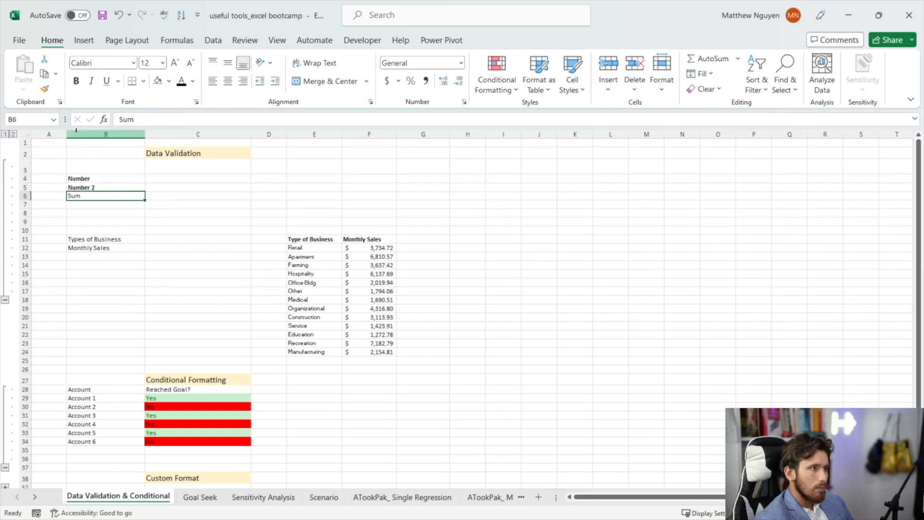
{"action": "left_click", "coordinate": [76, 81]}
Enter a SUM formula in C6 that adds the two number cells, C4:C5
{"action": "left_click", "coordinate": [147, 193]}
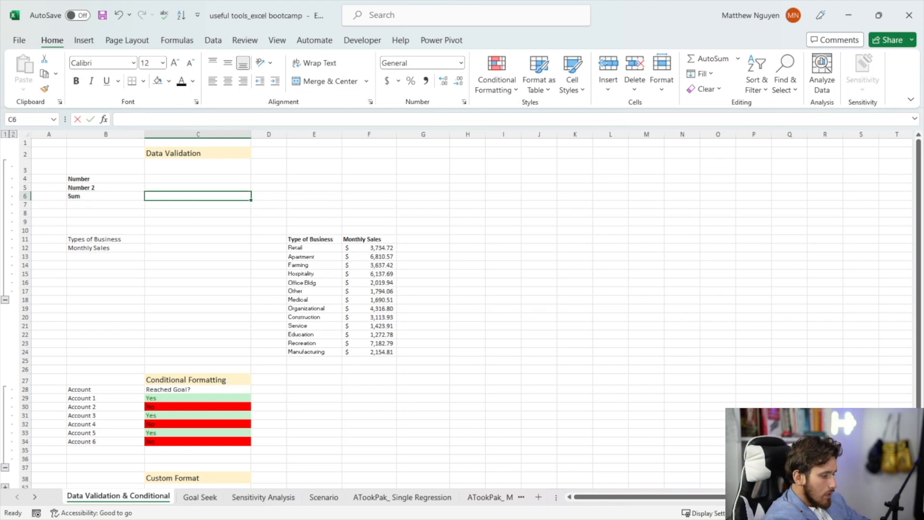
{"action": "type", "text": "=SUM("}
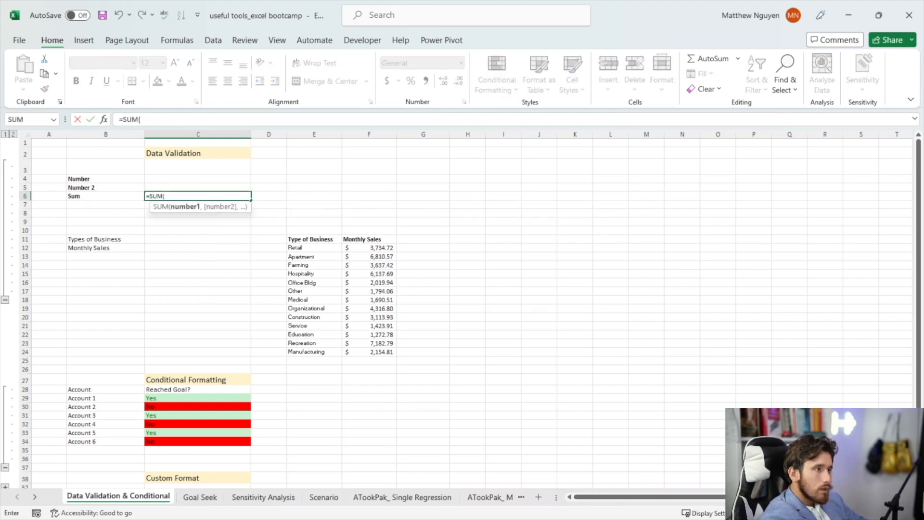
{"action": "left_click_drag", "start_coordinate": [162, 177], "coordinate": [161, 184]}
{"action": "key", "text": "Return"}
Enter 1 for Number in C4 and 2 for Number 2 in C5
{"action": "left_click", "coordinate": [162, 178]}
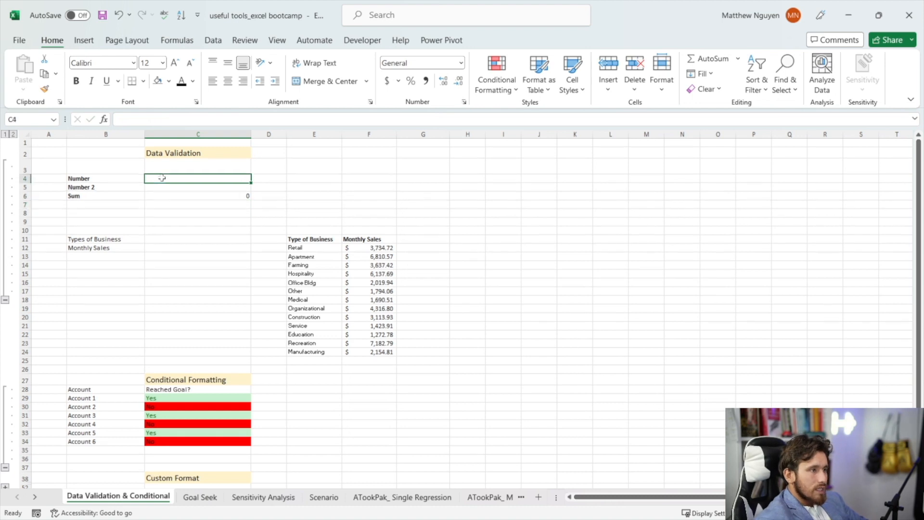
{"action": "type", "text": "1"}
{"action": "key", "text": "Return"}
{"action": "type", "text": "2"}
{"action": "key", "text": "Return"}
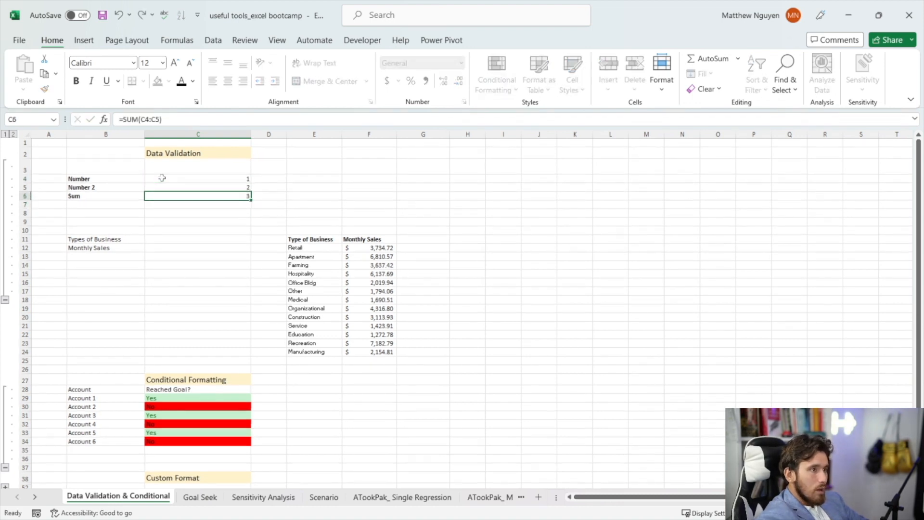
Replace the two numbers with the text One in C4 and LOL in C5
{"action": "left_click", "coordinate": [161, 178]}
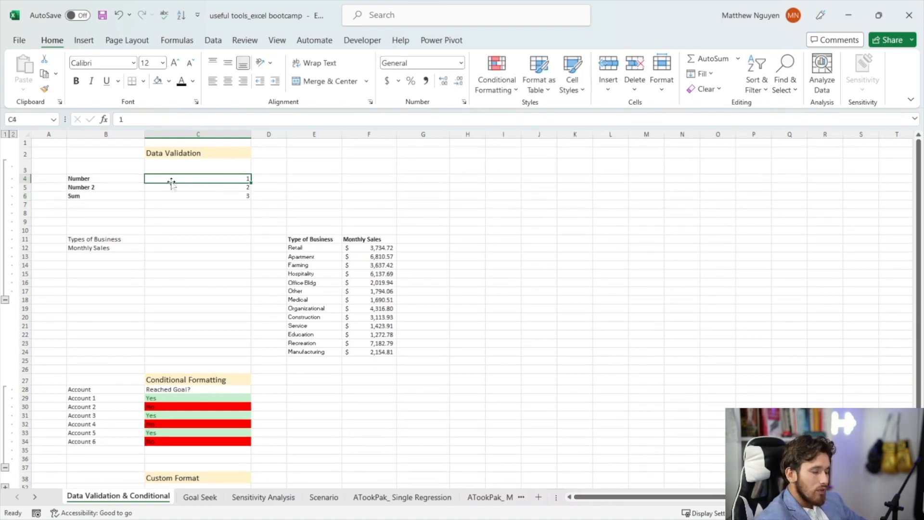
{"action": "type", "text": "One"}
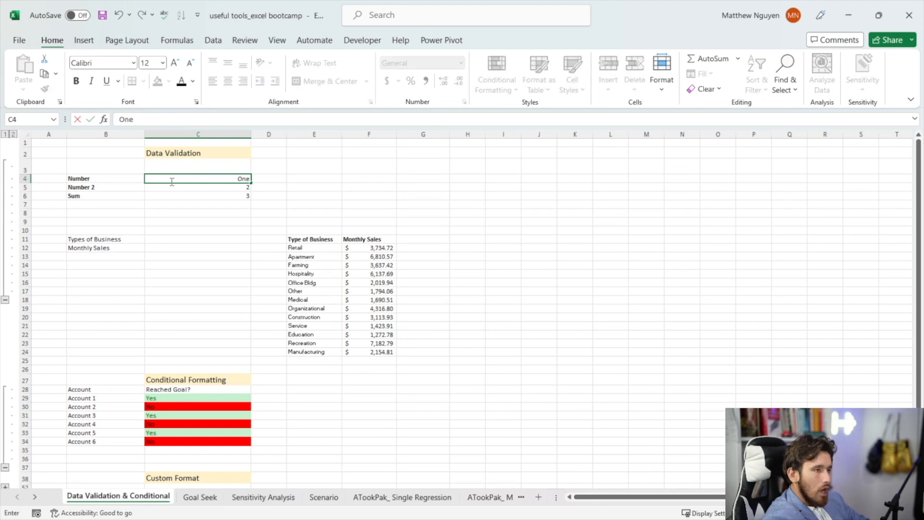
{"action": "key", "text": "Return"}
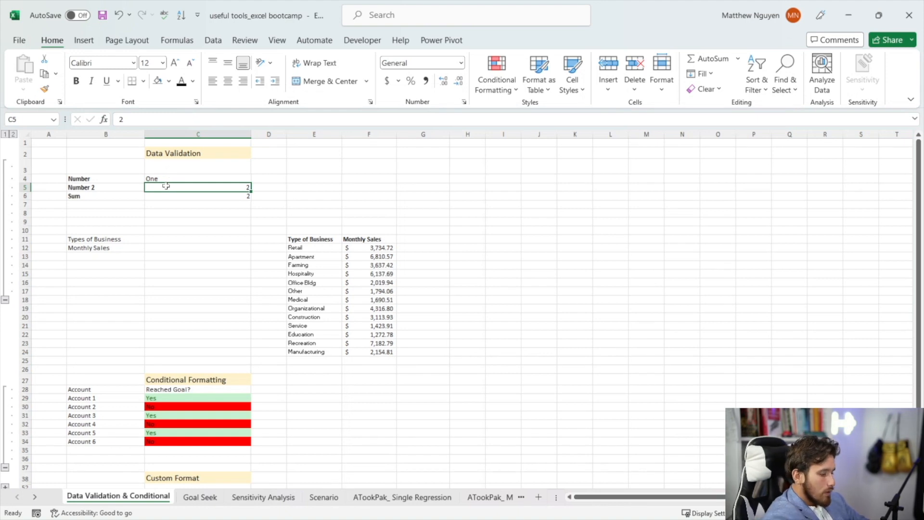
{"action": "type", "text": "LOL"}
{"action": "key", "text": "Return"}
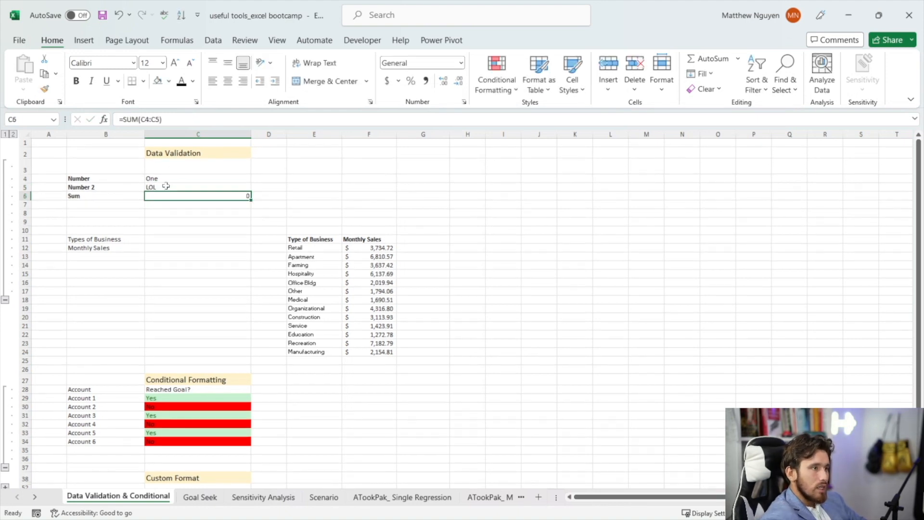
Apply data validation to C4:C5 that allows only whole numbers greater than 0
{"action": "left_click_drag", "start_coordinate": [166, 187], "coordinate": [164, 178]}
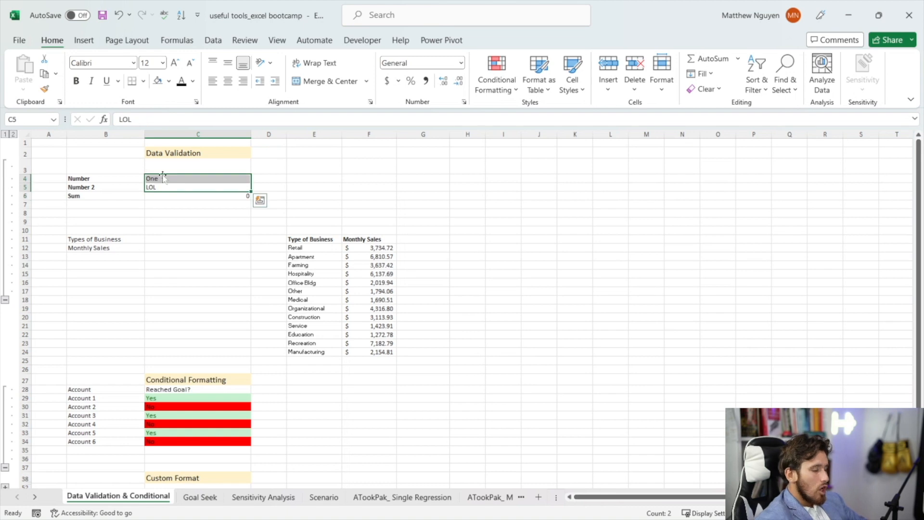
{"action": "left_click", "coordinate": [212, 41]}
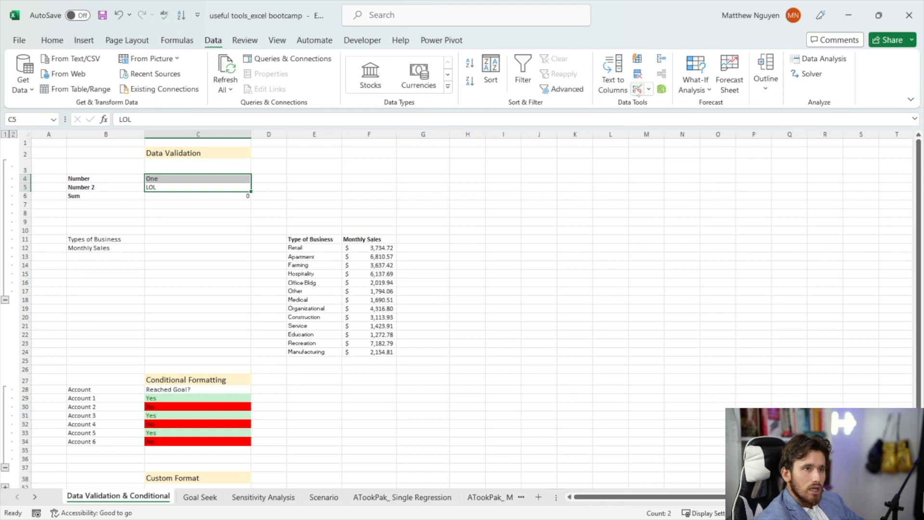
{"action": "left_click", "coordinate": [637, 90]}
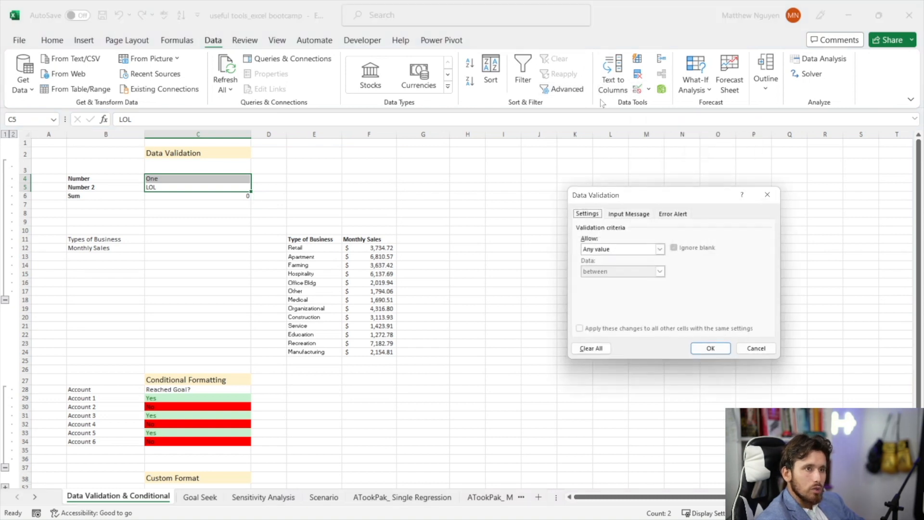
{"action": "left_click", "coordinate": [651, 249]}
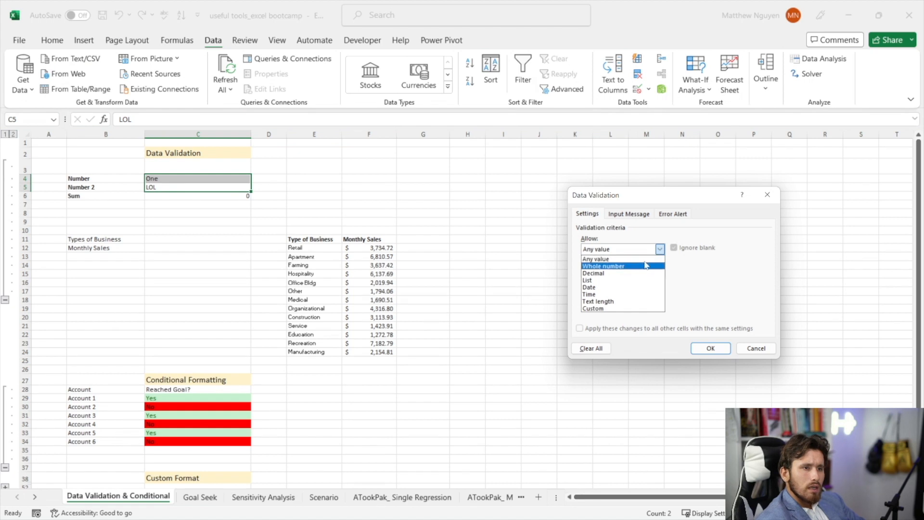
{"action": "left_click", "coordinate": [641, 268]}
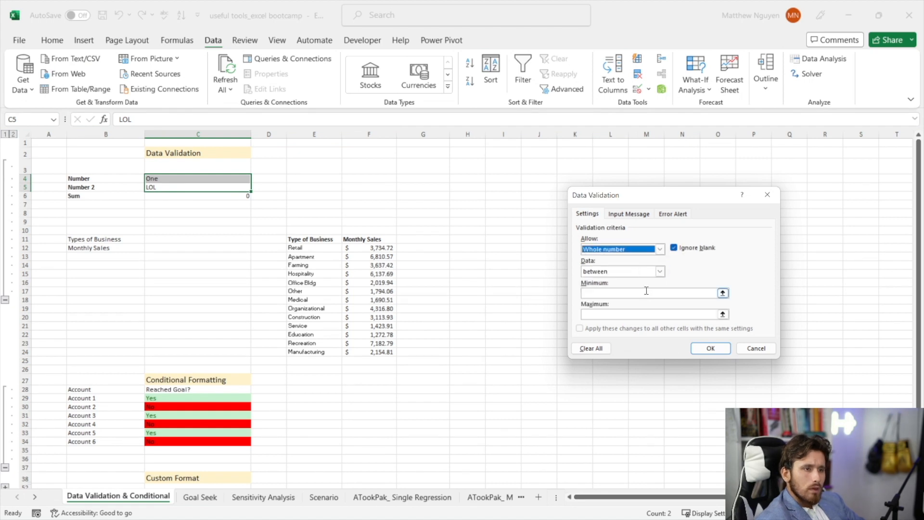
{"action": "left_click", "coordinate": [646, 291]}
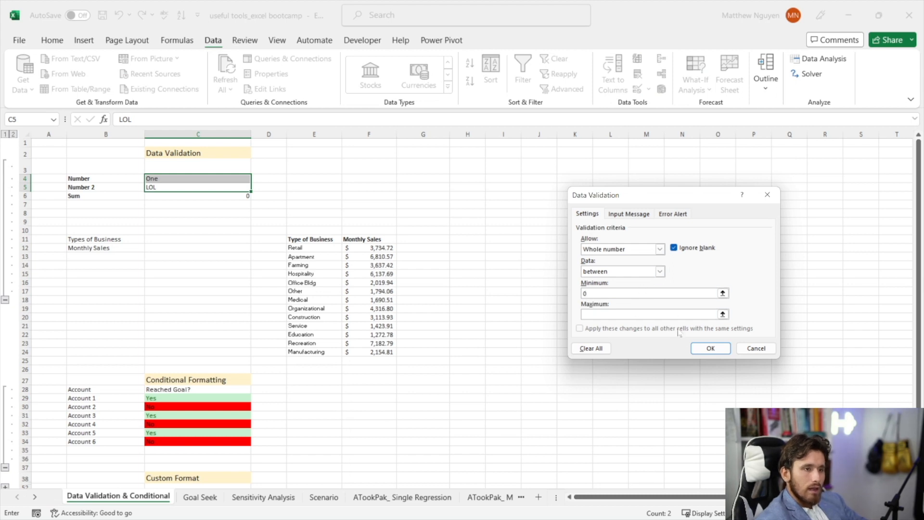
{"action": "left_click", "coordinate": [660, 272]}
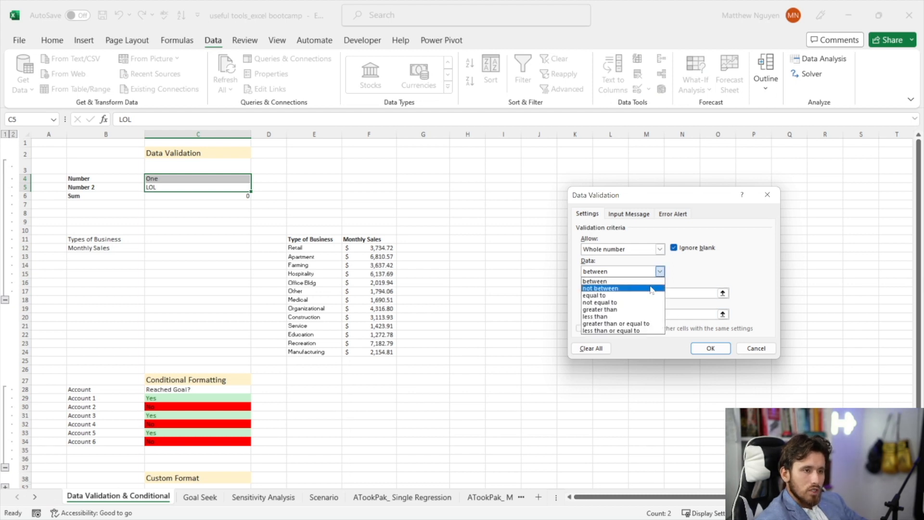
{"action": "left_click", "coordinate": [631, 309]}
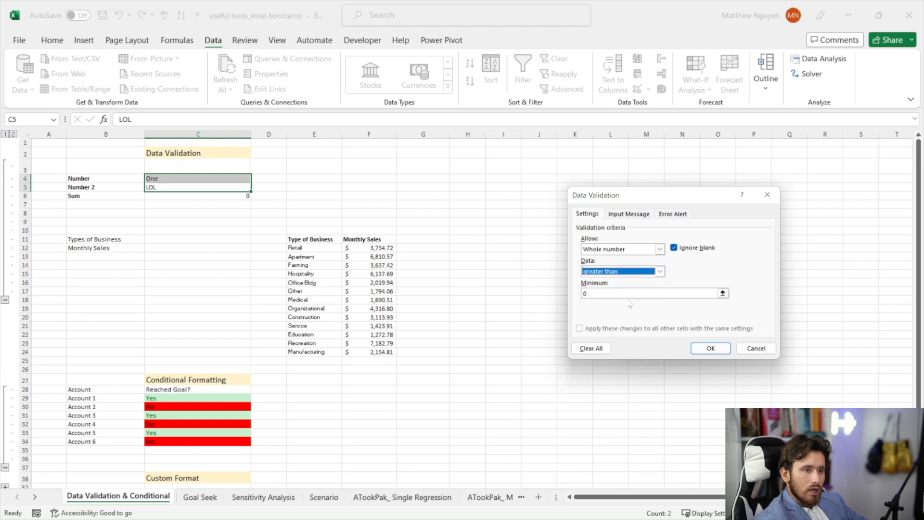
{"action": "left_click", "coordinate": [707, 347]}
Test the validation on C4 by trying to enter the text one and the value -1
{"action": "left_click", "coordinate": [173, 181]}
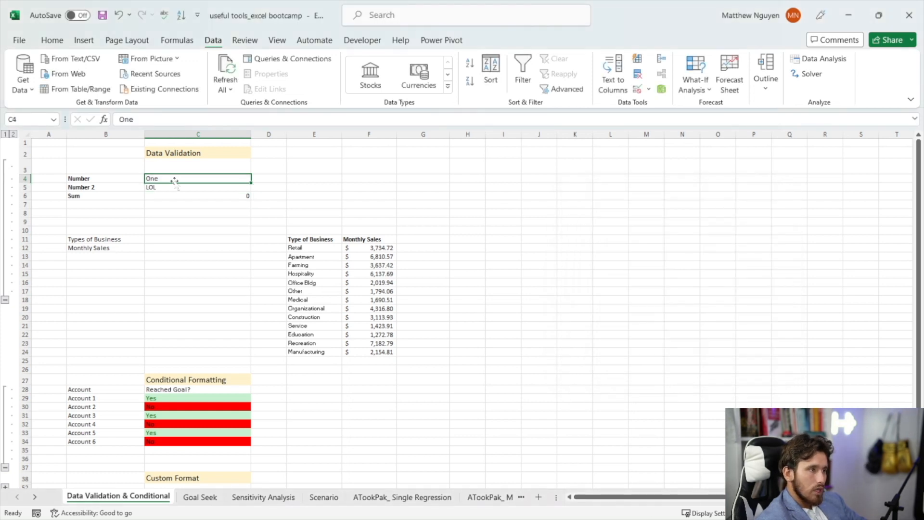
{"action": "type", "text": "one"}
{"action": "key", "text": "Return"}
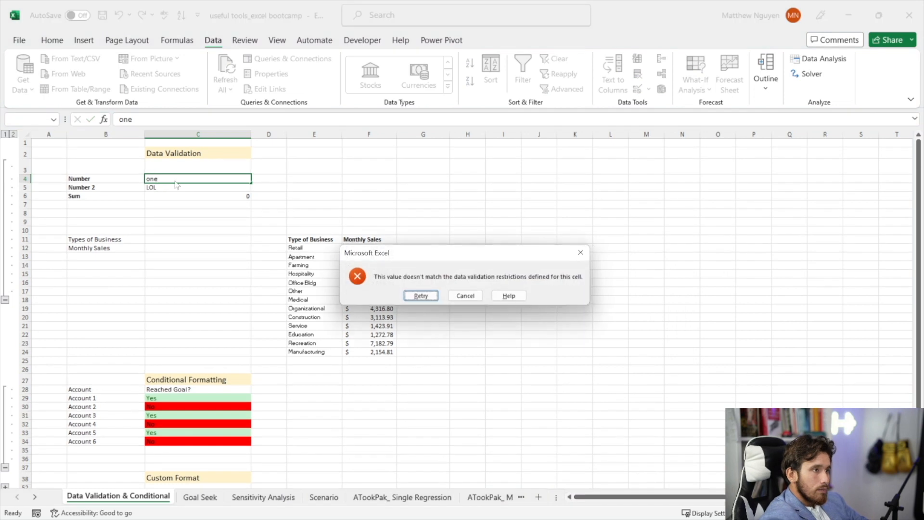
{"action": "left_click", "coordinate": [422, 297]}
{"action": "type", "text": "-1"}
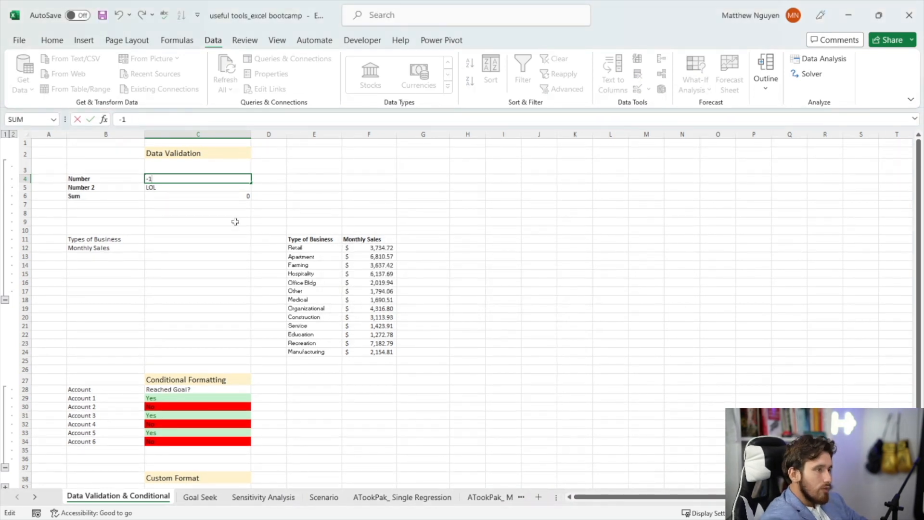
{"action": "key", "text": "Return"}
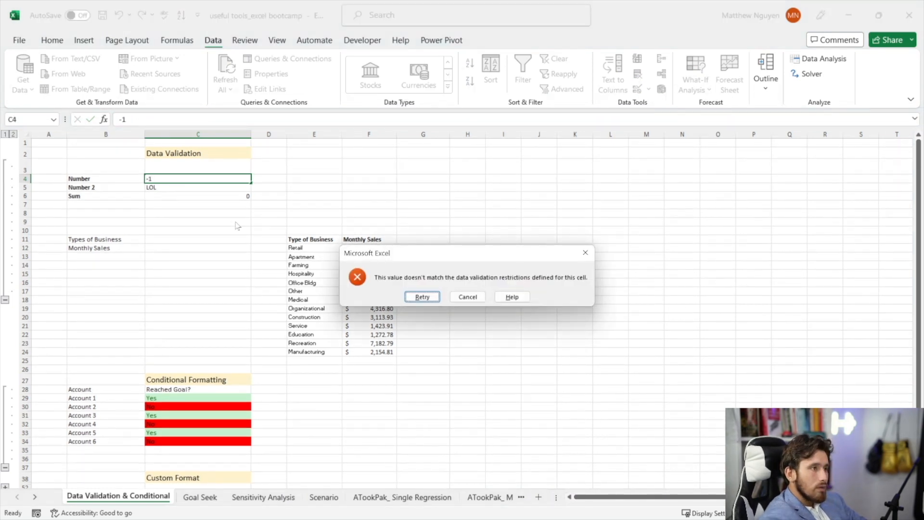
Retry the entry with valid whole numbers: 1 in C4 and 2 in C5
{"action": "left_click", "coordinate": [423, 297]}
{"action": "type", "text": "1"}
{"action": "key", "text": "Return"}
{"action": "type", "text": "2"}
{"action": "key", "text": "Return"}
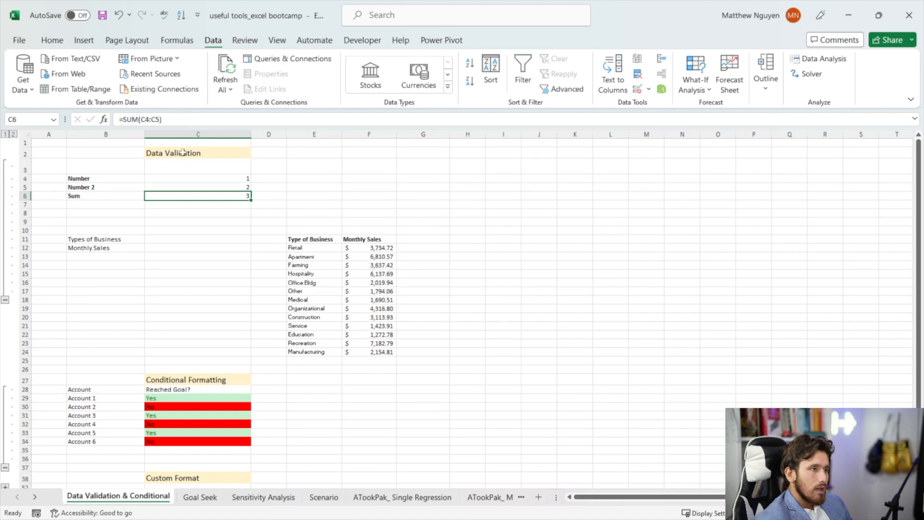
Bold the Types of Business and Monthly Sales labels in B11:B12
{"action": "left_click", "coordinate": [155, 240]}
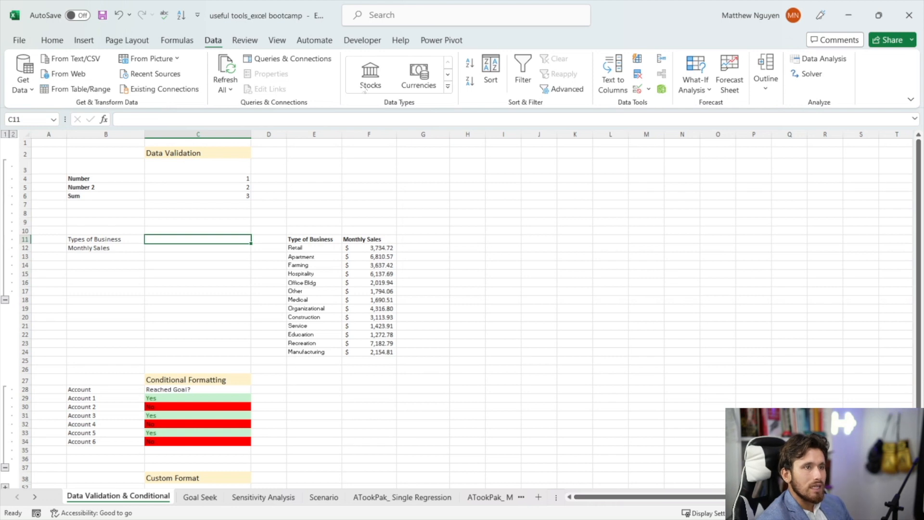
{"action": "left_click_drag", "start_coordinate": [125, 239], "coordinate": [128, 248]}
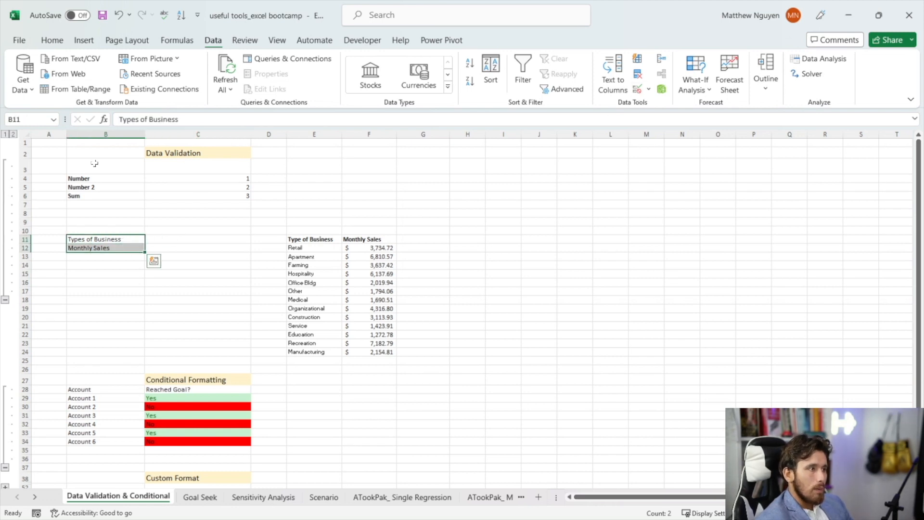
{"action": "left_click", "coordinate": [52, 40]}
{"action": "left_click", "coordinate": [76, 81]}
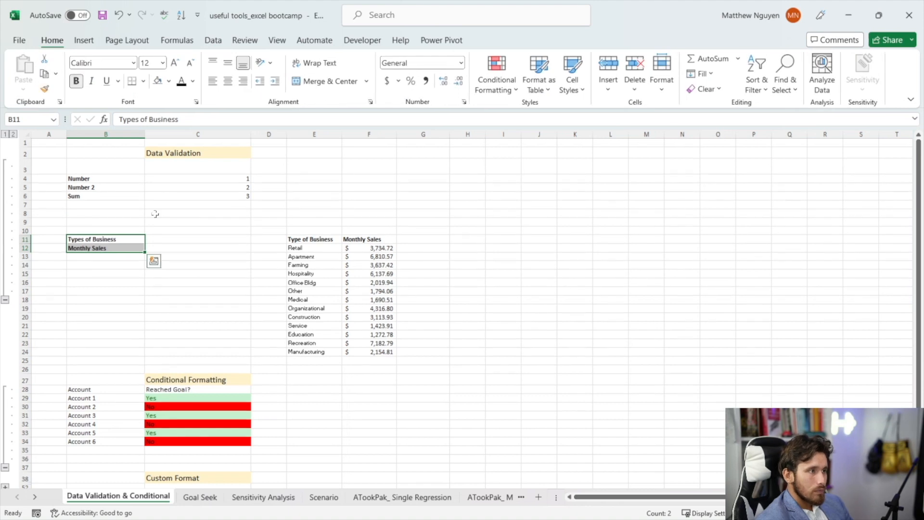
Enter an XLOOKUP in C12 that finds C11 in E12:E24, returns F12:F24, shows "input business" if not found, and uses match mode 0
{"action": "left_click", "coordinate": [173, 248]}
{"action": "type", "text": "=xlookup"}
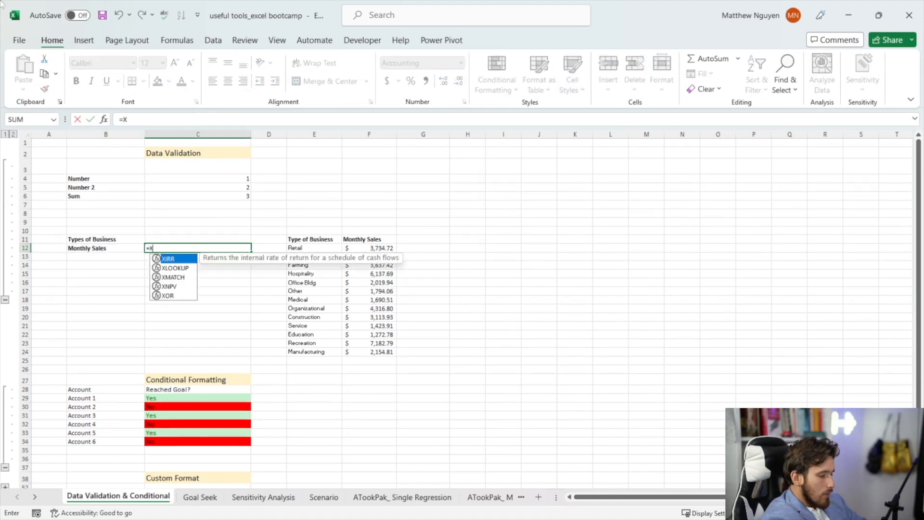
{"action": "key", "text": "Tab"}
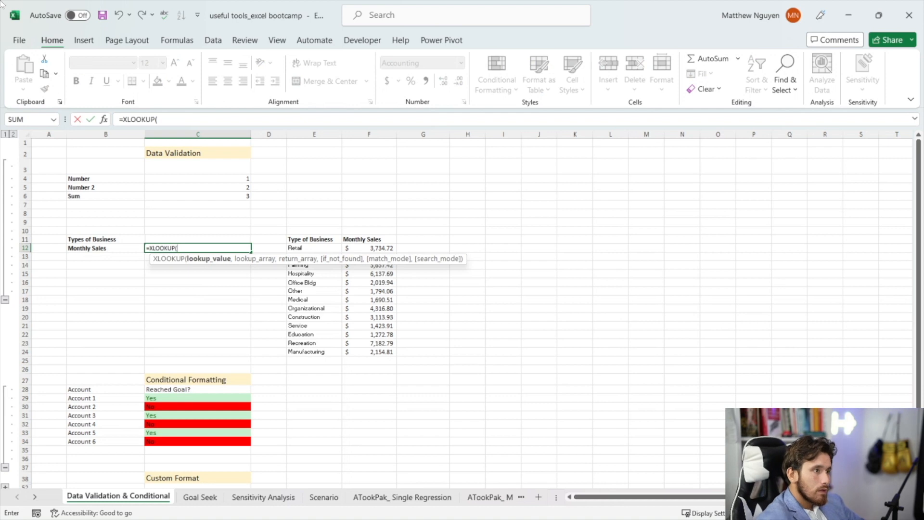
{"action": "left_click", "coordinate": [189, 235]}
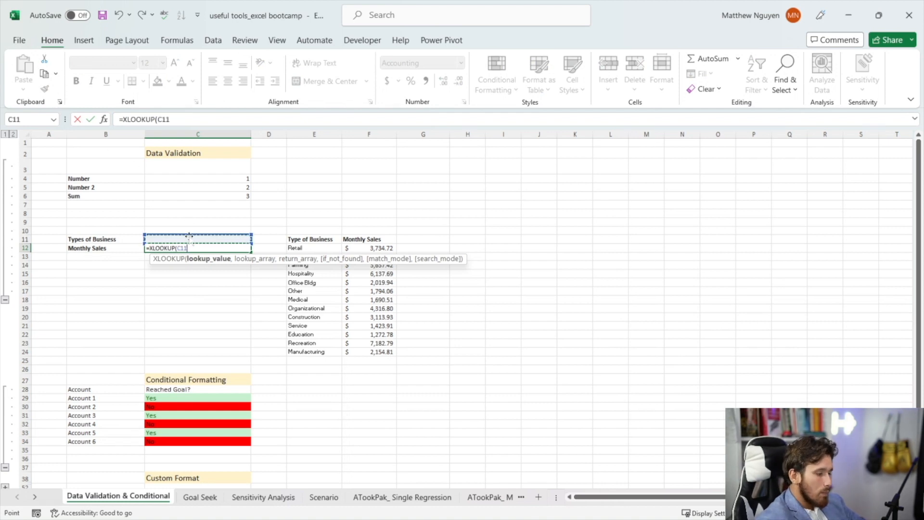
{"action": "type", "text": ","}
{"action": "left_click_drag", "start_coordinate": [307, 245], "coordinate": [338, 352]}
{"action": "type", "text": ","}
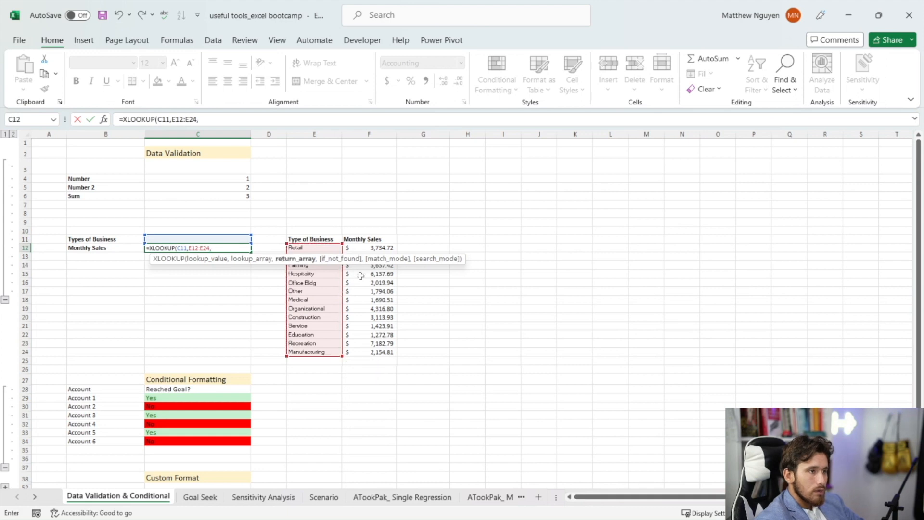
{"action": "left_click_drag", "start_coordinate": [364, 248], "coordinate": [373, 346]}
{"action": "type", "text": ","}
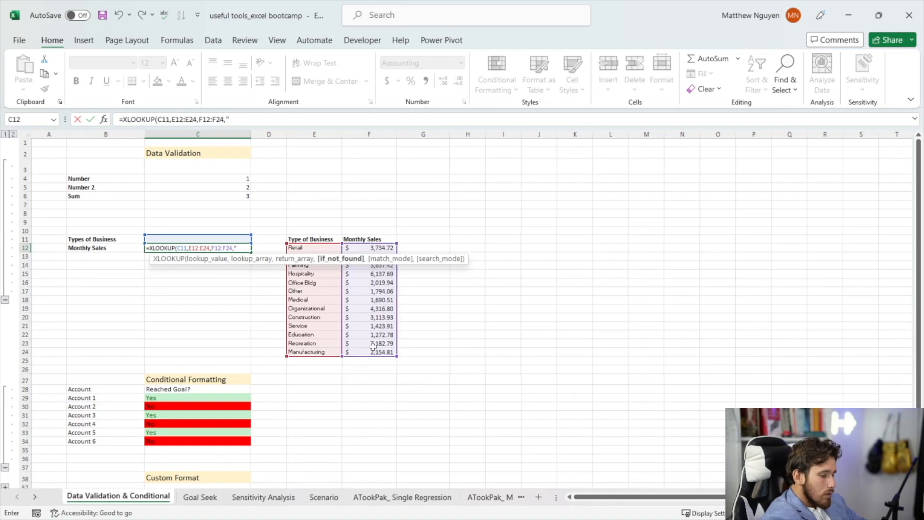
{"action": "key", "text": "BackSpace"}
{"action": "type", "text": "input business"}
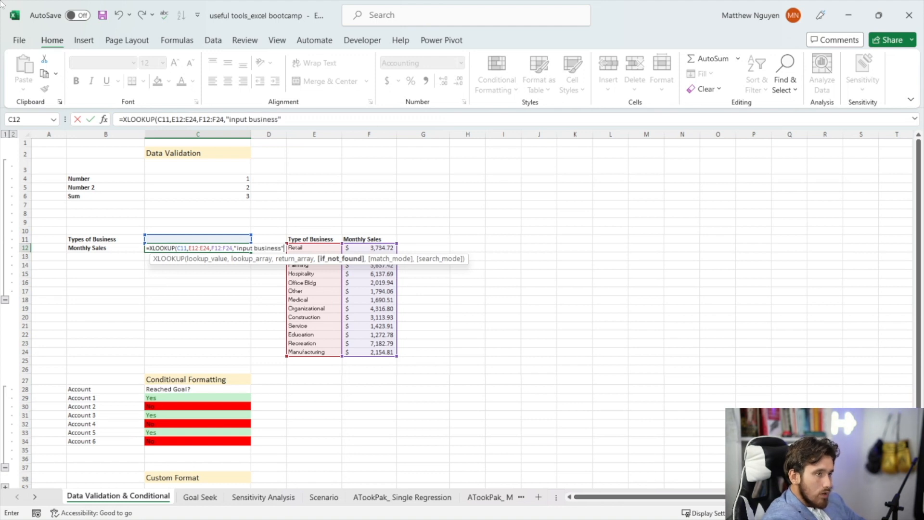
{"action": "type", "text": "\""}
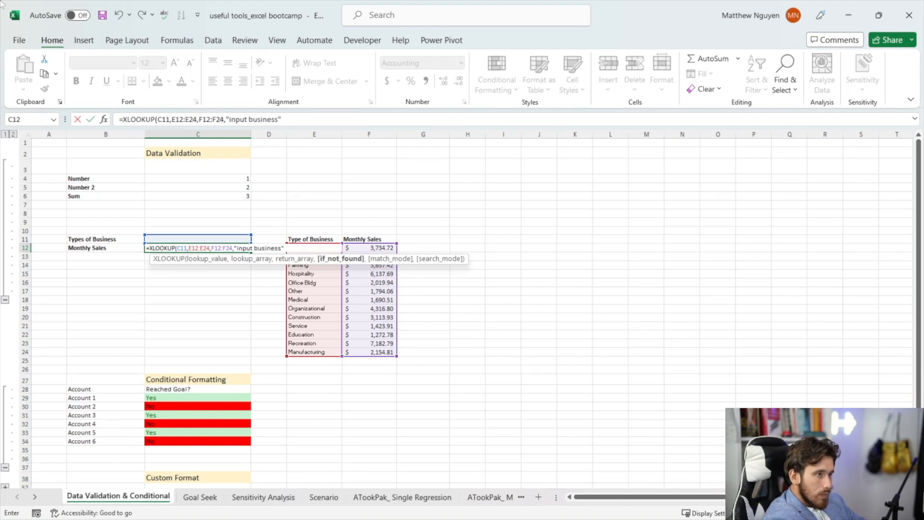
{"action": "type", "text": ",0)"}
{"action": "key", "text": "Return"}
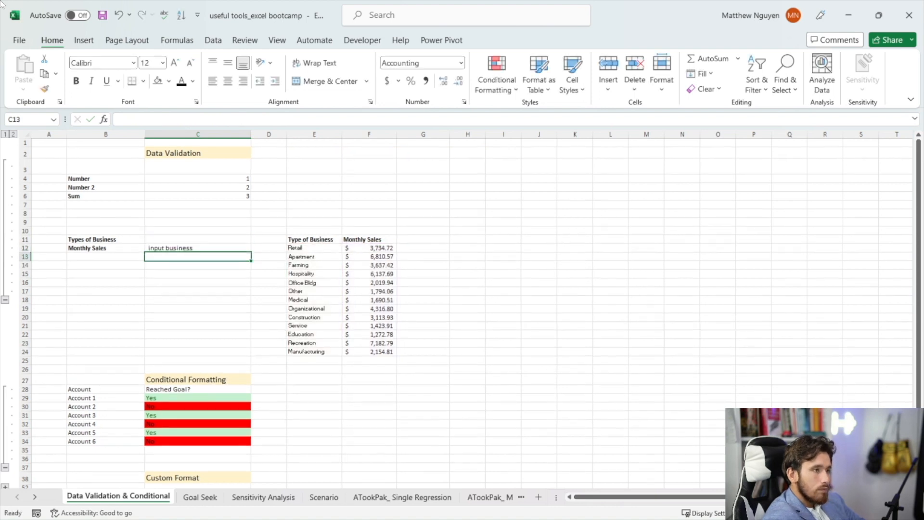
Test the lookup with the misspelled business type Retaile in C11 and clear the entry
{"action": "left_click", "coordinate": [190, 246]}
{"action": "left_click", "coordinate": [188, 241]}
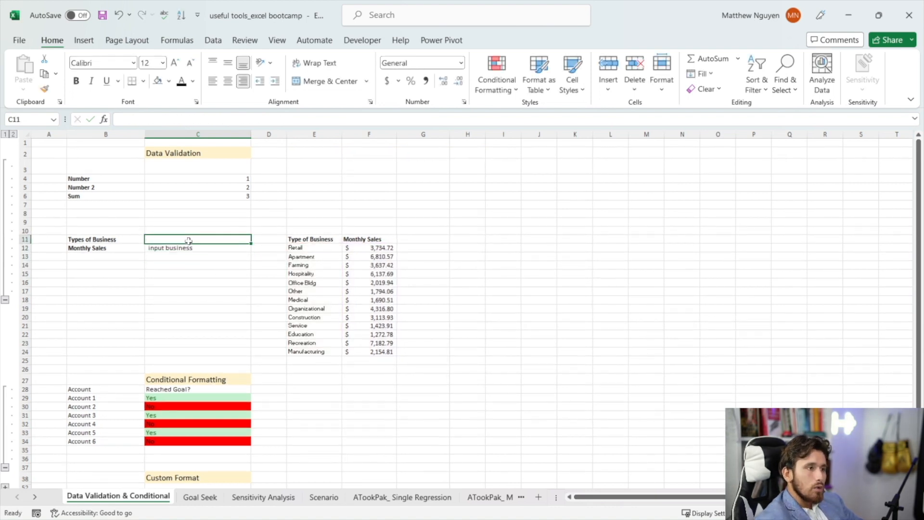
{"action": "type", "text": "Reta"}
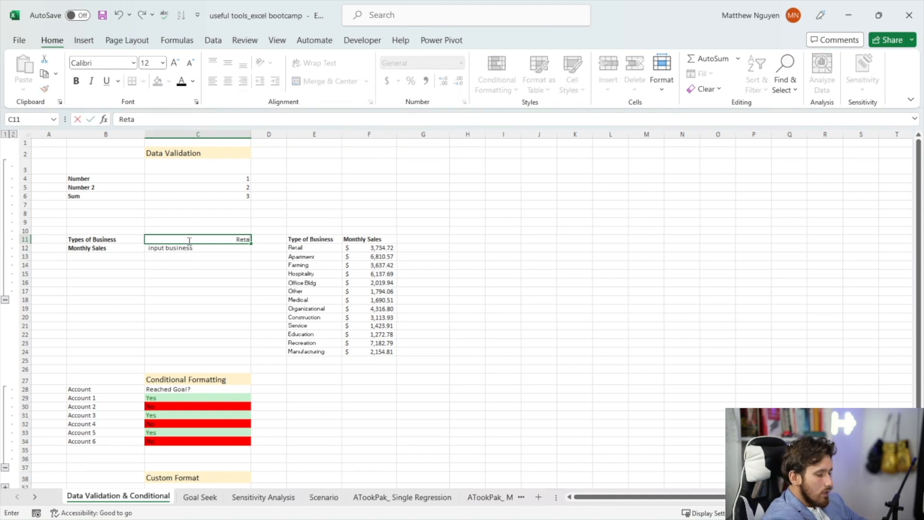
{"action": "type", "text": "ile"}
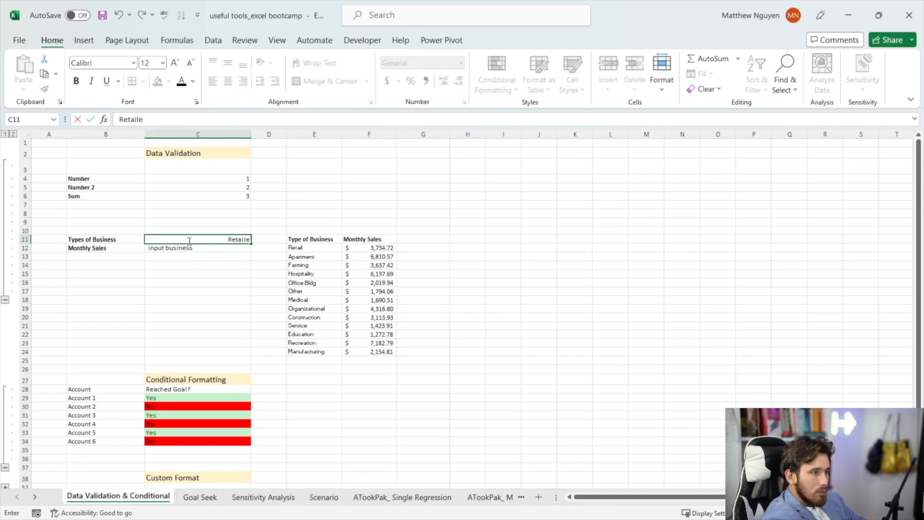
{"action": "key", "text": "Return"}
{"action": "left_click", "coordinate": [203, 232]}
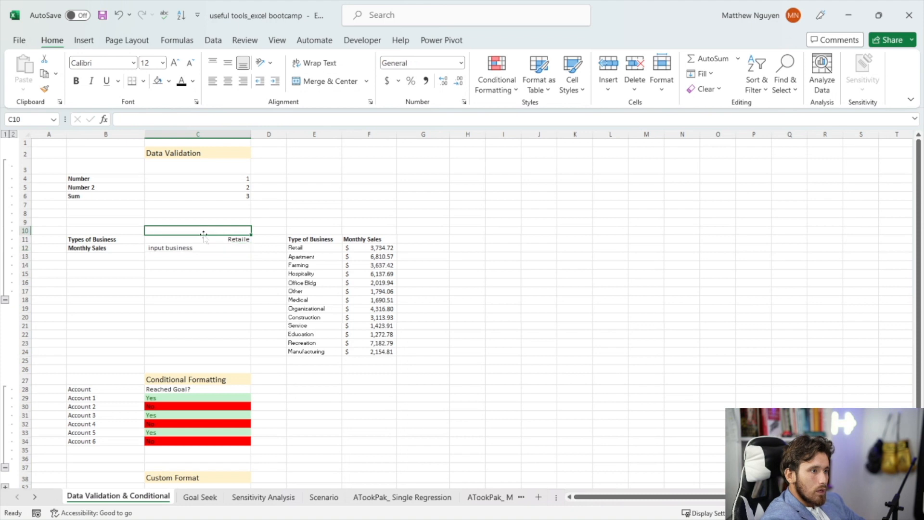
{"action": "left_click", "coordinate": [201, 239]}
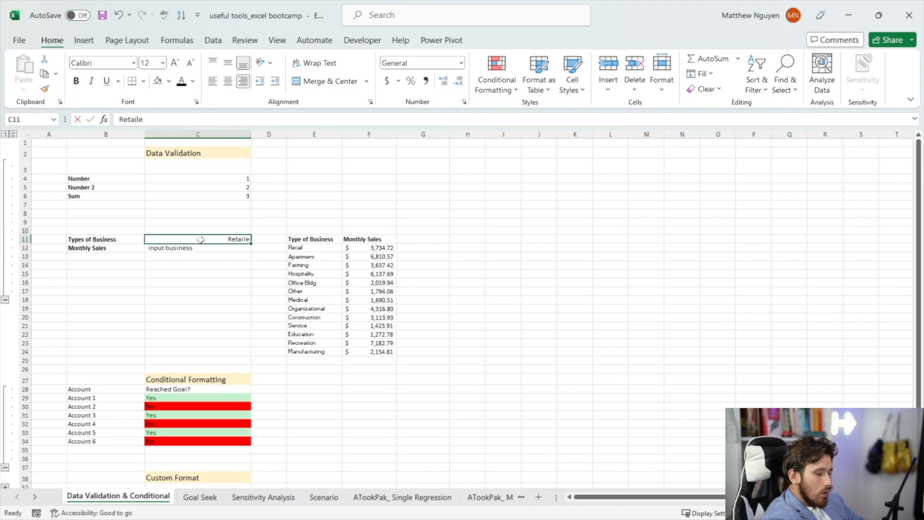
{"action": "key", "text": "Delete"}
{"action": "left_click", "coordinate": [205, 224]}
Restrict C11 with data validation to a list sourced from the business types in E12:E24, with an in-cell dropdown
{"action": "left_click", "coordinate": [203, 240]}
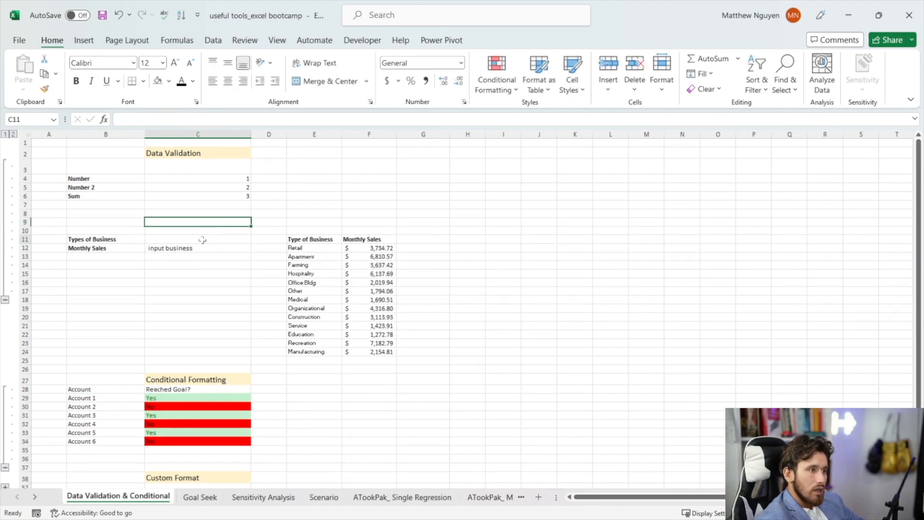
{"action": "left_click", "coordinate": [208, 43]}
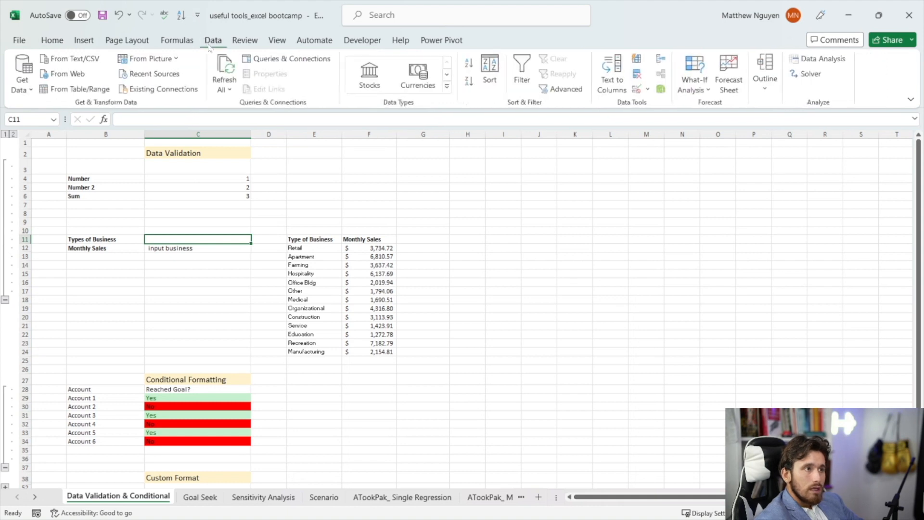
{"action": "left_click", "coordinate": [637, 89]}
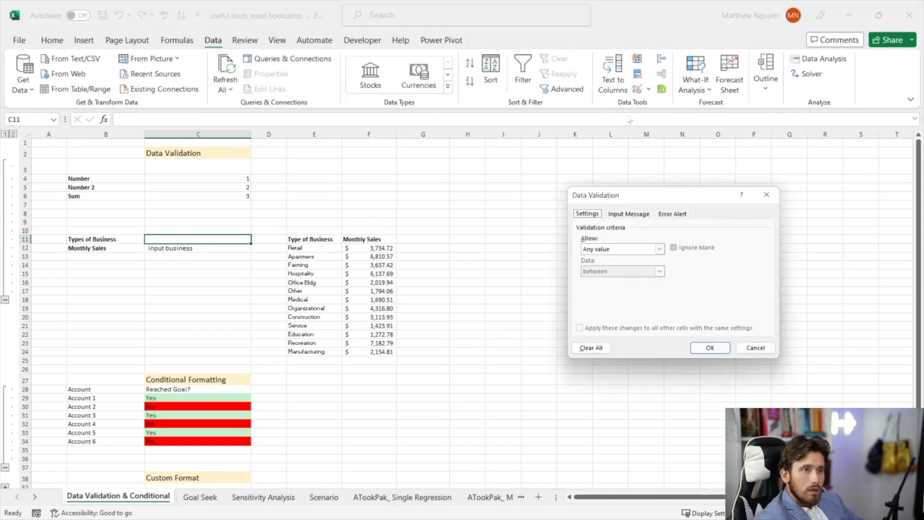
{"action": "left_click", "coordinate": [659, 249]}
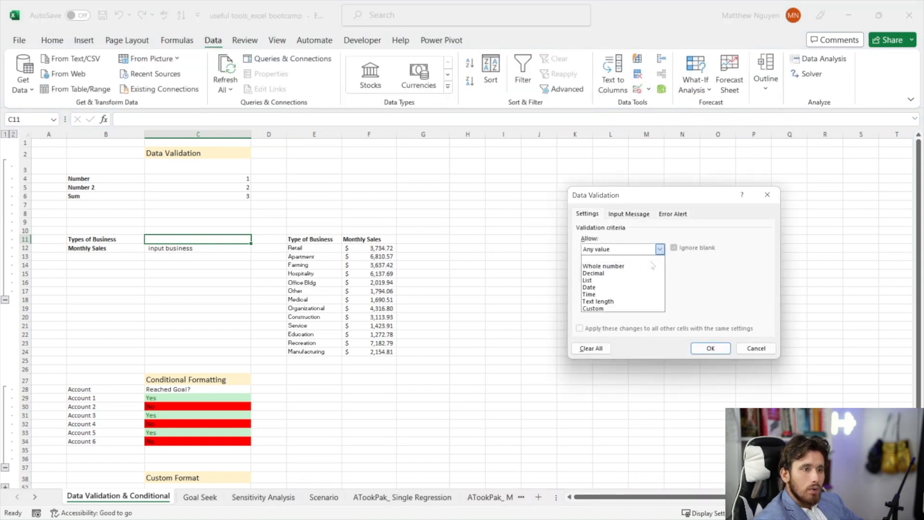
{"action": "left_click", "coordinate": [645, 281]}
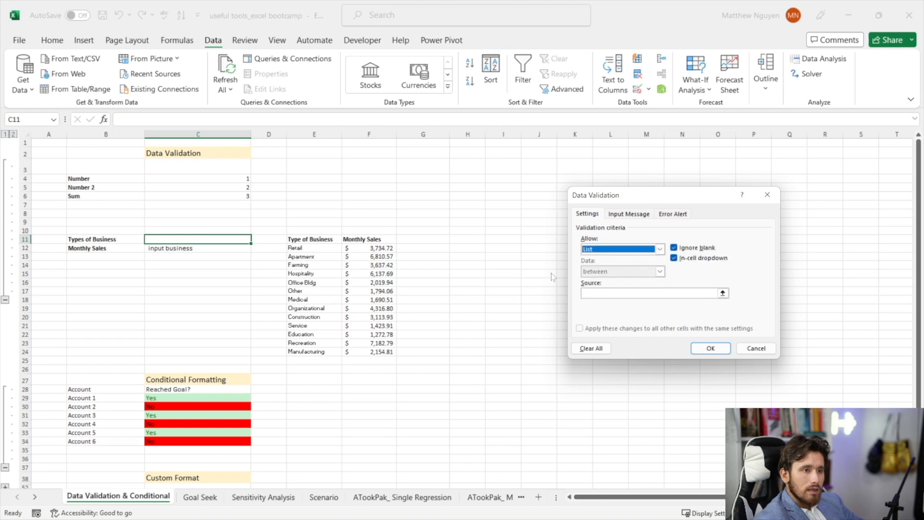
{"action": "left_click", "coordinate": [722, 293]}
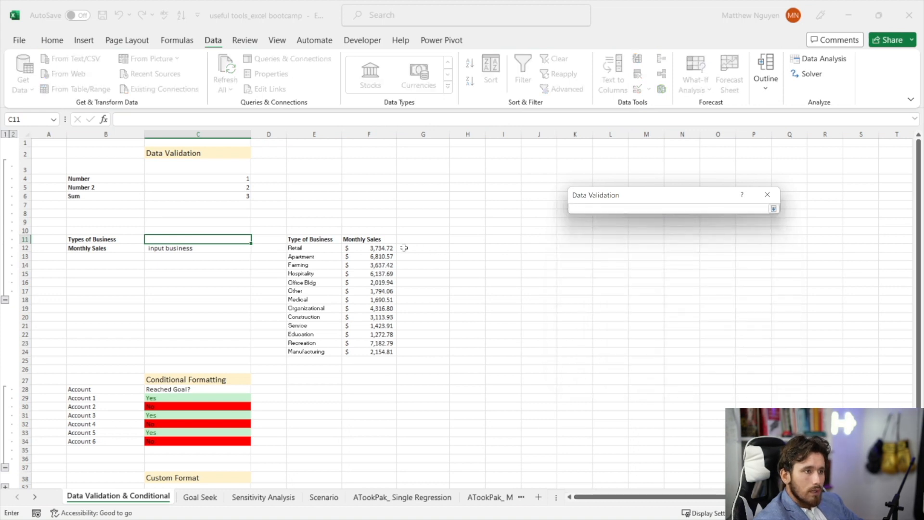
{"action": "left_click_drag", "start_coordinate": [337, 249], "coordinate": [340, 349]}
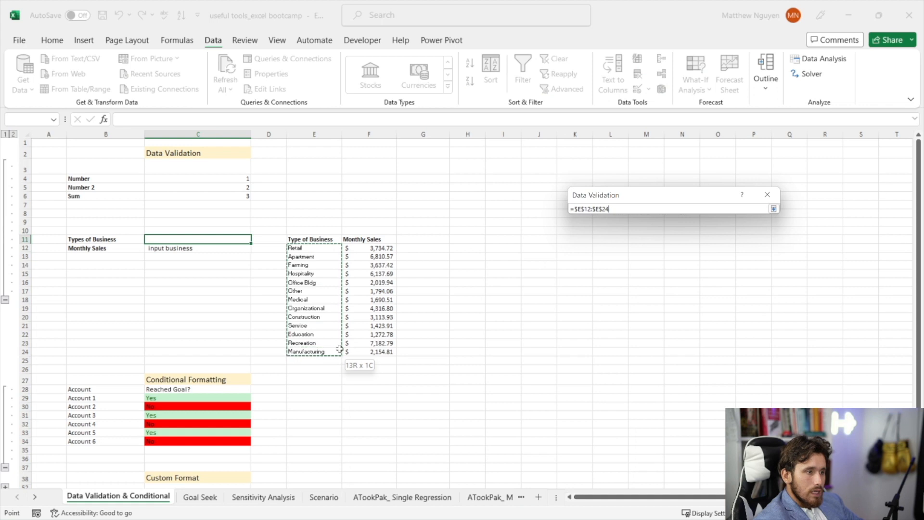
{"action": "key", "text": "Return"}
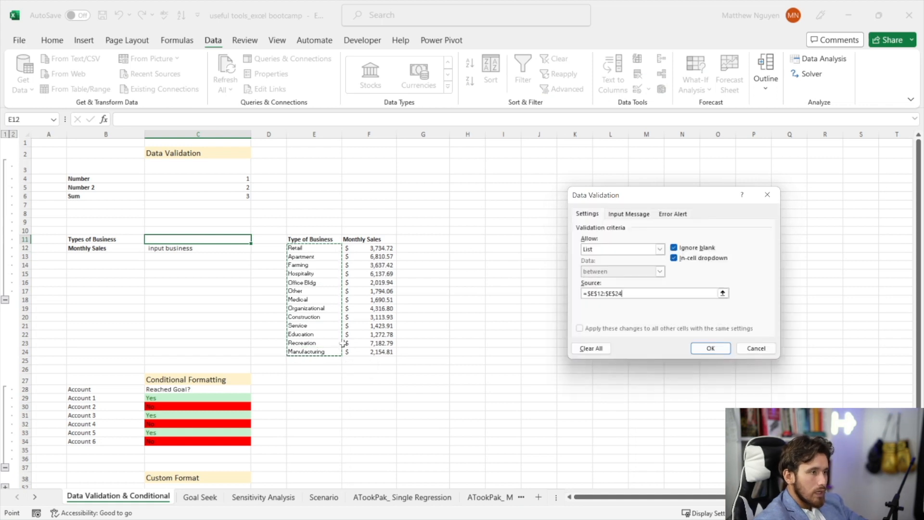
{"action": "left_click", "coordinate": [696, 350]}
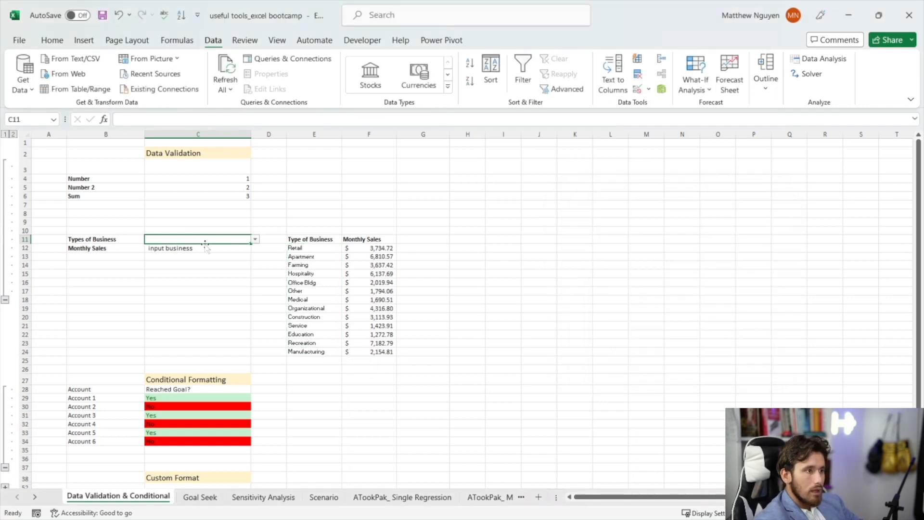
Choose Organizational as the business type in C11 and test the validation with the unlisted entry Medicale, discarding it
{"action": "left_click", "coordinate": [255, 239]}
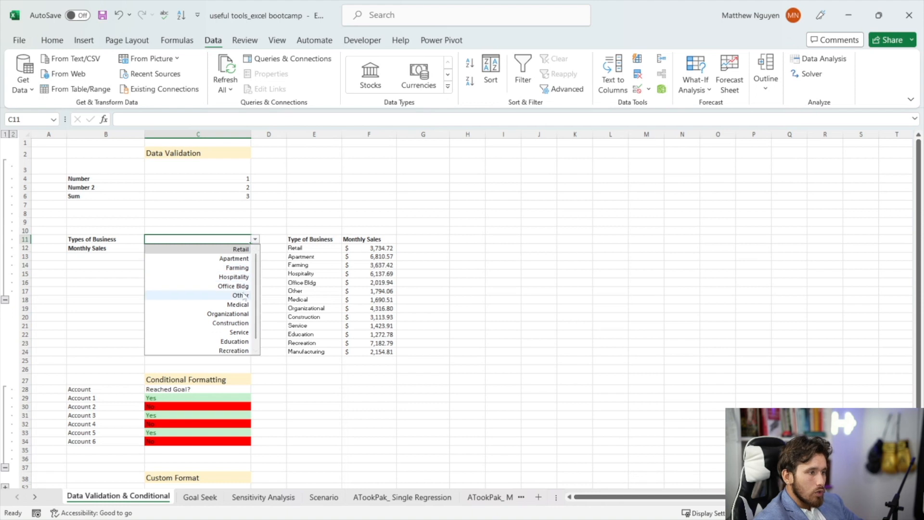
{"action": "left_click", "coordinate": [238, 314]}
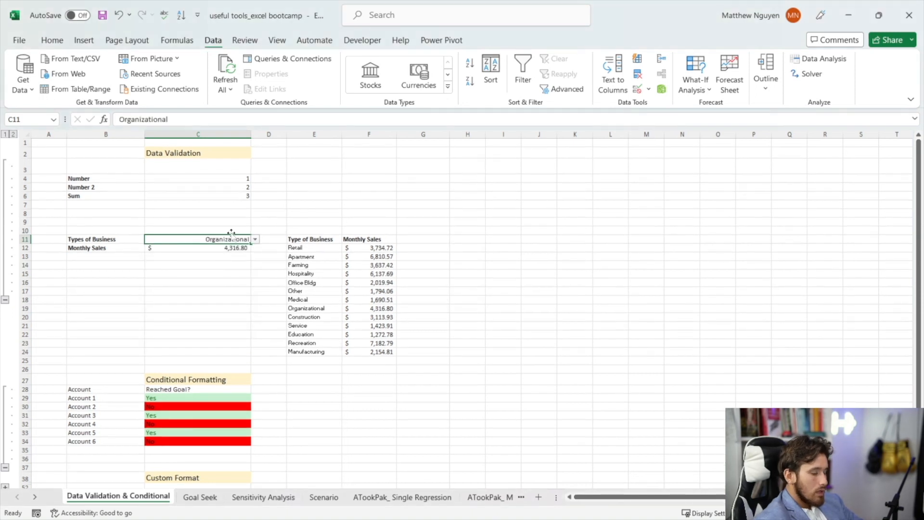
{"action": "type", "text": "Medicale"}
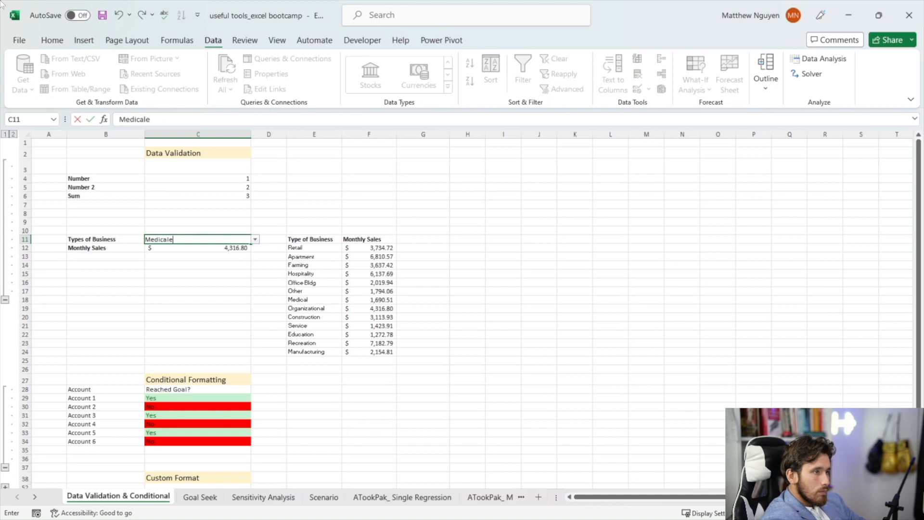
{"action": "key", "text": "Return"}
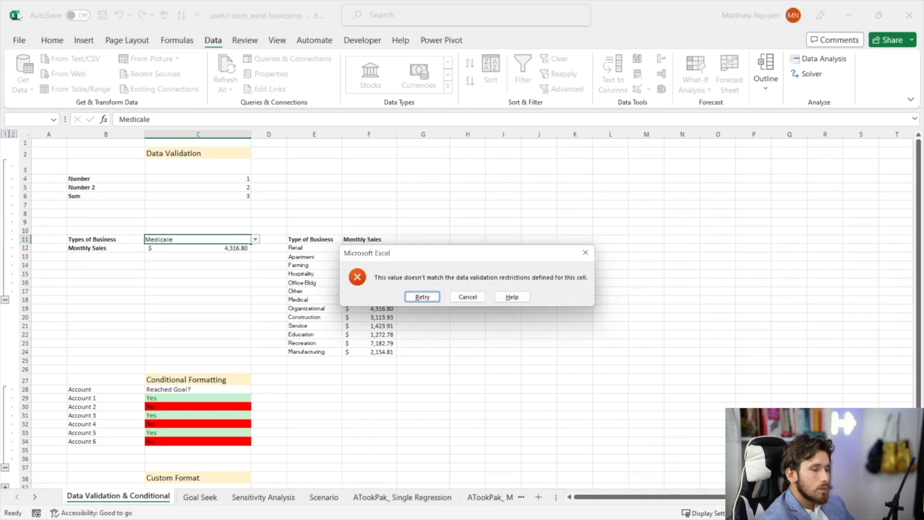
{"action": "left_click", "coordinate": [467, 296]}
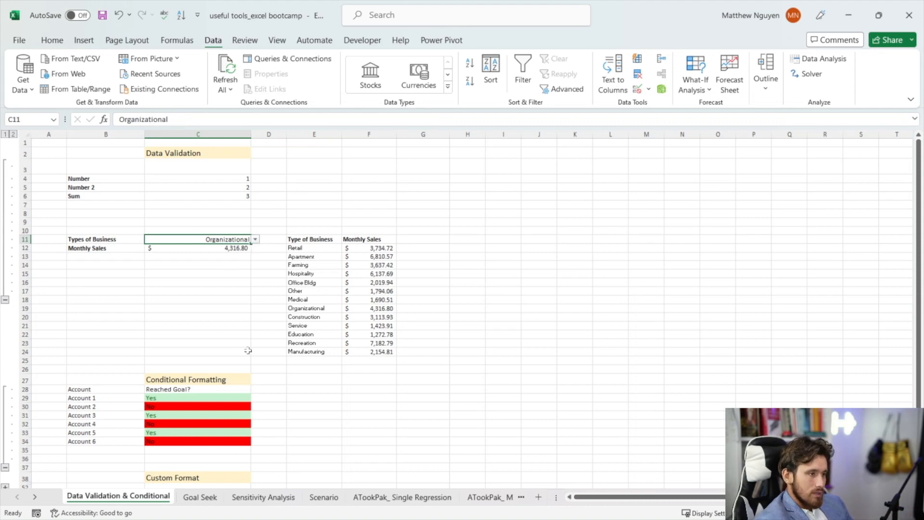
Clear the existing conditional formatting rules from the Reached Goal? cells C28:C34
{"action": "scroll", "coordinate": [227, 361], "scroll_direction": "down", "scroll_amount": 1}
{"action": "scroll", "coordinate": [222, 356], "scroll_direction": "down", "scroll_amount": 1}
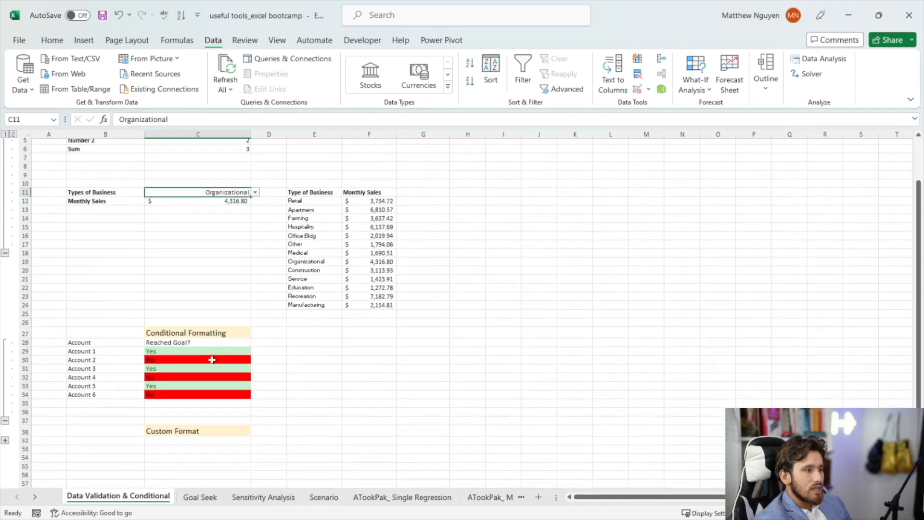
{"action": "left_click", "coordinate": [178, 326]}
{"action": "scroll", "coordinate": [183, 339], "scroll_direction": "down", "scroll_amount": 1}
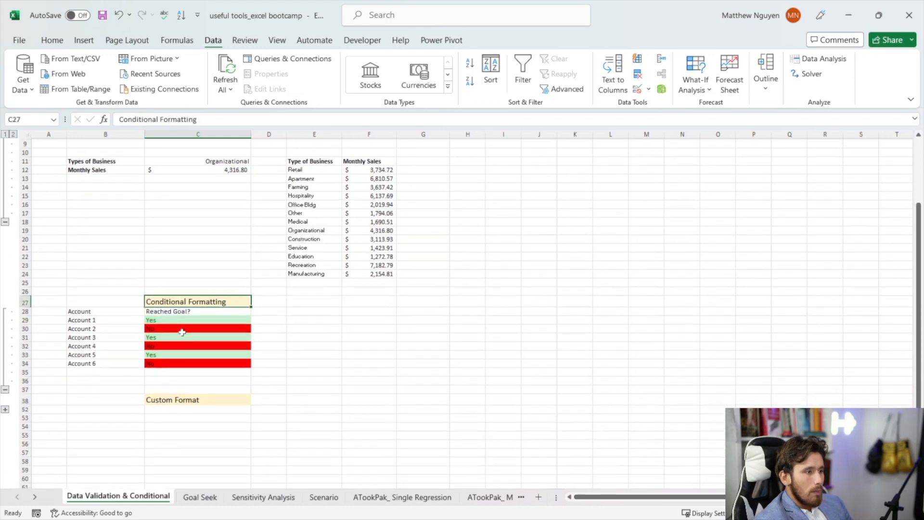
{"action": "left_click_drag", "start_coordinate": [202, 312], "coordinate": [197, 364]}
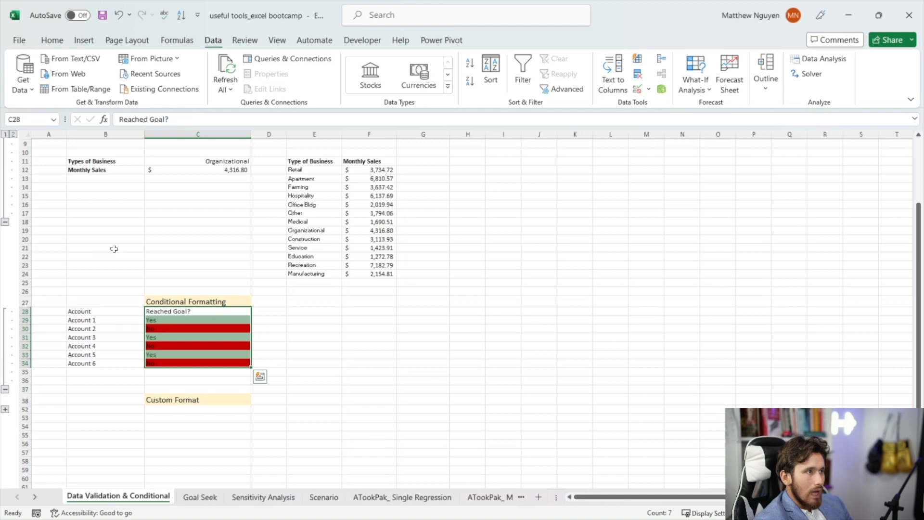
{"action": "left_click", "coordinate": [52, 42]}
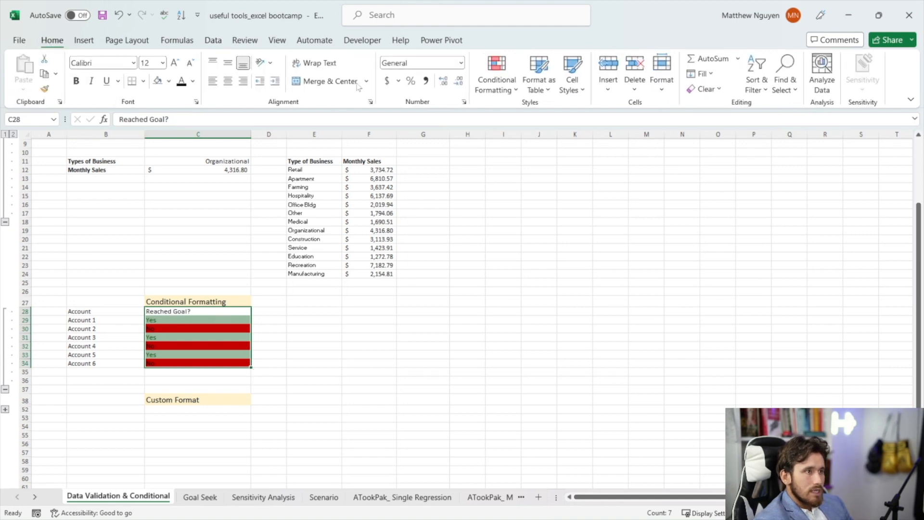
{"action": "left_click", "coordinate": [497, 86]}
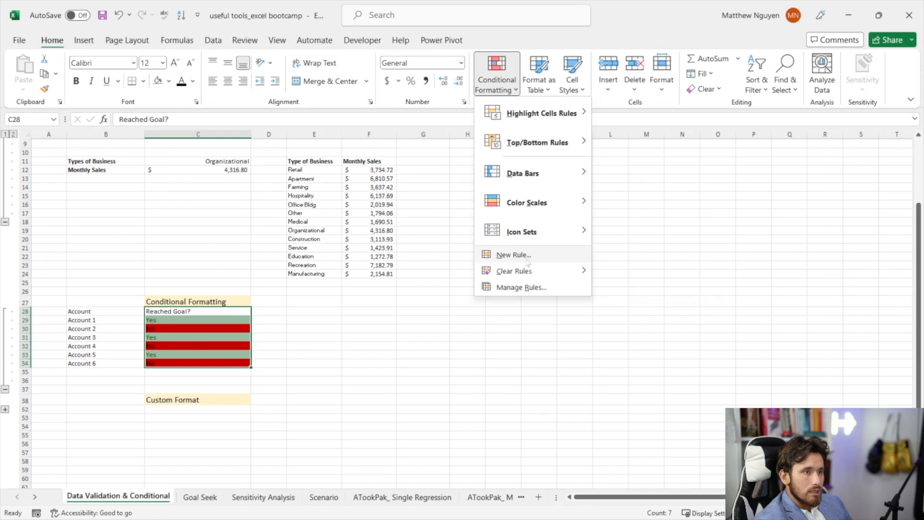
{"action": "mouse_move", "coordinate": [502, 277]}
{"action": "left_click", "coordinate": [615, 287]}
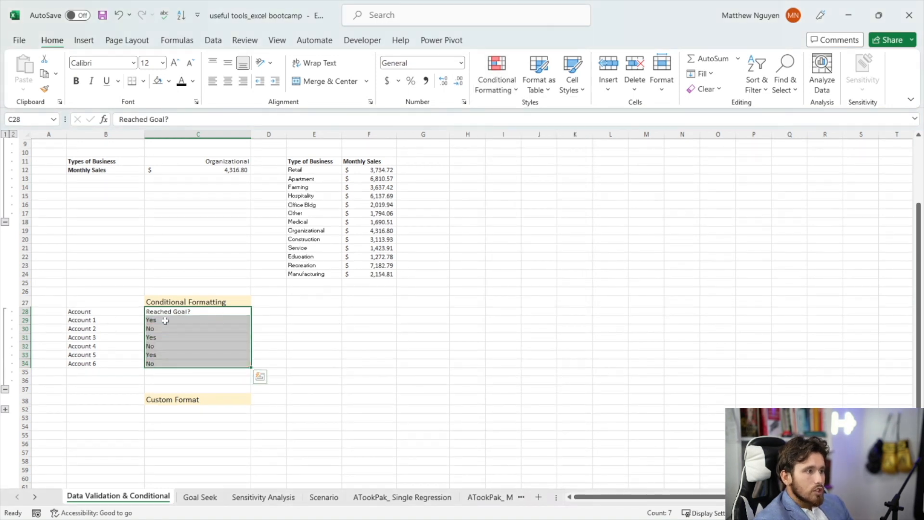
Add a Text that Contains rule to C29:C34 that formats Yes with Green Fill with Dark Green Text
{"action": "left_click_drag", "start_coordinate": [148, 320], "coordinate": [156, 364]}
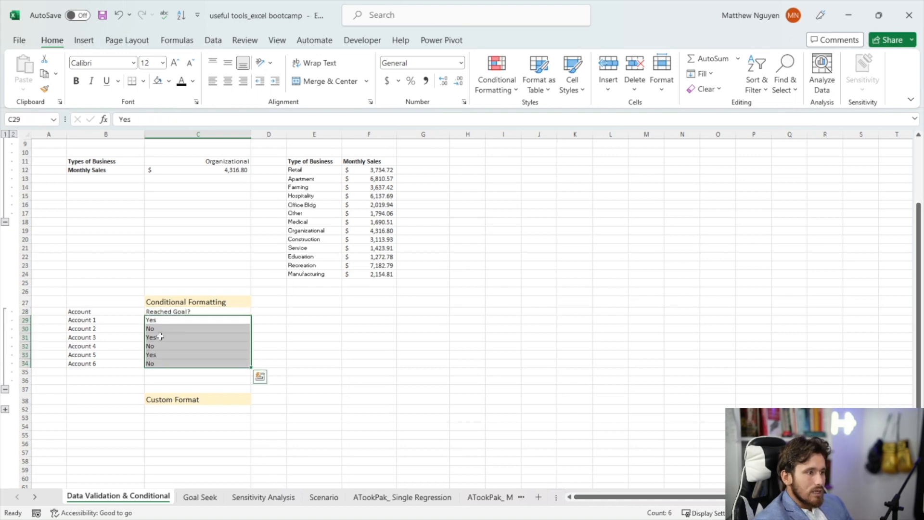
{"action": "left_click", "coordinate": [497, 77]}
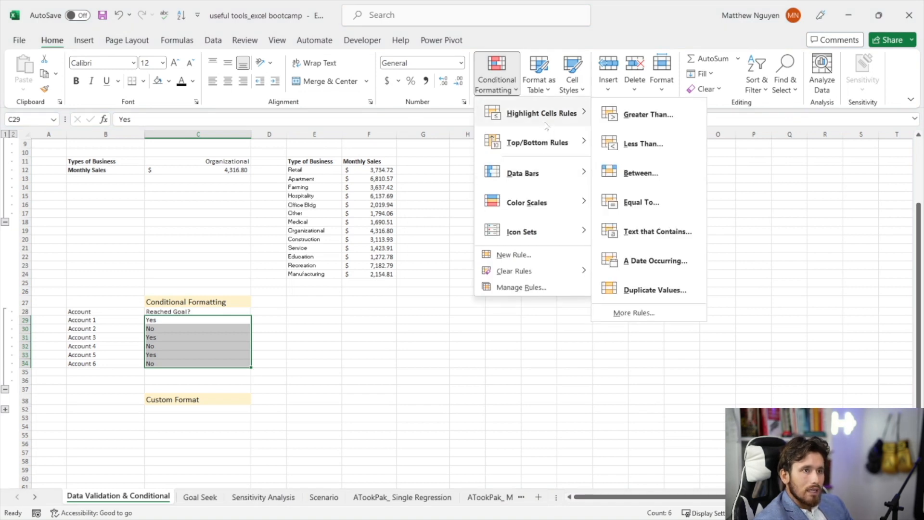
{"action": "left_click", "coordinate": [640, 231]}
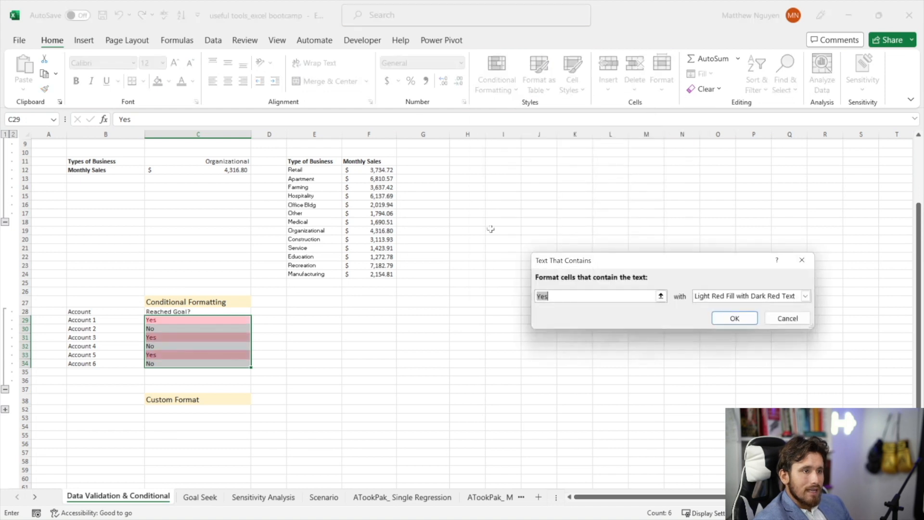
{"action": "key", "text": "BackSpace"}
{"action": "type", "text": "Yes"}
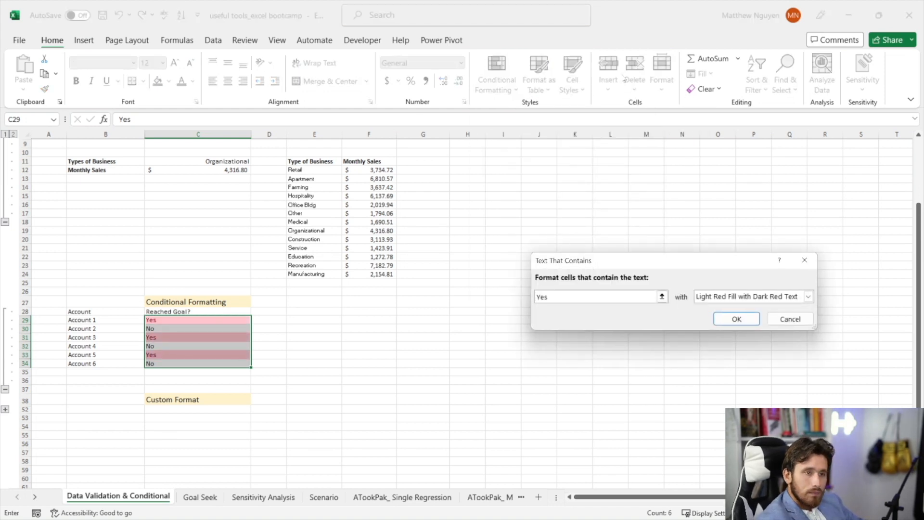
{"action": "left_click", "coordinate": [808, 296]}
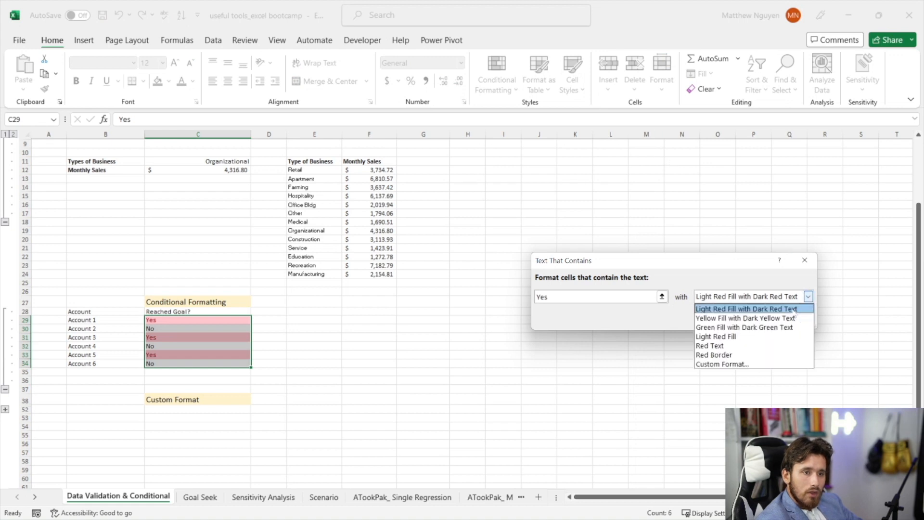
{"action": "left_click", "coordinate": [783, 331]}
{"action": "left_click", "coordinate": [736, 318]}
Add a second Text that Contains rule to C29:C34 that formats No with Light Red Fill with Dark Red Text
{"action": "left_click", "coordinate": [496, 74]}
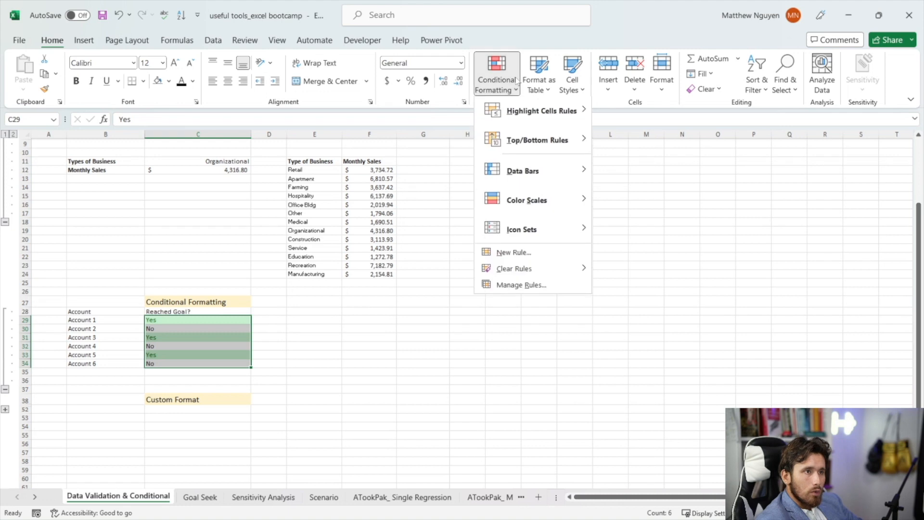
{"action": "mouse_move", "coordinate": [561, 126]}
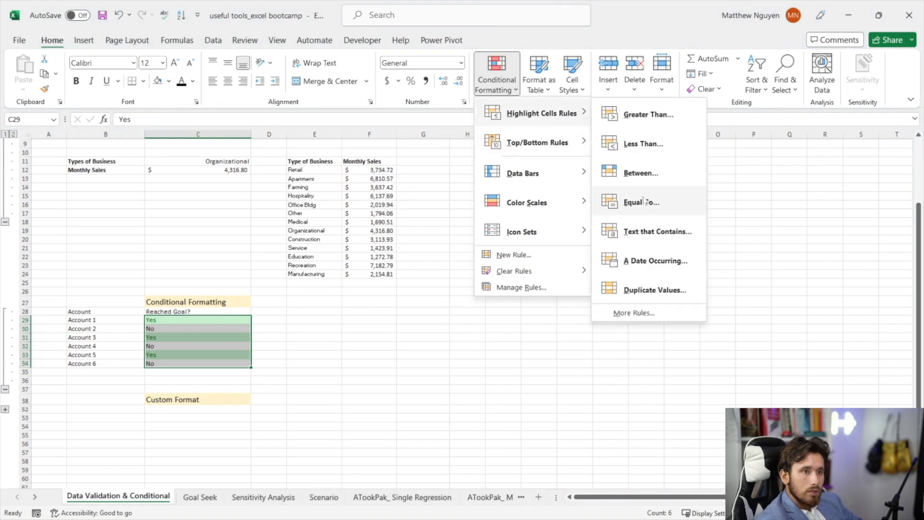
{"action": "left_click", "coordinate": [648, 231]}
{"action": "type", "text": "No"}
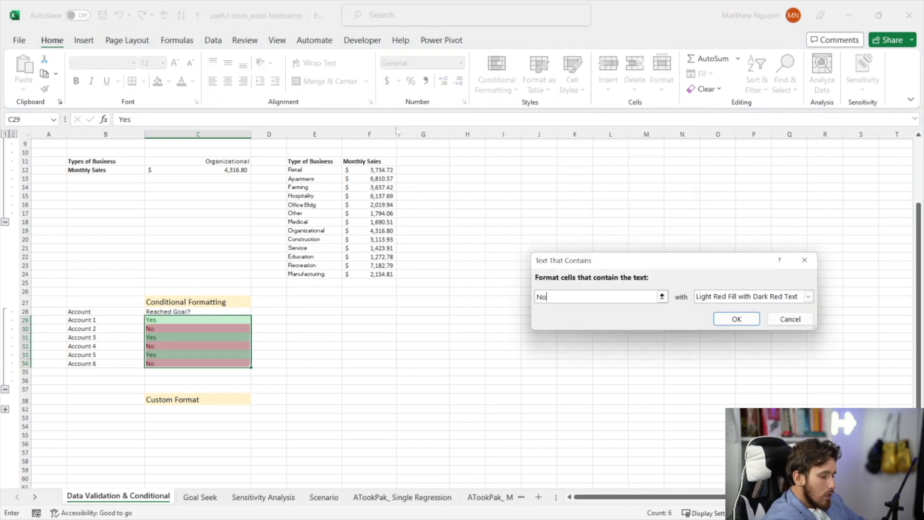
{"action": "left_click", "coordinate": [736, 319]}
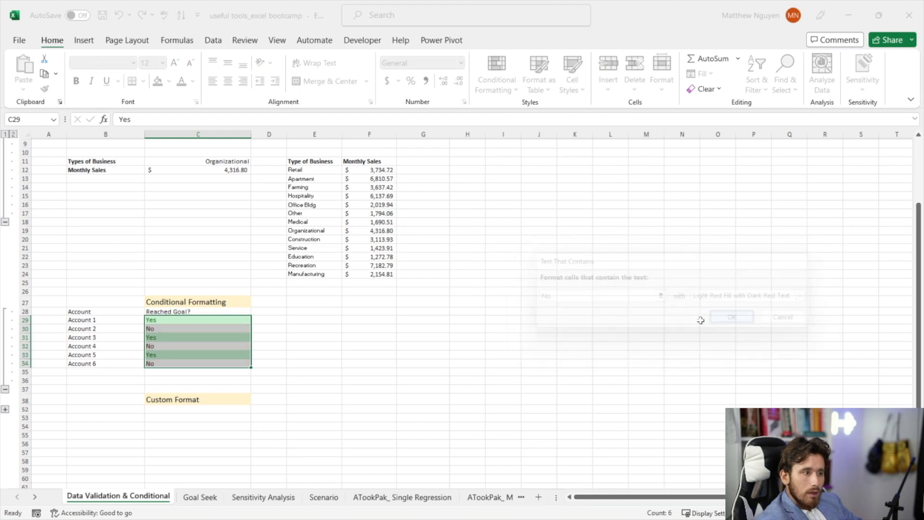
{"action": "left_click", "coordinate": [191, 321]}
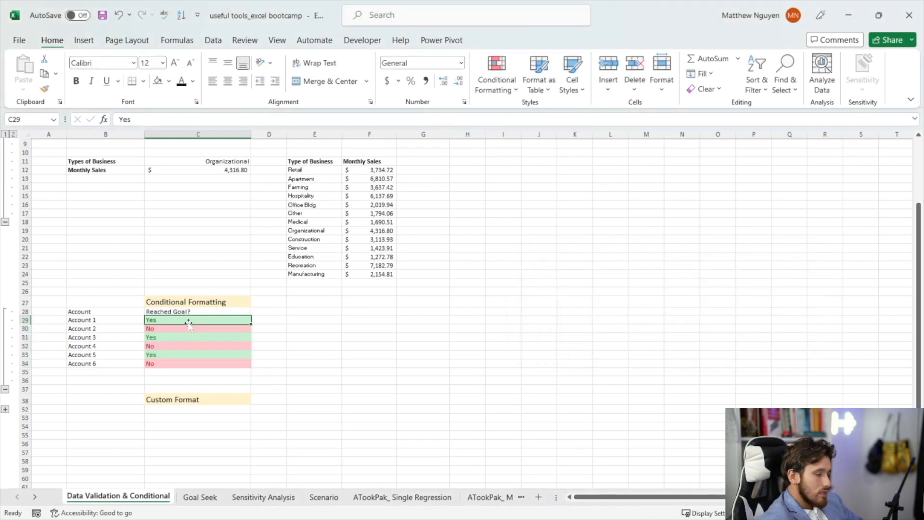
Change Account 1's Reached Goal? result in C29 to No and expand the collapsed rows under Custom Format
{"action": "type", "text": "No"}
{"action": "key", "text": "Return"}
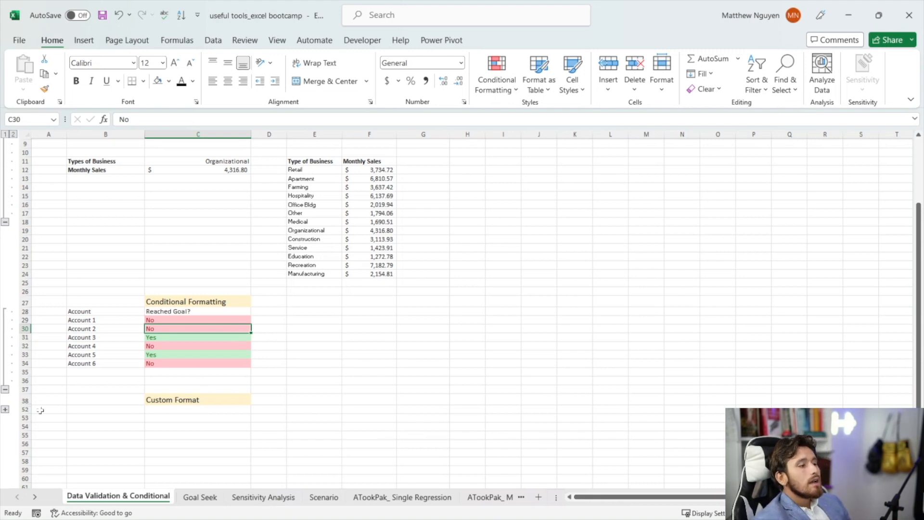
{"action": "left_click", "coordinate": [5, 409]}
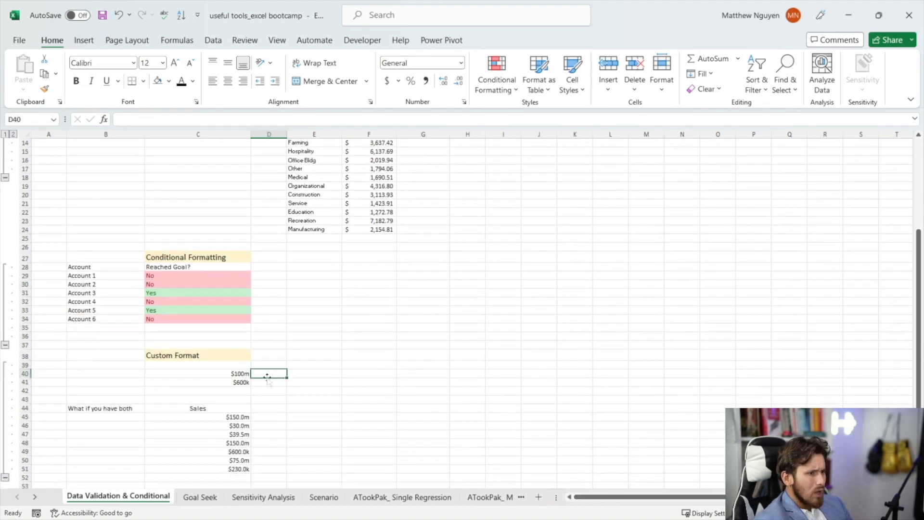
Enter 100m as plain text in both D40 and E40, beside the custom-formatted example amounts
{"action": "left_click_drag", "start_coordinate": [238, 377], "coordinate": [238, 471]}
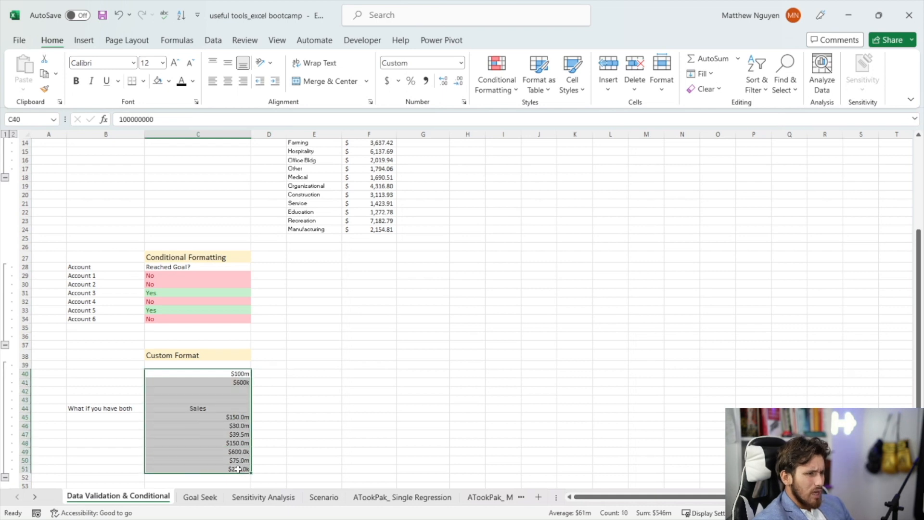
{"action": "mouse_move", "coordinate": [239, 374]}
{"action": "left_mouse_down"}
{"action": "mouse_move", "coordinate": [242, 390]}
{"action": "mouse_move", "coordinate": [242, 374]}
{"action": "left_mouse_up"}
{"action": "left_click", "coordinate": [258, 373]}
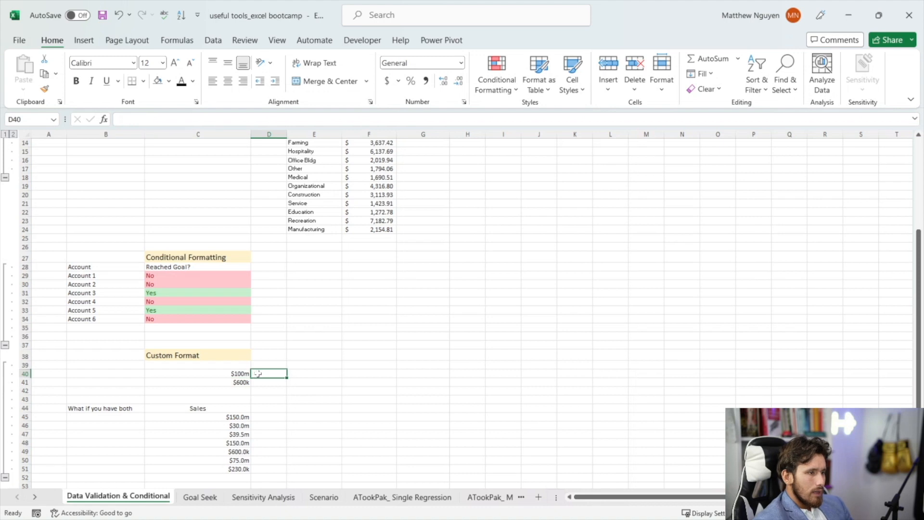
{"action": "type", "text": "100m"}
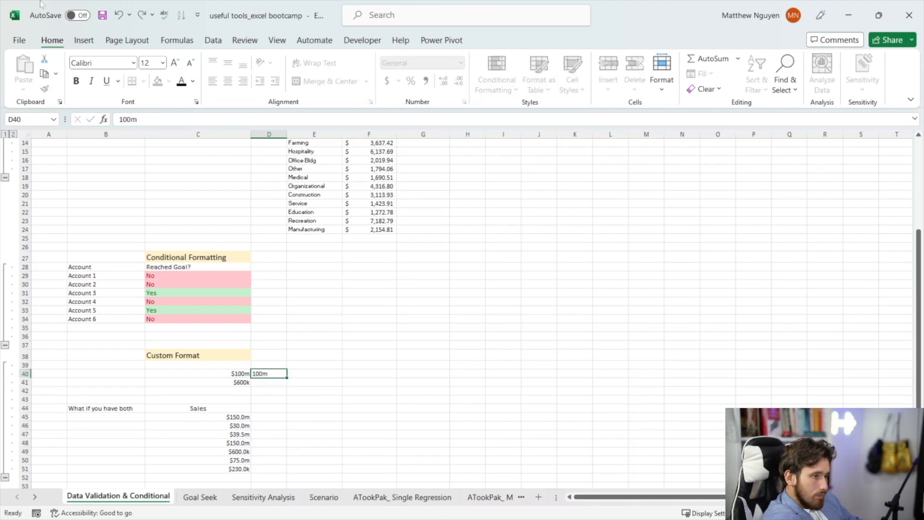
{"action": "key", "text": "Return"}
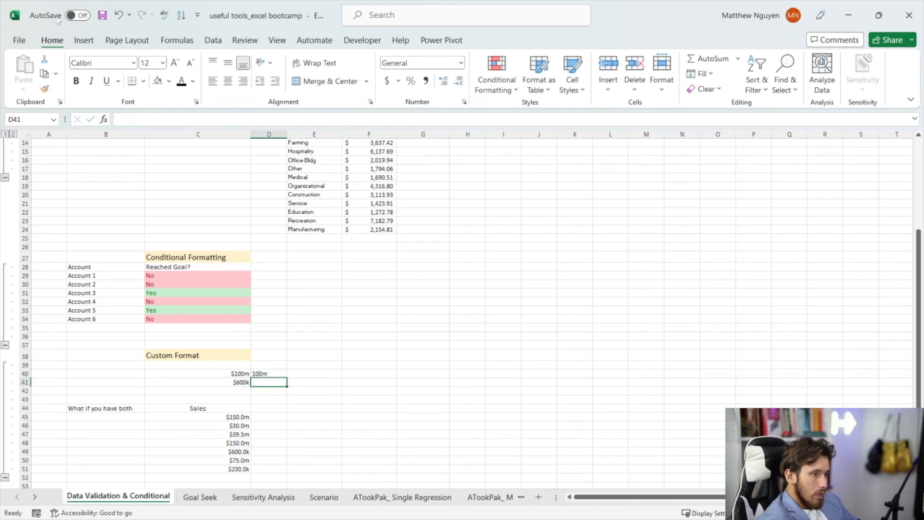
{"action": "left_click", "coordinate": [318, 372]}
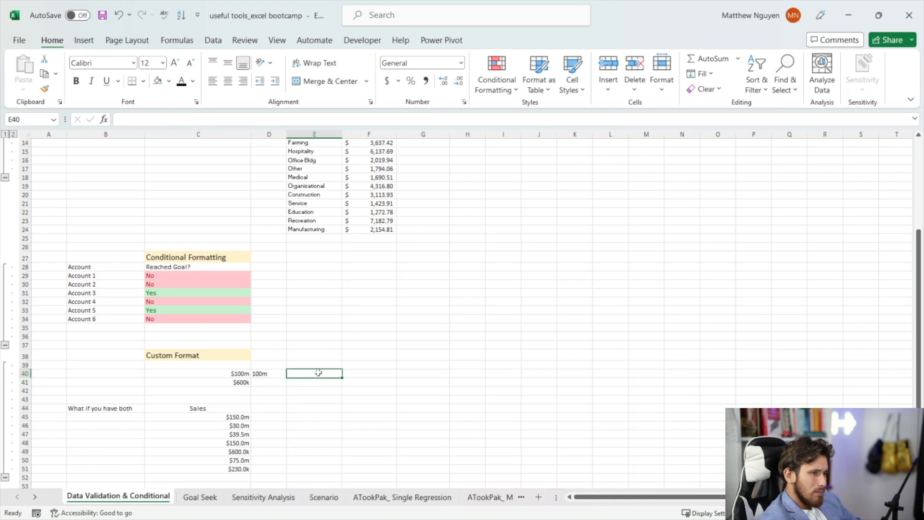
{"action": "type", "text": "100"}
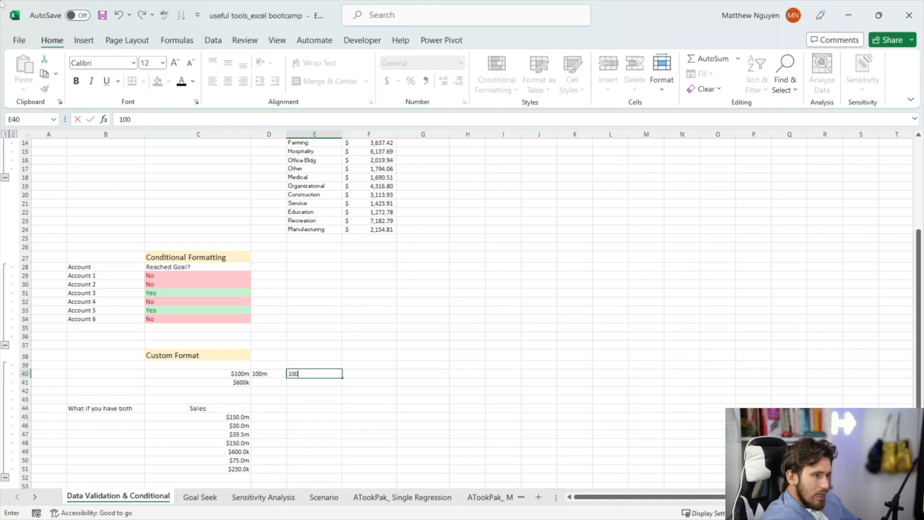
{"action": "type", "text": "m"}
{"action": "key", "text": "Return"}
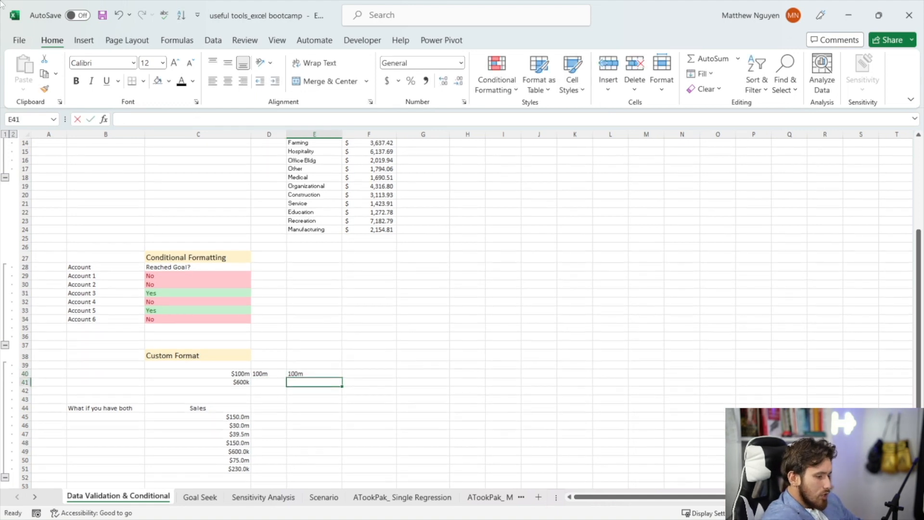
Try to add the two text amounts in E41 with the formula =D40+E40
{"action": "type", "text": "="}
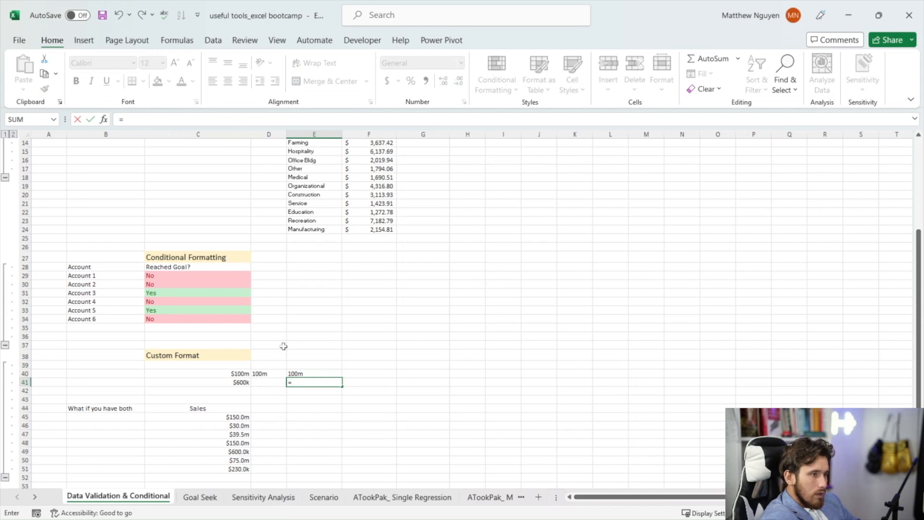
{"action": "left_click", "coordinate": [269, 373]}
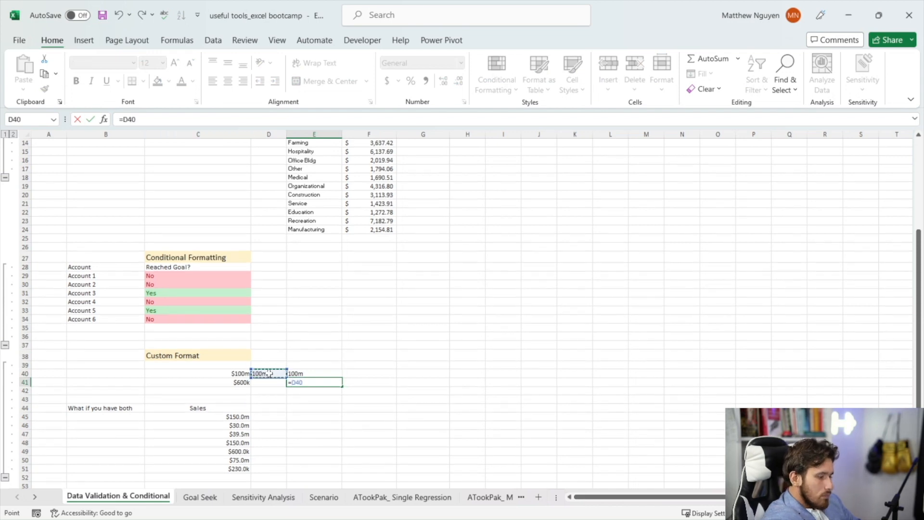
{"action": "type", "text": "+"}
{"action": "left_click", "coordinate": [299, 374]}
{"action": "key", "text": "Return"}
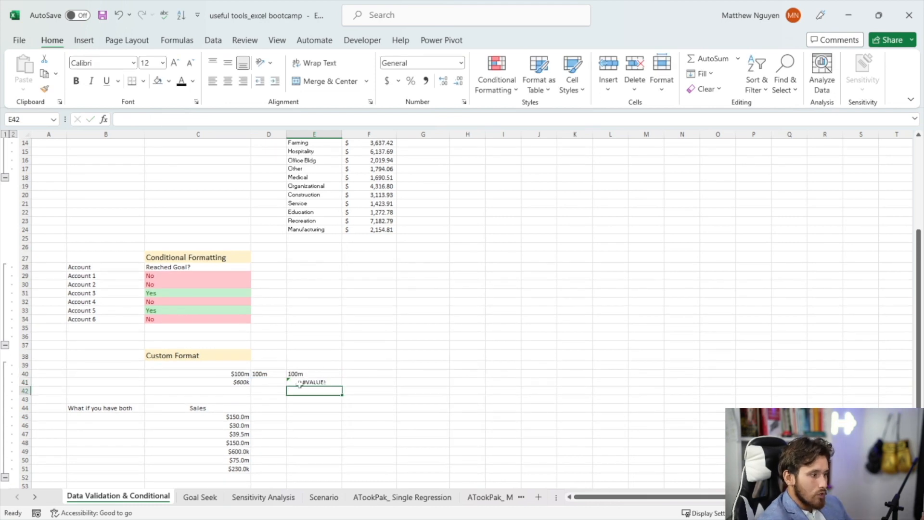
Clear the contents of the test cells D40:E41
{"action": "left_click_drag", "start_coordinate": [278, 376], "coordinate": [297, 383]}
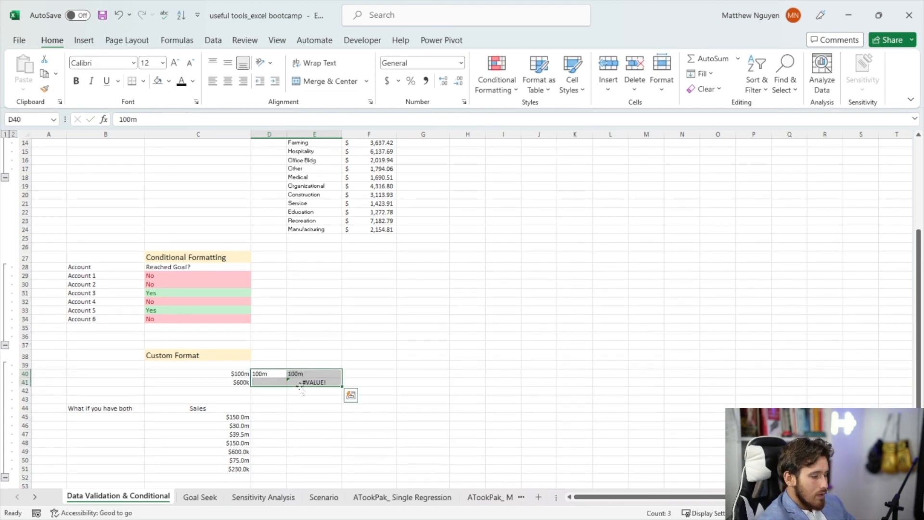
{"action": "right_click", "coordinate": [301, 380]}
{"action": "left_click", "coordinate": [346, 303]}
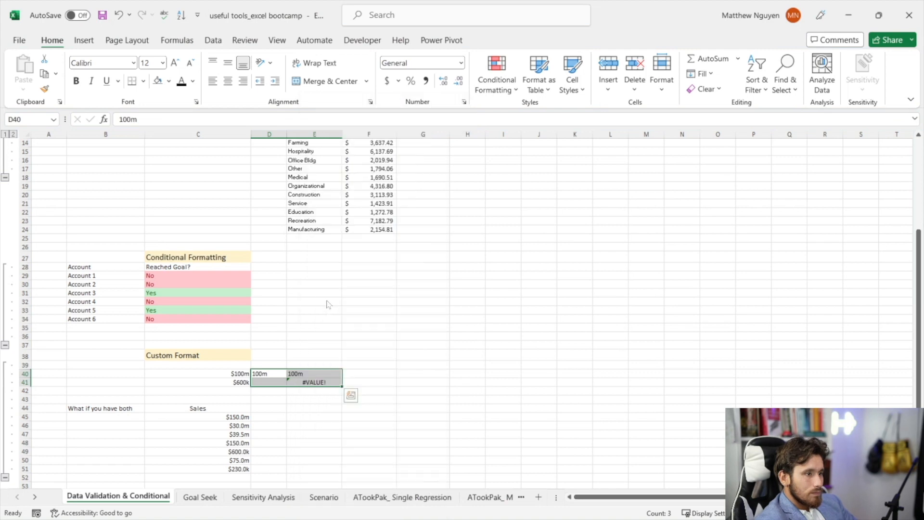
Enter the number 100,000,000 in E40
{"action": "left_click", "coordinate": [310, 372]}
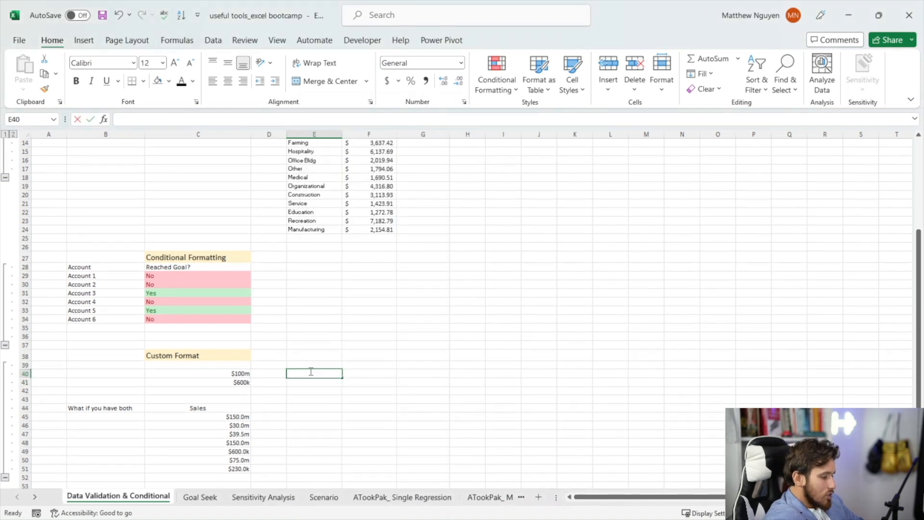
{"action": "type", "text": "100,000,000,000"}
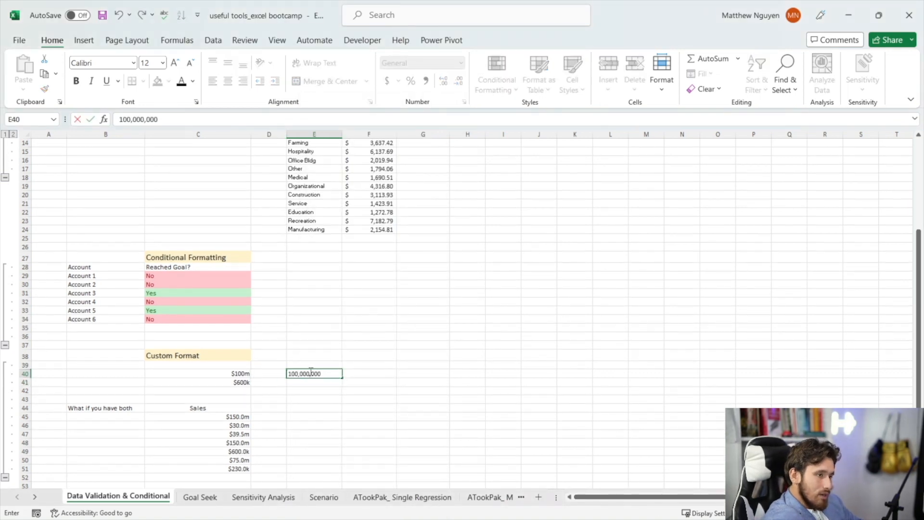
{"action": "key", "text": "Return"}
Apply the custom number format $#,,.00 "mm" to E40 so the amount displays in millions of dollars
{"action": "left_click", "coordinate": [311, 372]}
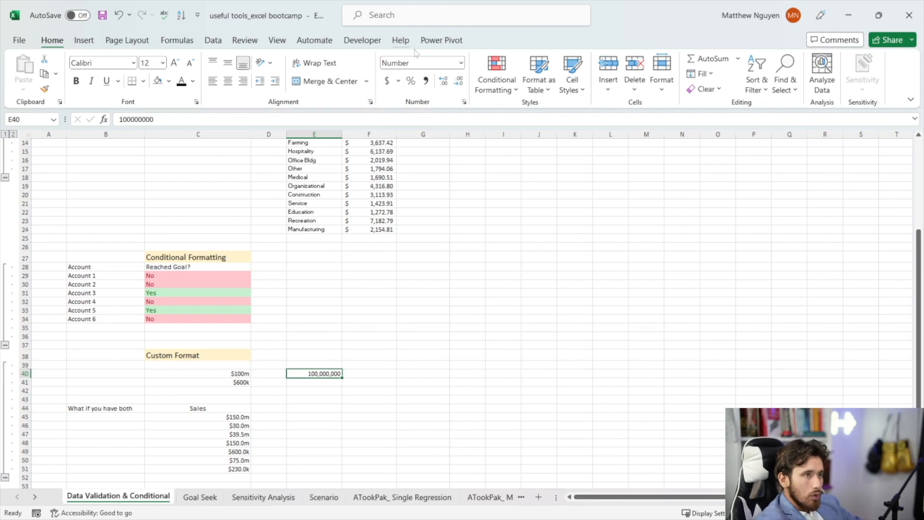
{"action": "left_click", "coordinate": [457, 63]}
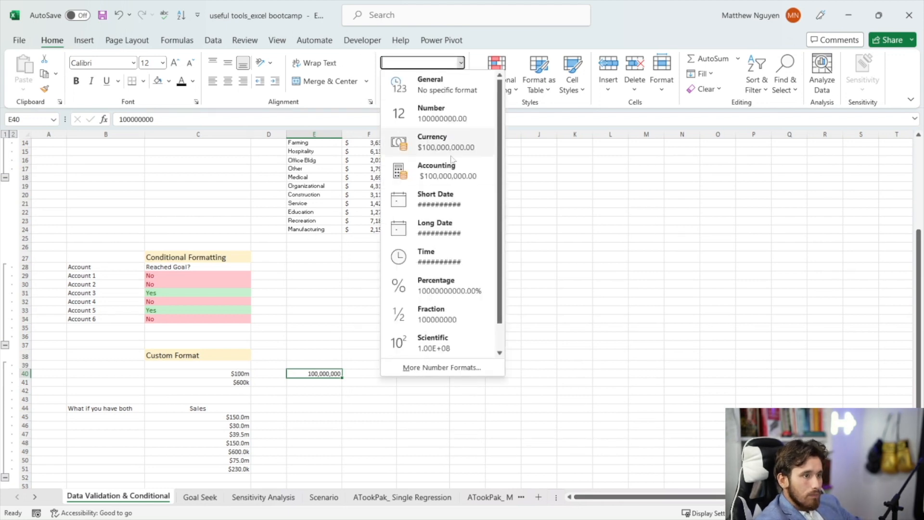
{"action": "scroll", "coordinate": [452, 346], "scroll_direction": "down", "scroll_amount": 1}
{"action": "left_click", "coordinate": [442, 367]}
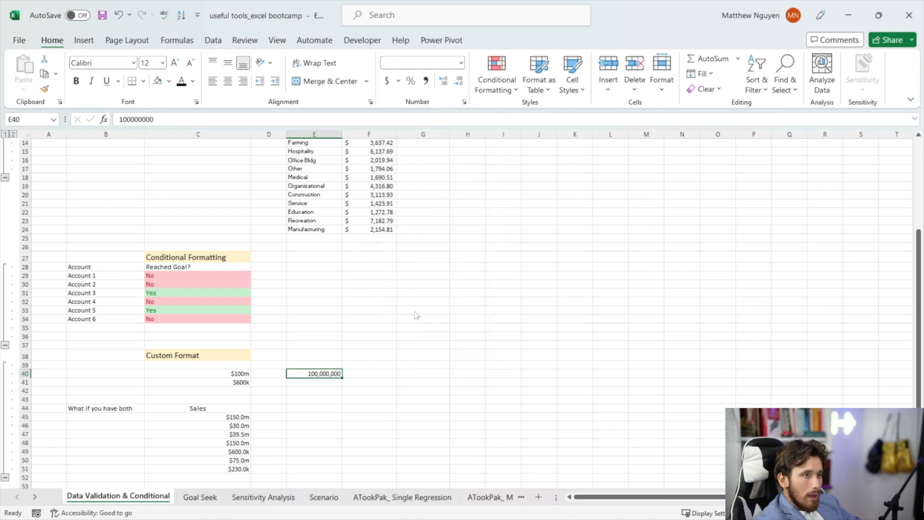
{"action": "left_click", "coordinate": [550, 269]}
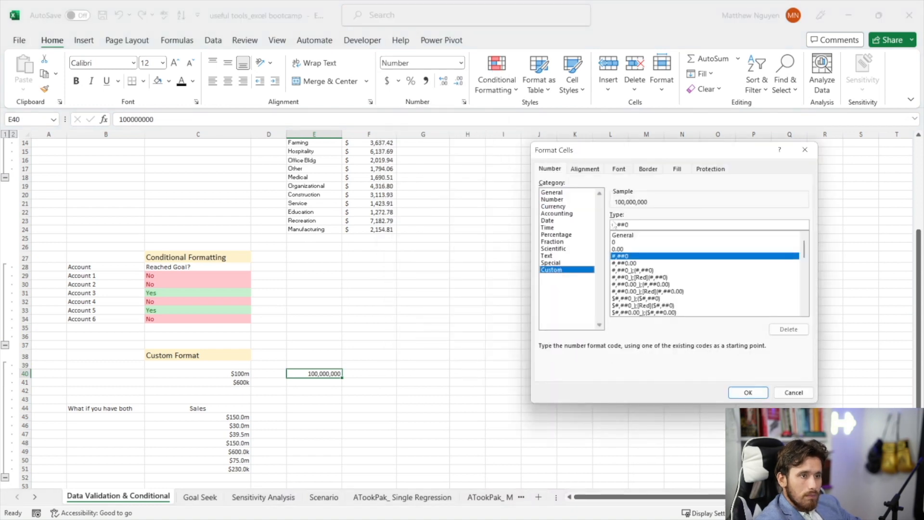
{"action": "left_click_drag", "start_coordinate": [631, 225], "coordinate": [577, 226]}
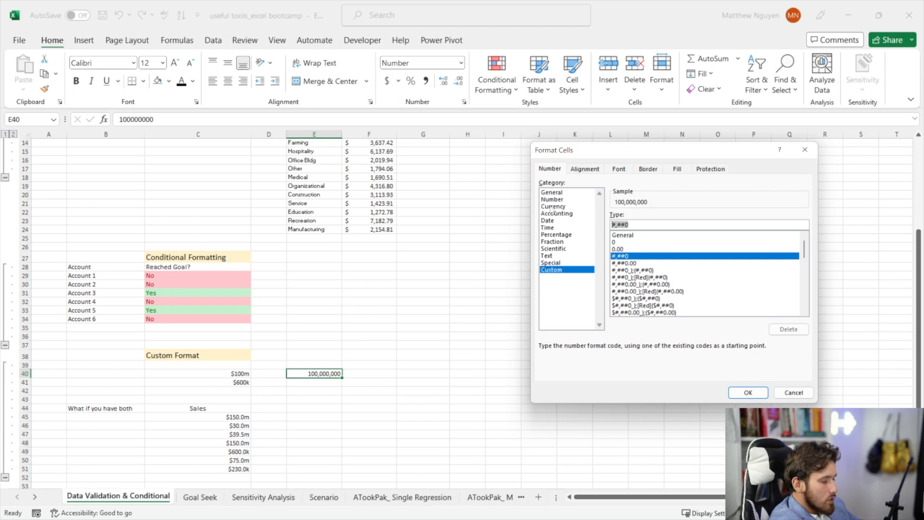
{"action": "type", "text": "#"}
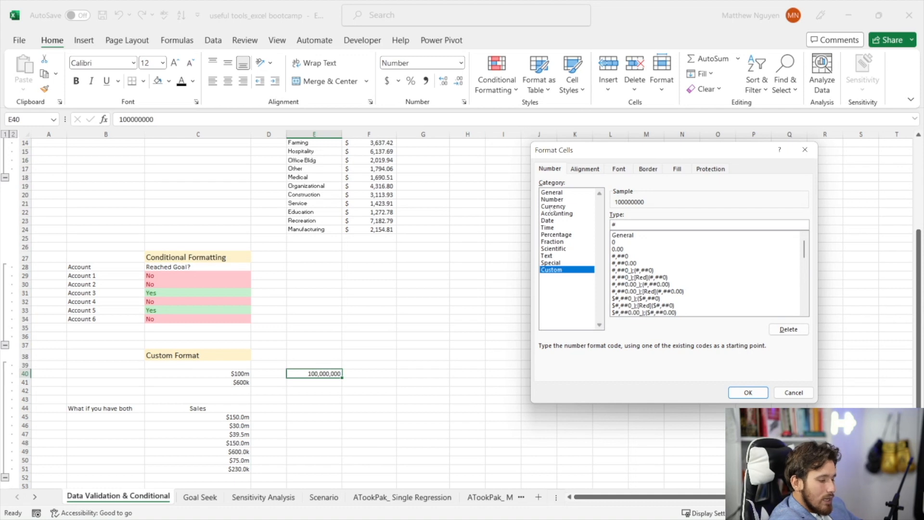
{"action": "type", "text": ",,.00 \"mm"}
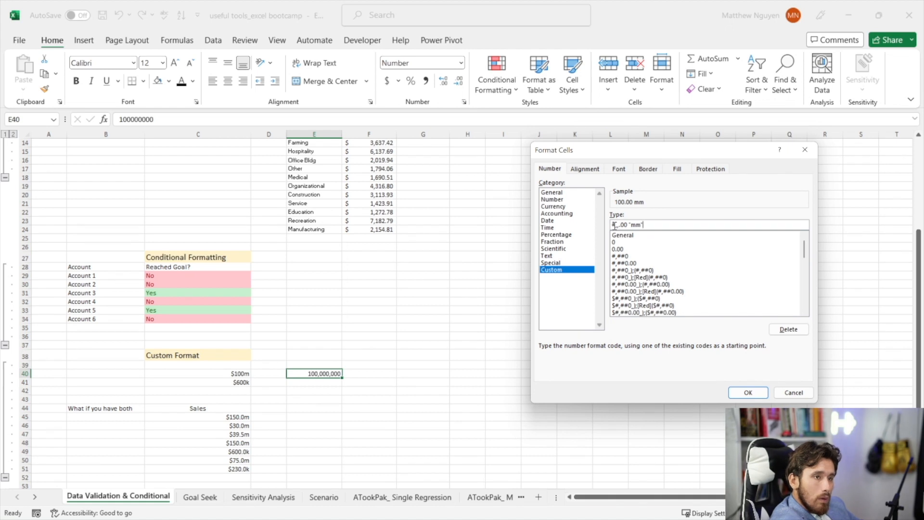
{"action": "type", "text": "$"}
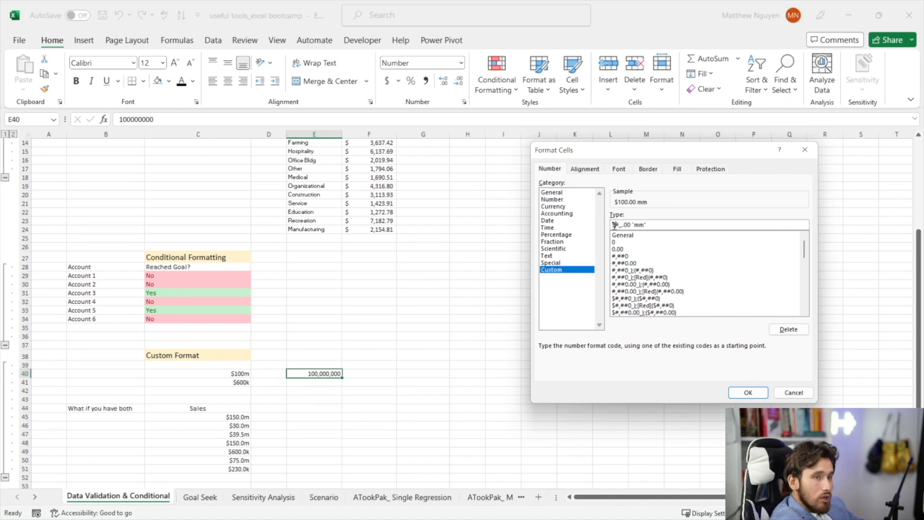
{"action": "left_click", "coordinate": [748, 393]}
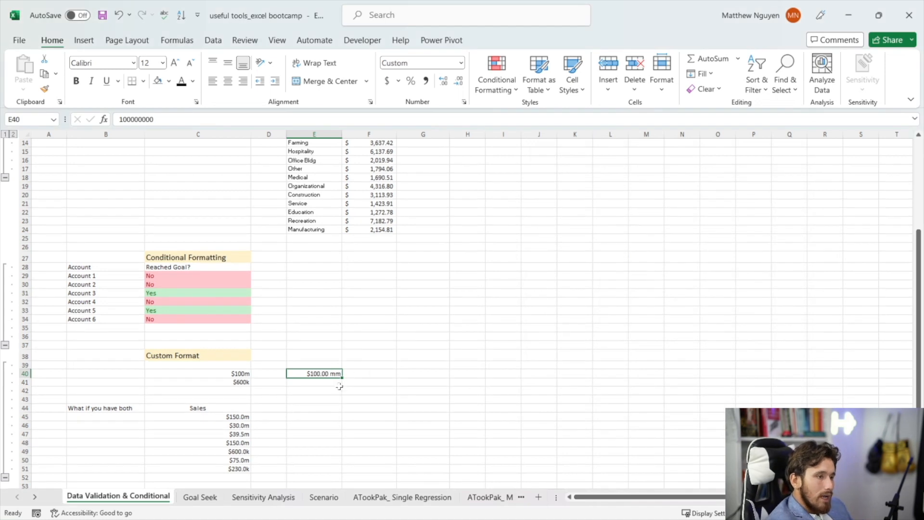
Change the underlying value of E40 to 100500000 to test the millions format's decimals
{"action": "left_click", "coordinate": [134, 122]}
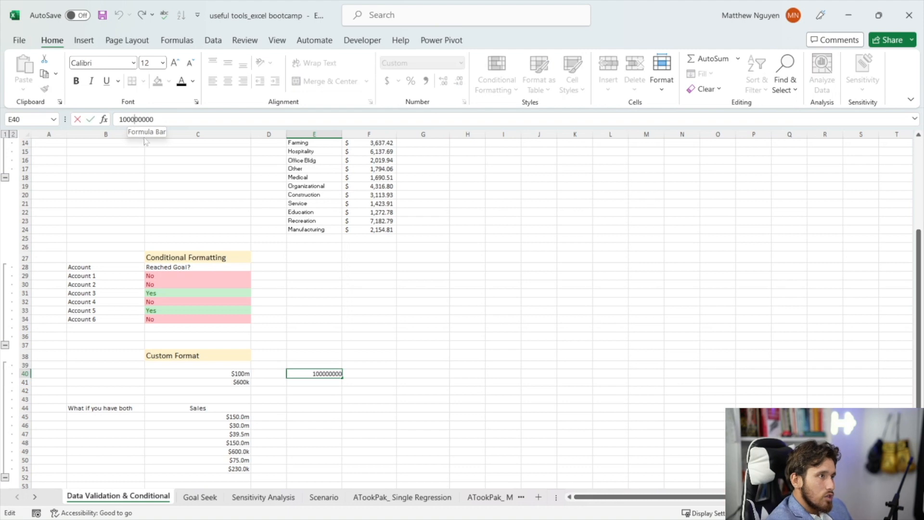
{"action": "key", "text": "BackSpace"}
{"action": "type", "text": "5"}
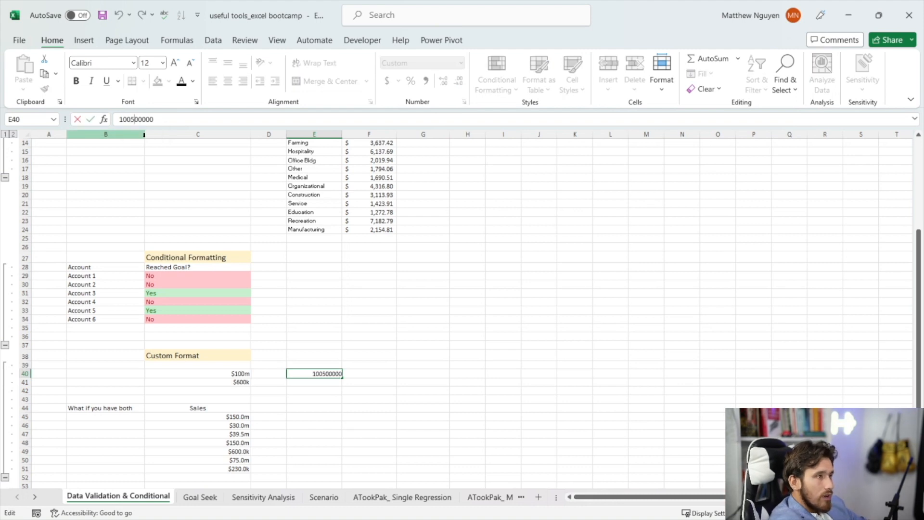
{"action": "key", "text": "Return"}
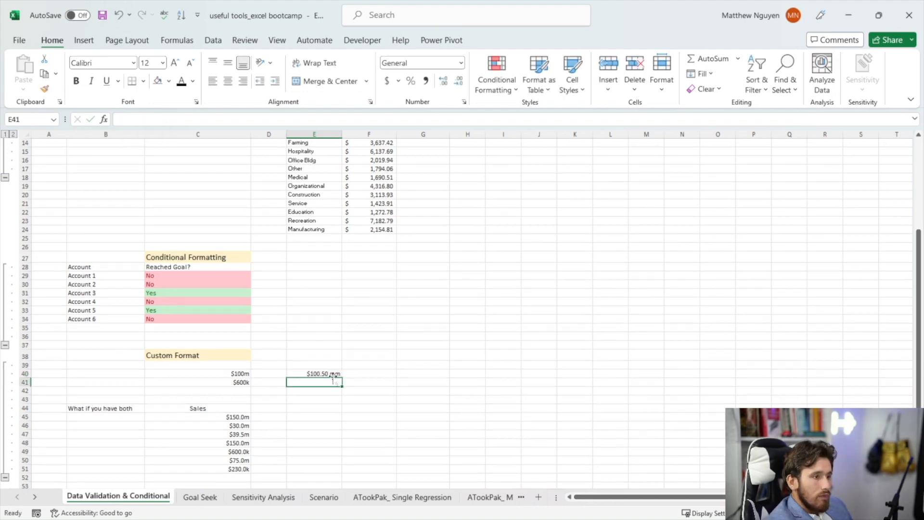
{"action": "left_click", "coordinate": [330, 374]}
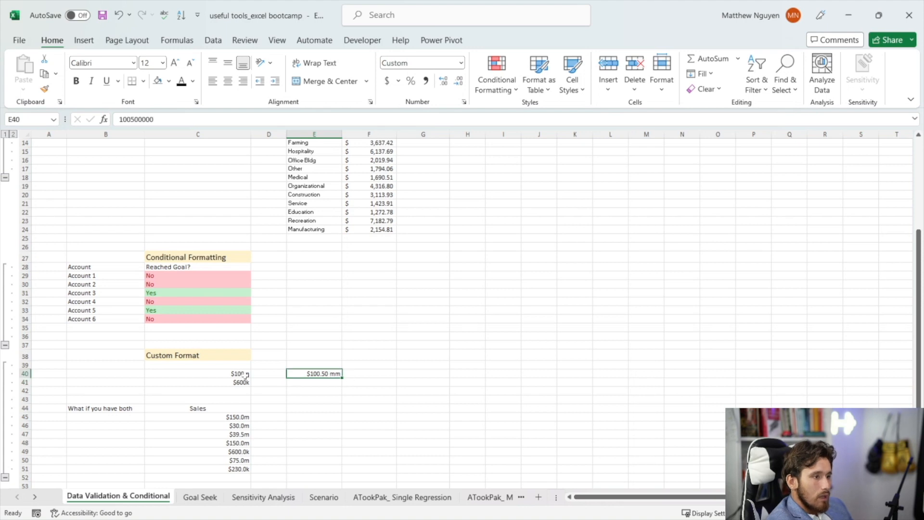
Inspect the thousands example in C41 and enter 600,000 in E41
{"action": "left_click", "coordinate": [246, 381]}
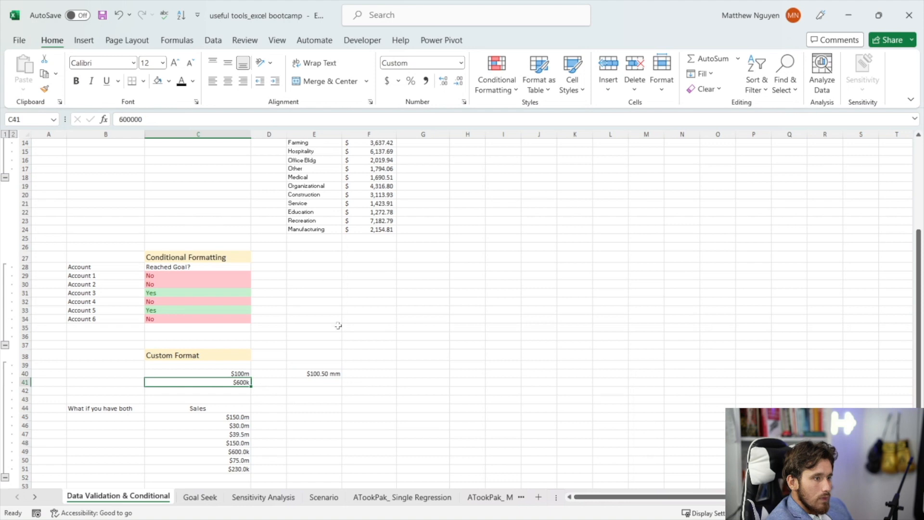
{"action": "left_click", "coordinate": [333, 380]}
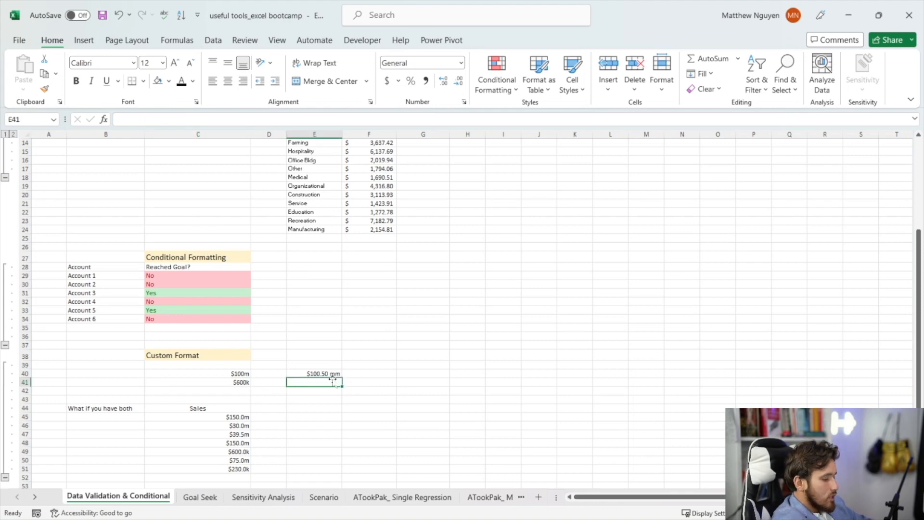
{"action": "type", "text": "600,000"}
{"action": "key", "text": "Return"}
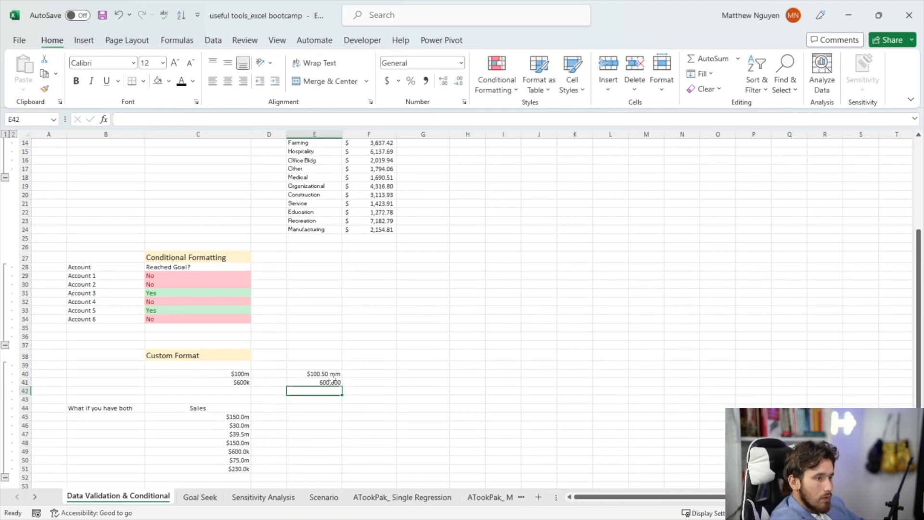
Apply the custom number format $#,.00"k" to E41 so the amount displays in thousands of dollars
{"action": "left_click", "coordinate": [335, 380]}
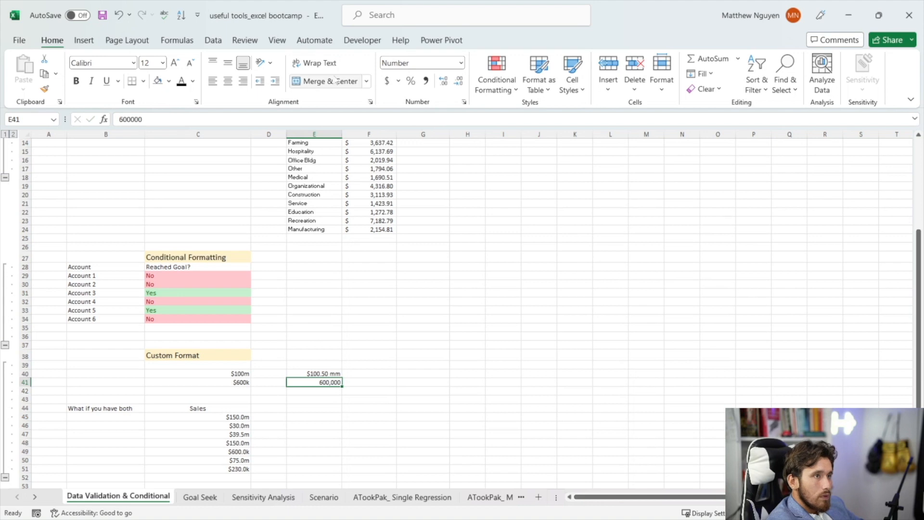
{"action": "left_click", "coordinate": [402, 64]}
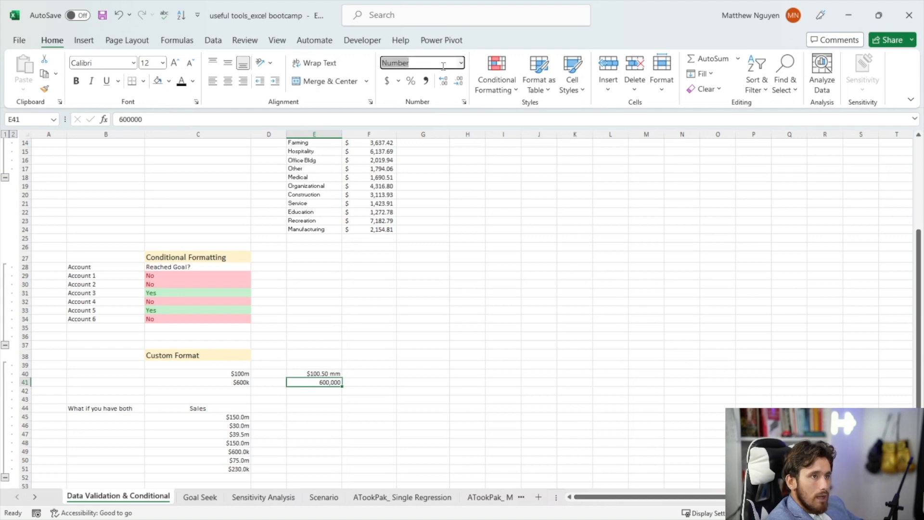
{"action": "left_click", "coordinate": [461, 63]}
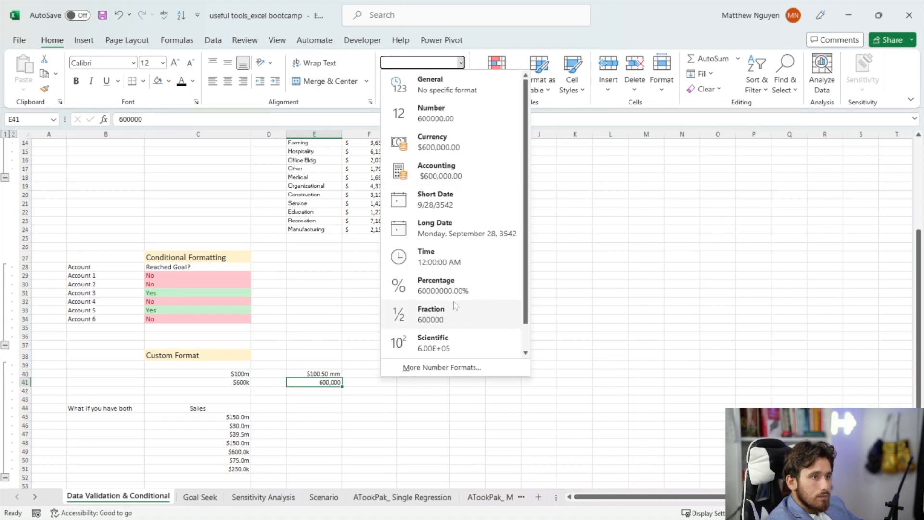
{"action": "left_click", "coordinate": [462, 370]}
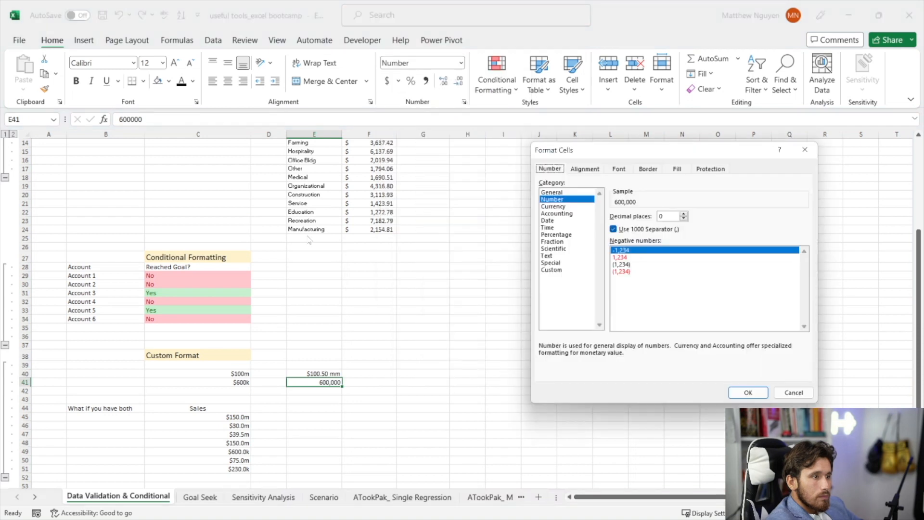
{"action": "left_click", "coordinate": [551, 270]}
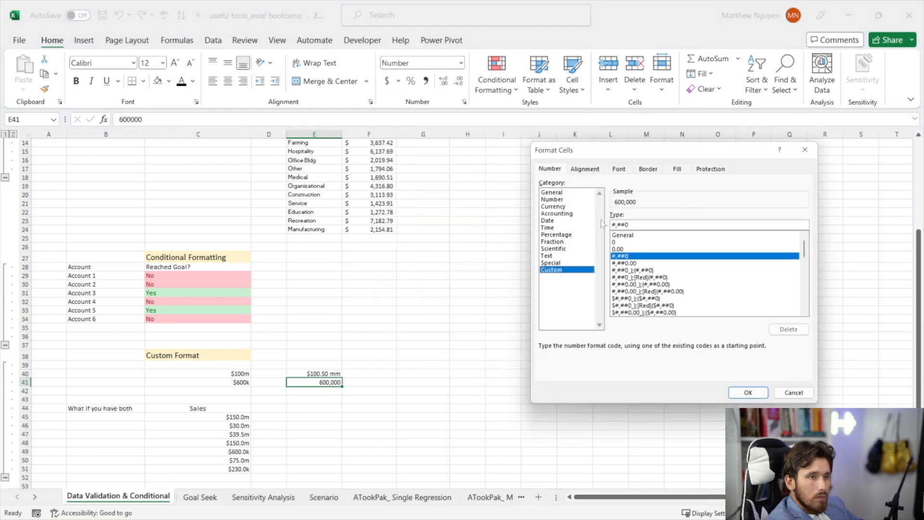
{"action": "left_click_drag", "start_coordinate": [637, 225], "coordinate": [613, 225]}
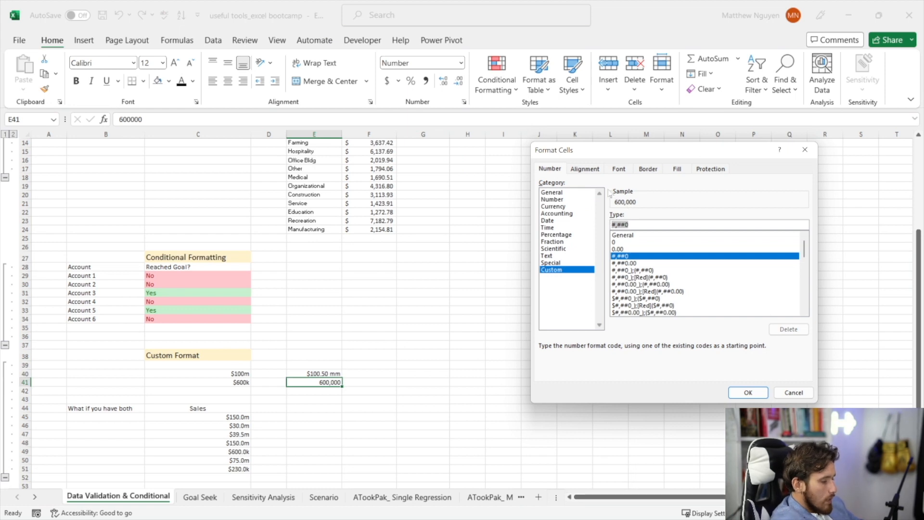
{"action": "type", "text": "#"}
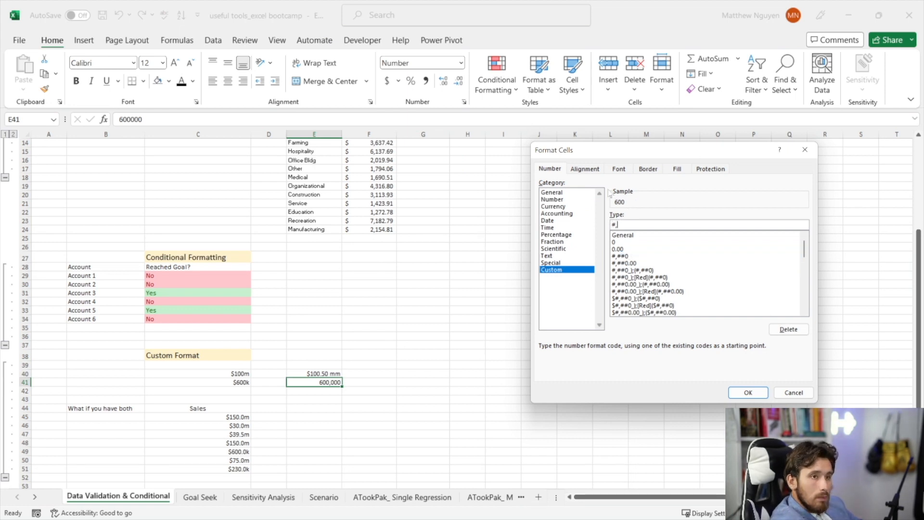
{"action": "type", "text": ",.00\"k"}
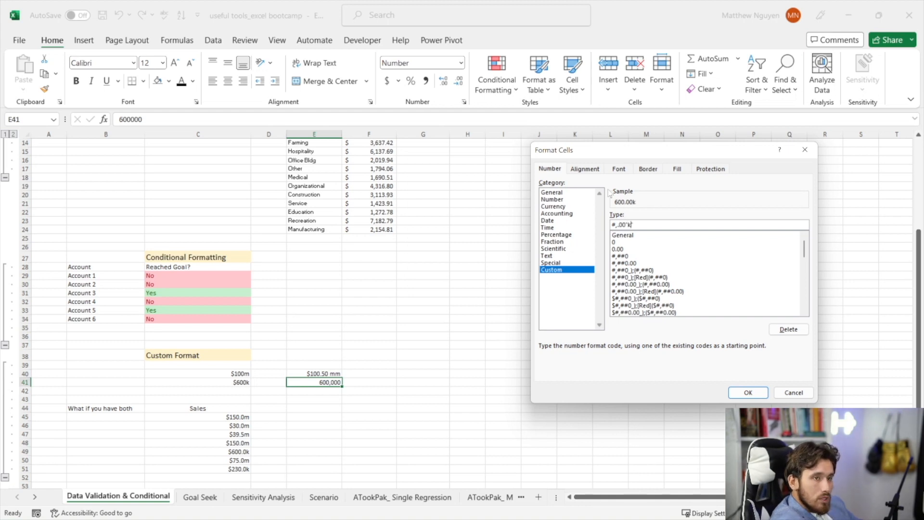
{"action": "type", "text": "$"}
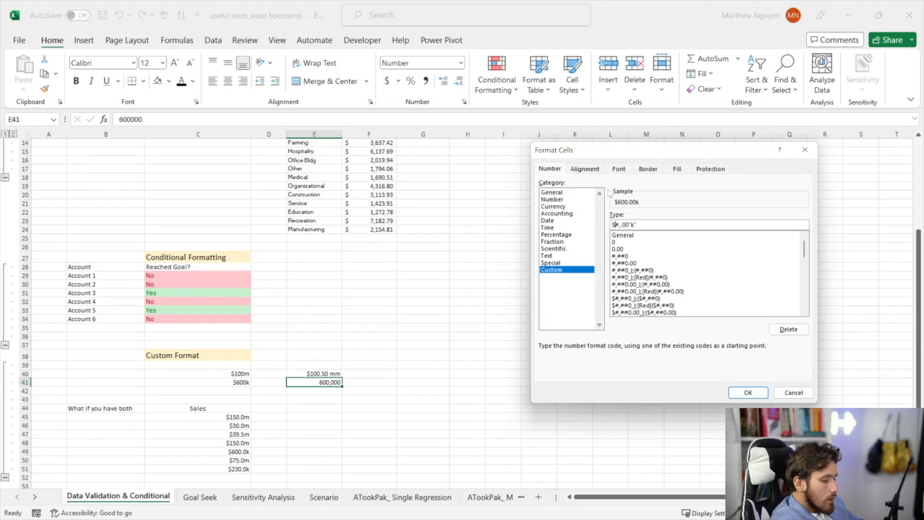
{"action": "key", "text": "Return"}
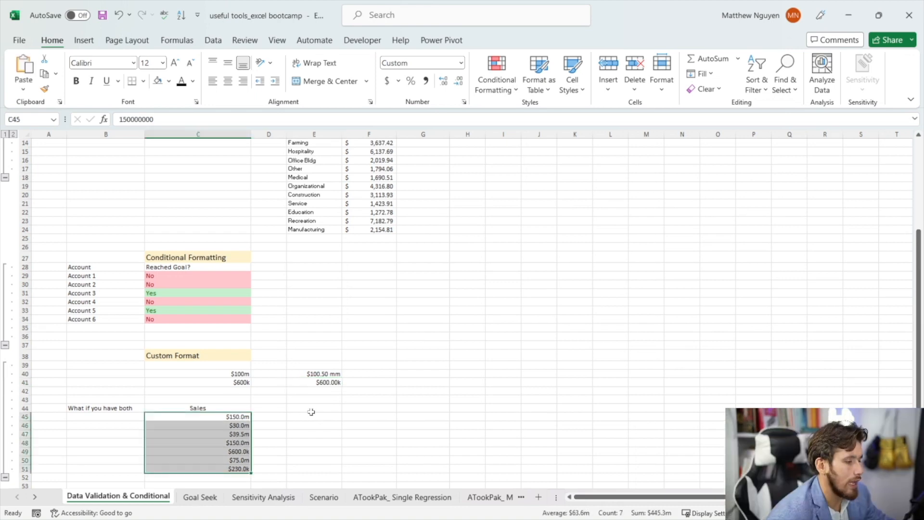
Apply the Accounting number format with a dollar sign to the Sales values in C45:C51
{"action": "key", "text": "ctrl+1"}
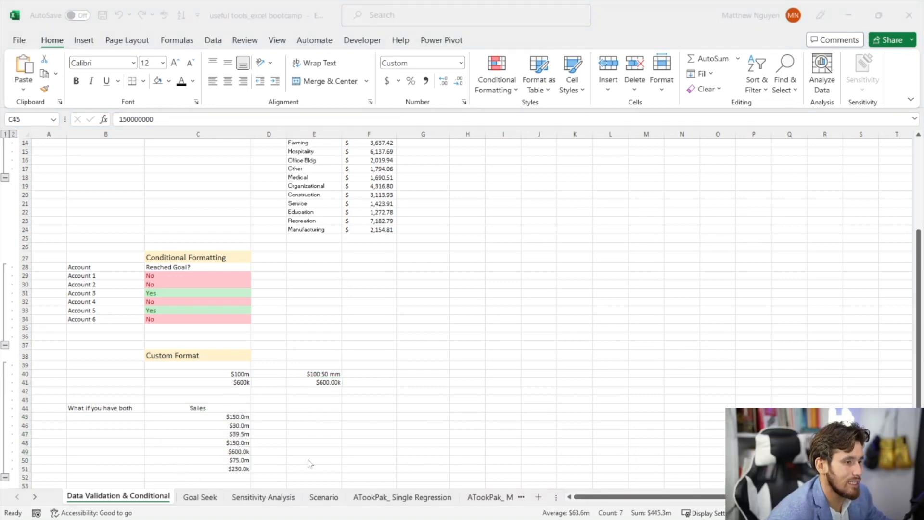
{"action": "left_click", "coordinate": [217, 421]}
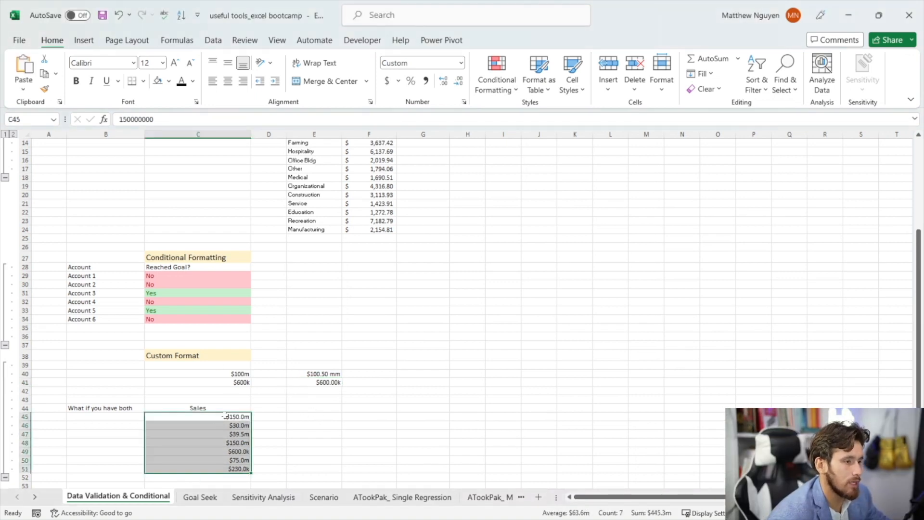
{"action": "left_click", "coordinate": [388, 82]}
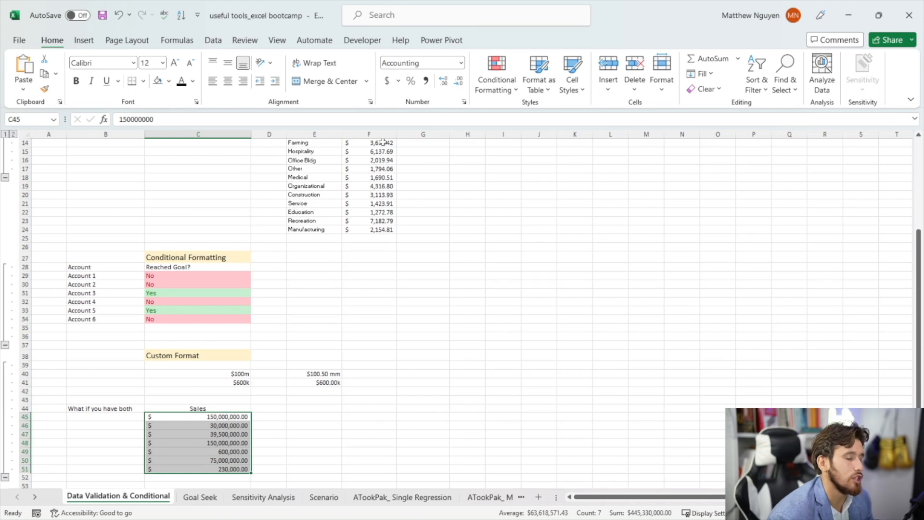
Open the custom number format settings for the Sales values in C45:C51 and clear the existing format code
{"action": "left_click", "coordinate": [460, 63]}
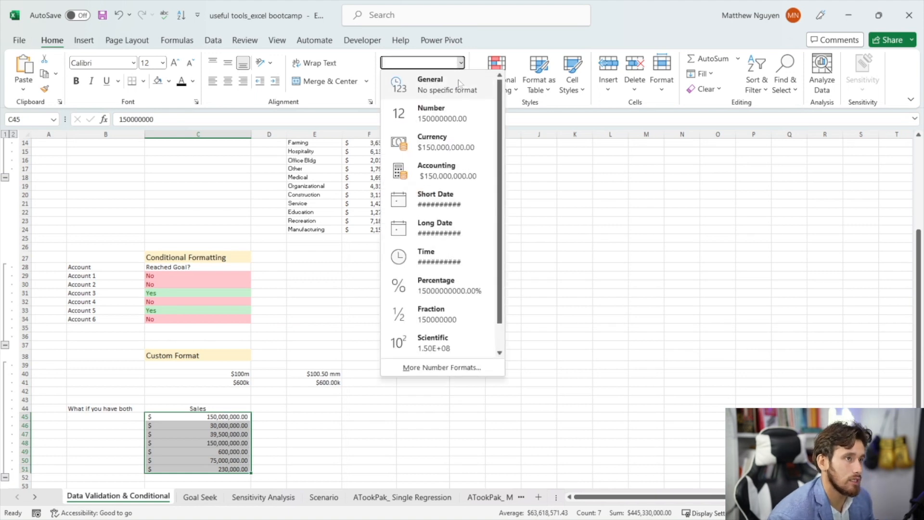
{"action": "left_click", "coordinate": [423, 369]}
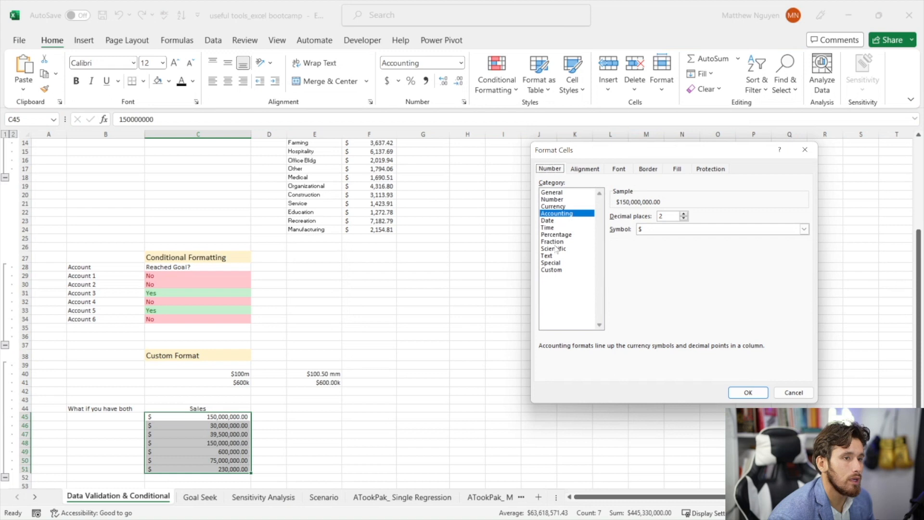
{"action": "left_click", "coordinate": [554, 270]}
{"action": "double_click", "coordinate": [642, 224]}
{"action": "left_click", "coordinate": [641, 224]}
{"action": "double_click", "coordinate": [642, 225]}
{"action": "left_click", "coordinate": [744, 224]}
{"action": "left_click_drag", "start_coordinate": [744, 224], "coordinate": [613, 224]}
{"action": "key", "text": "BackSpace"}
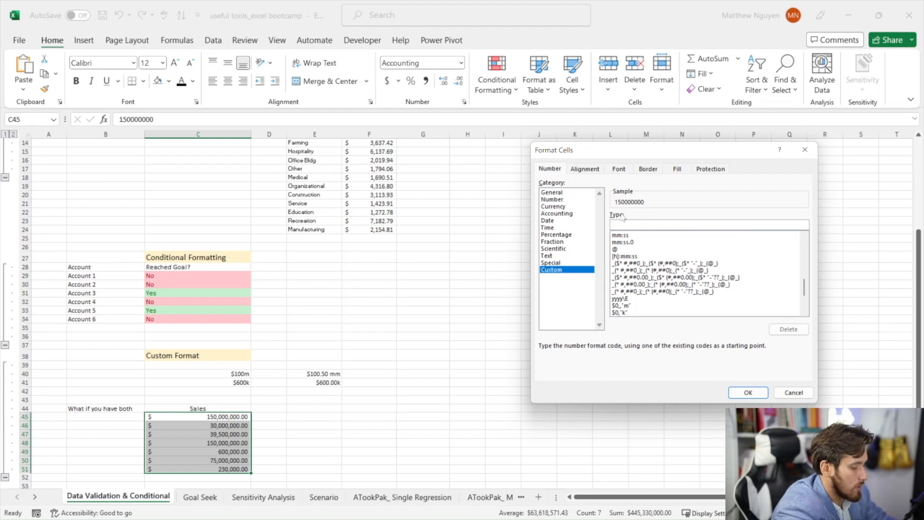
Apply the conditional custom format [<1000000]$0.00,"k";[>=1000000]$0.00,,"mm" to the Sales values in C45:C51
{"action": "type", "text": "{"}
{"action": "key", "text": "BackSpace"}
{"action": "type", "text": "[<1000000"}
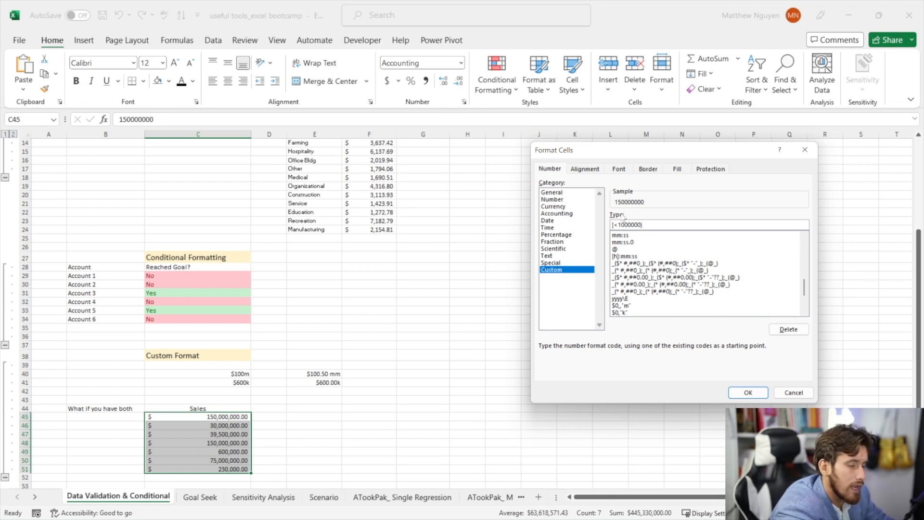
{"action": "type", "text": "]"}
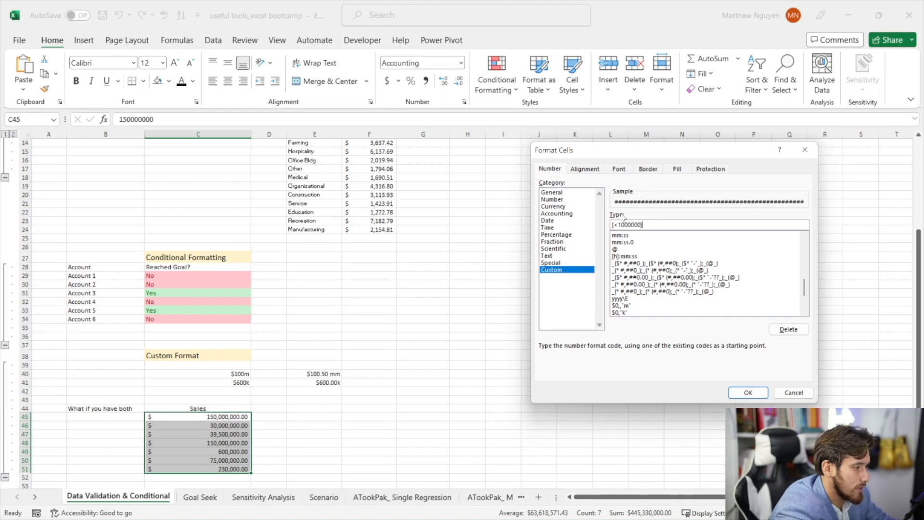
{"action": "type", "text": "$0.00,\"k\";[>=1000000]$0.00,"}
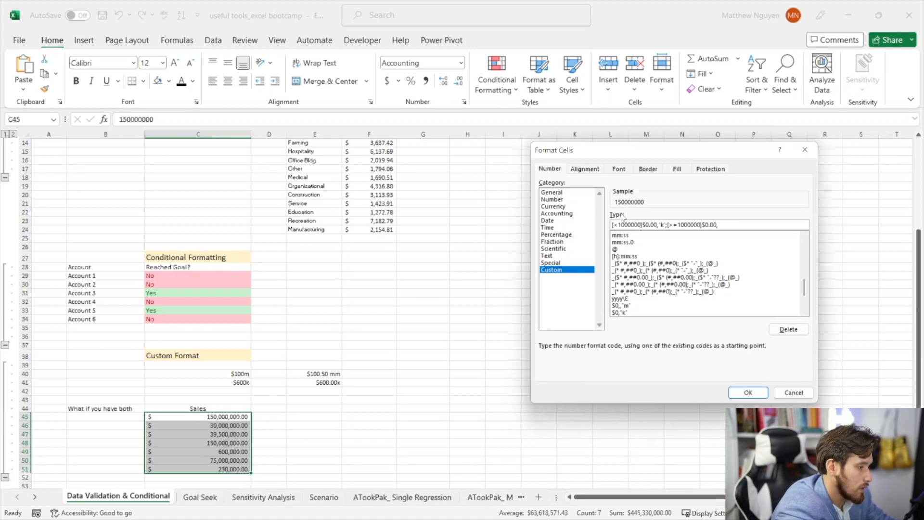
{"action": "type", "text": "mm"}
{"action": "key", "text": "Return"}
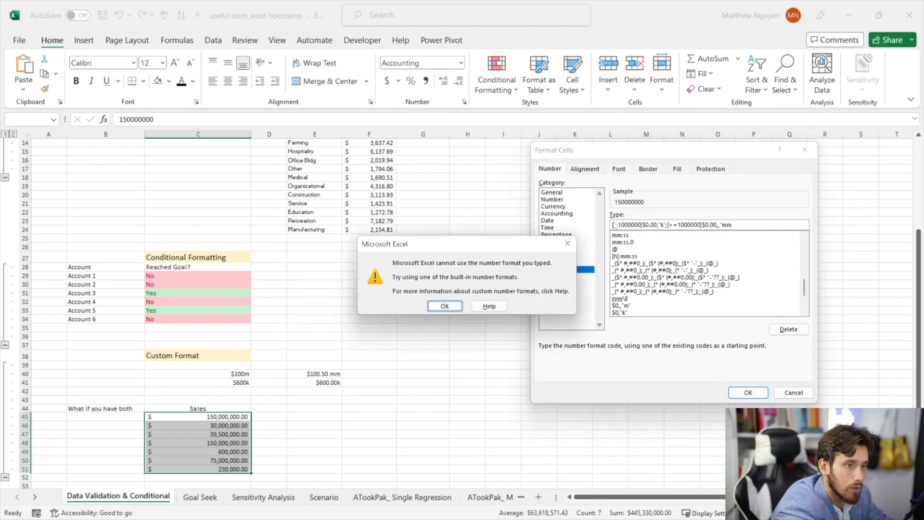
{"action": "key", "text": "Return"}
{"action": "left_click", "coordinate": [762, 226]}
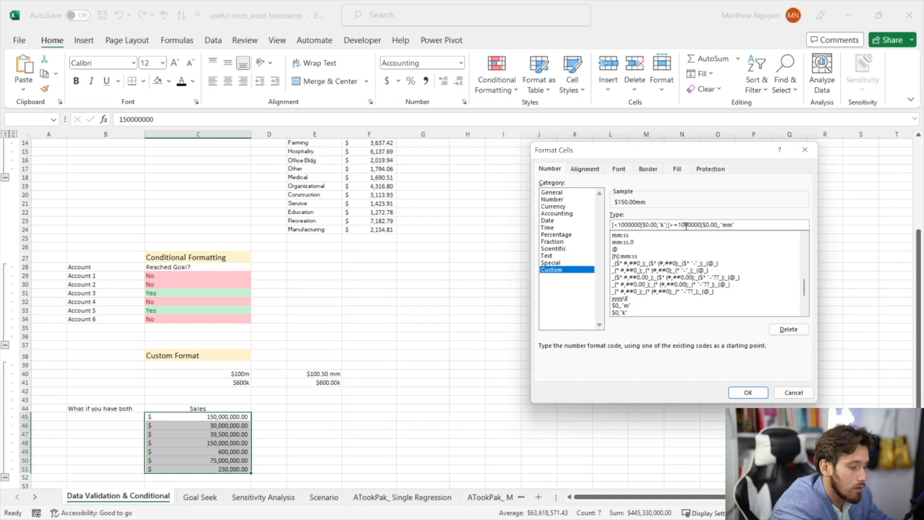
{"action": "key", "text": "Return"}
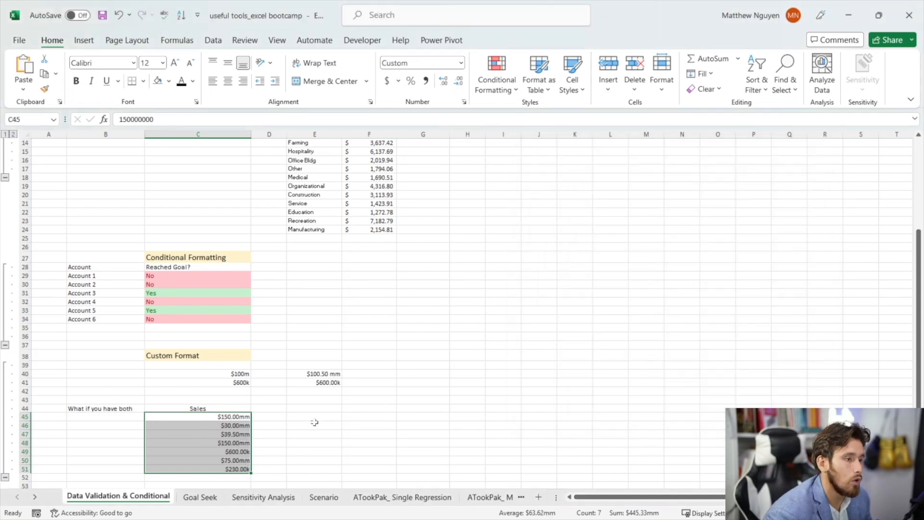
Make the headings in B44:C44 above the mixed sales amounts bold
{"action": "left_click", "coordinate": [236, 417]}
{"action": "mouse_move", "coordinate": [133, 412]}
{"action": "left_mouse_down"}
{"action": "mouse_move", "coordinate": [163, 417]}
{"action": "mouse_move", "coordinate": [133, 408]}
{"action": "left_mouse_up"}
{"action": "left_click", "coordinate": [148, 411]}
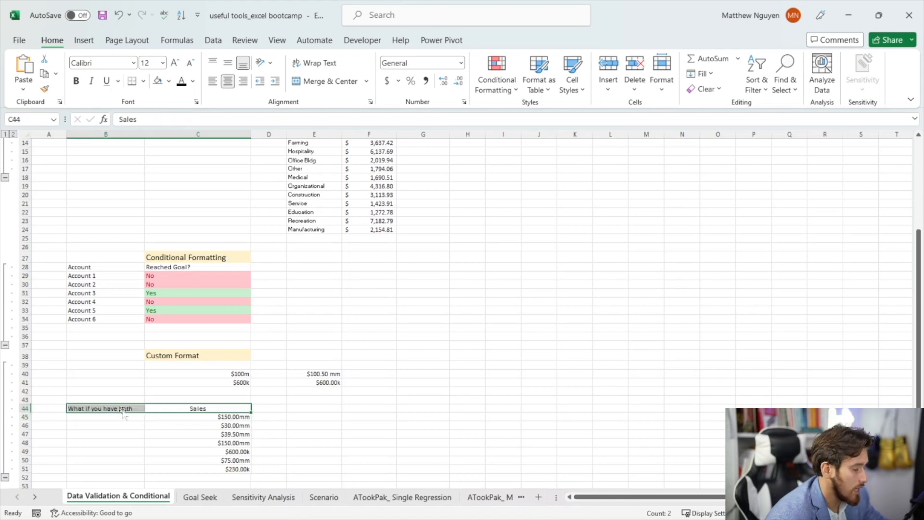
{"action": "key", "text": "ctrl+b"}
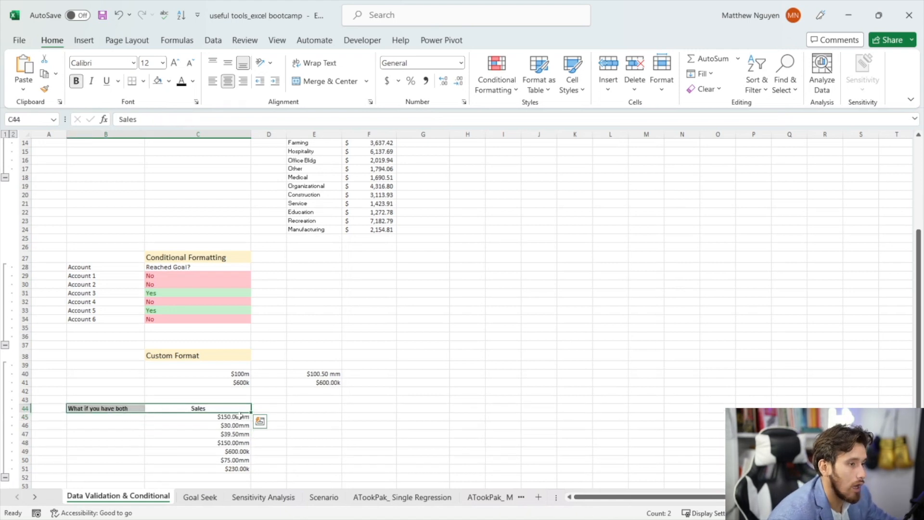
Change the Sales value in C50 to 500000 to test the conditional thousands and millions format
{"action": "left_click", "coordinate": [237, 417]}
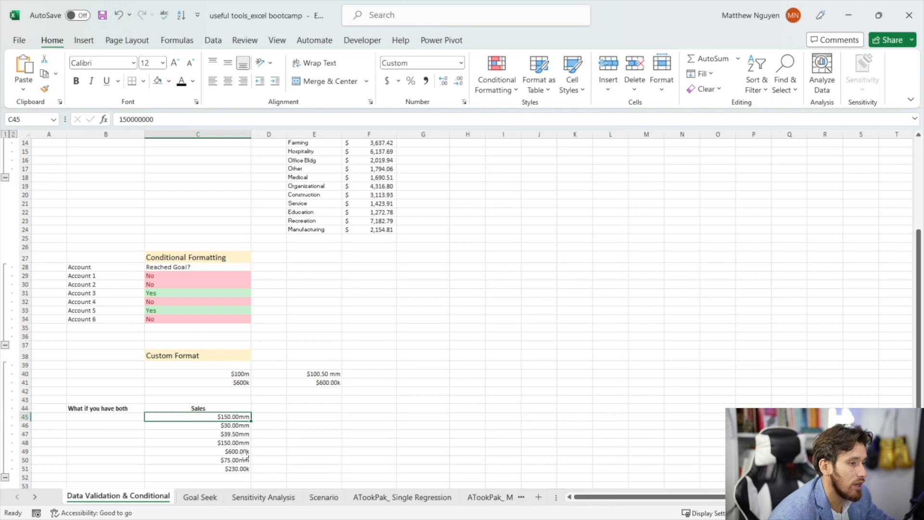
{"action": "scroll", "coordinate": [244, 462], "scroll_direction": "down", "scroll_amount": 1}
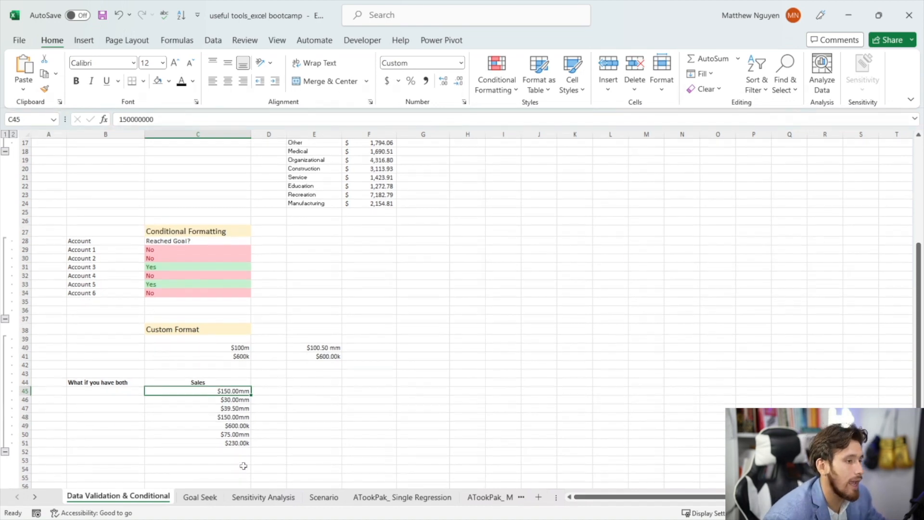
{"action": "left_click", "coordinate": [234, 435]}
{"action": "type", "text": "500000"}
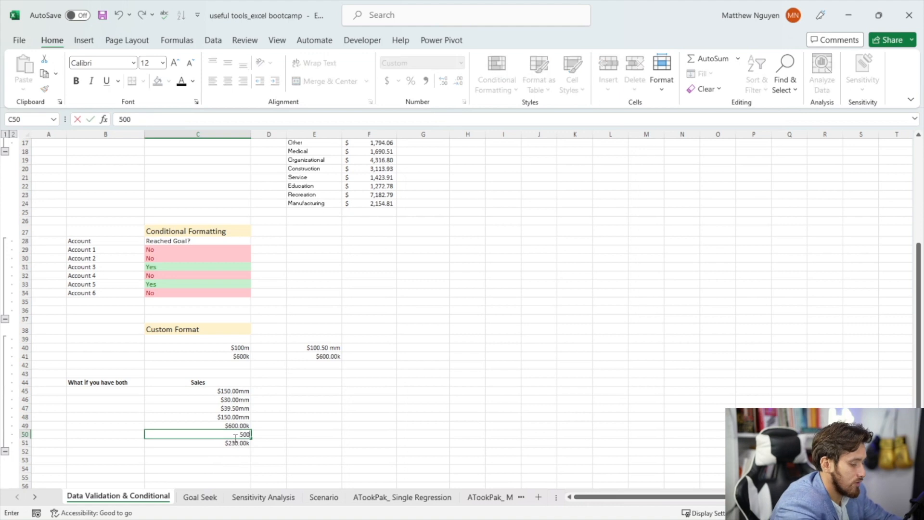
{"action": "key", "text": "Return"}
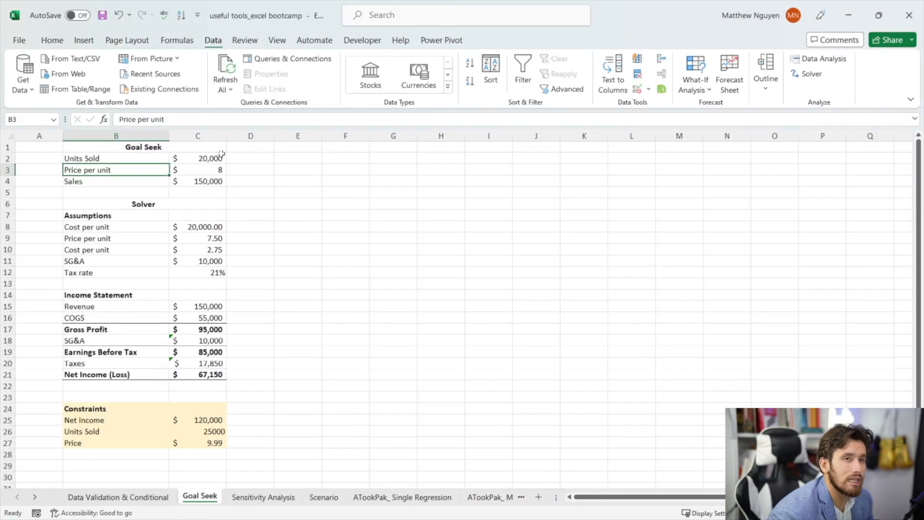
Start a Goal Seek on the Goal Seek sheet with the Sales amount in C4 as the set cell
{"action": "left_click", "coordinate": [696, 82]}
{"action": "left_click", "coordinate": [717, 122]}
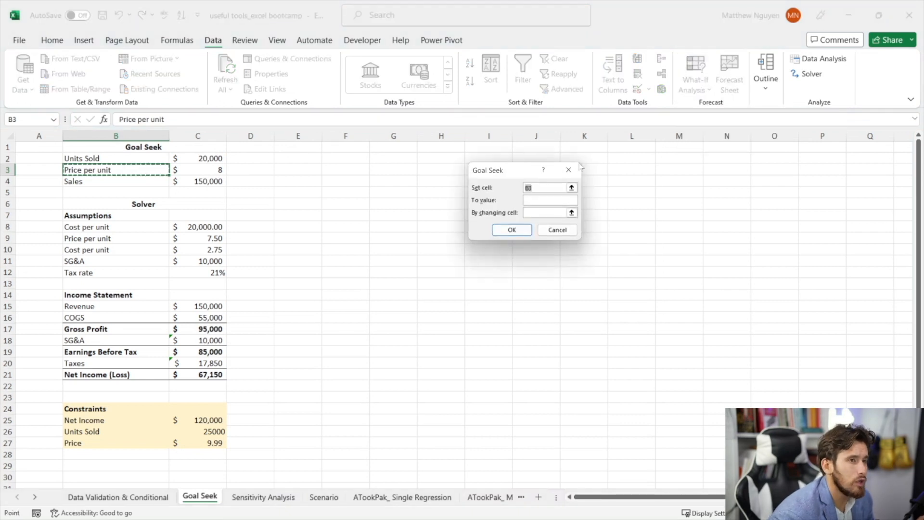
{"action": "left_click_drag", "start_coordinate": [538, 172], "coordinate": [443, 154]}
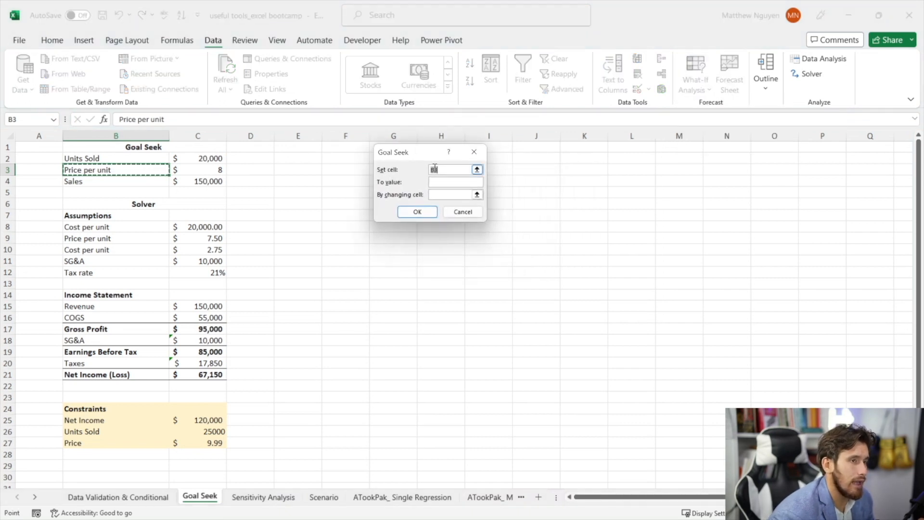
{"action": "key", "text": "BackSpace"}
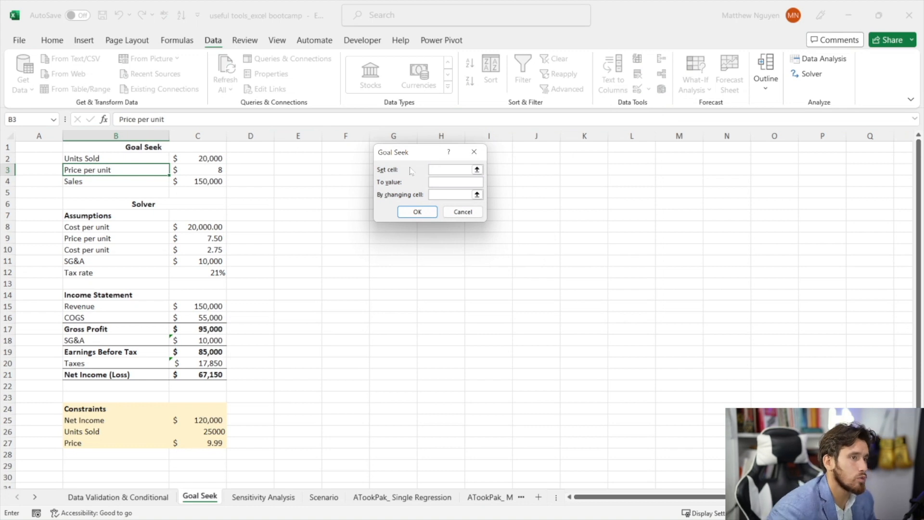
{"action": "left_click", "coordinate": [203, 184]}
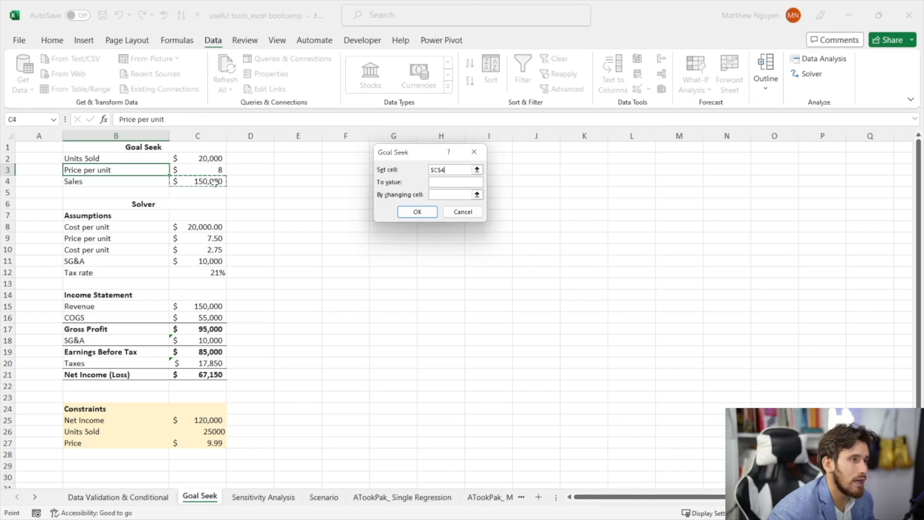
Set the Goal Seek target value to 1,000,000 and the Units Sold cell C2 as the changing cell
{"action": "left_click", "coordinate": [439, 182]}
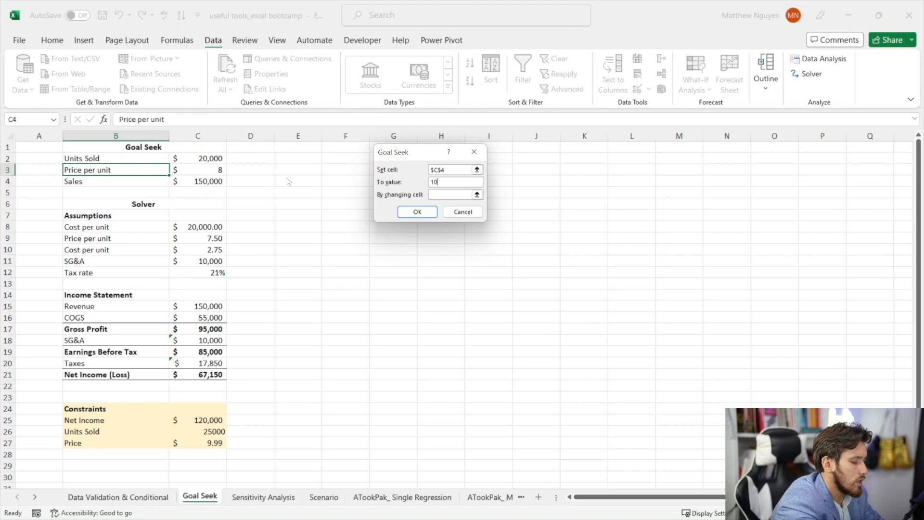
{"action": "key", "text": "BackSpace"}
{"action": "type", "text": ",000,0"}
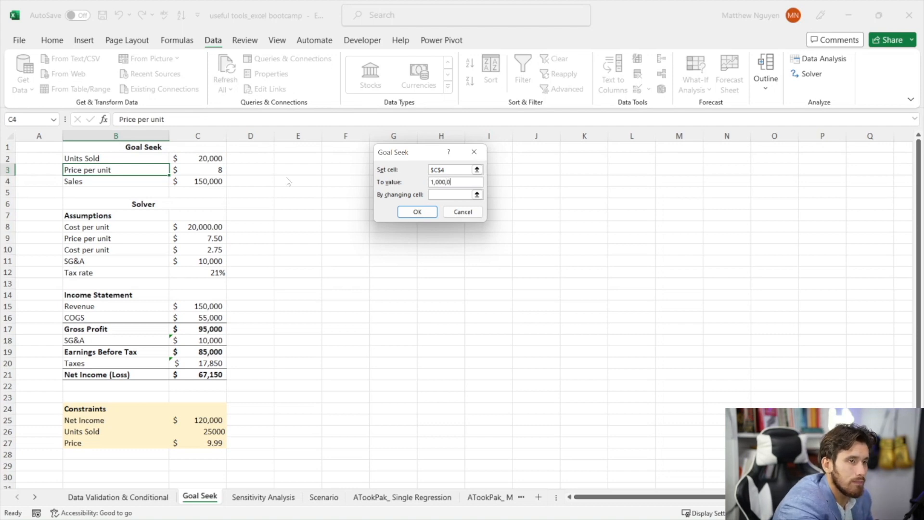
{"action": "left_click", "coordinate": [465, 195]}
{"action": "left_click", "coordinate": [217, 160]}
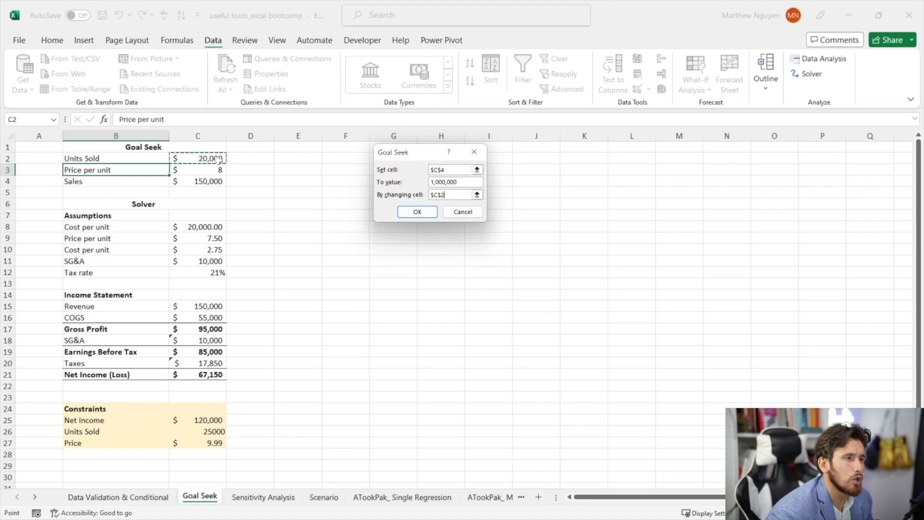
Run the Goal Seek and keep its solution in the worksheet
{"action": "left_click", "coordinate": [417, 212]}
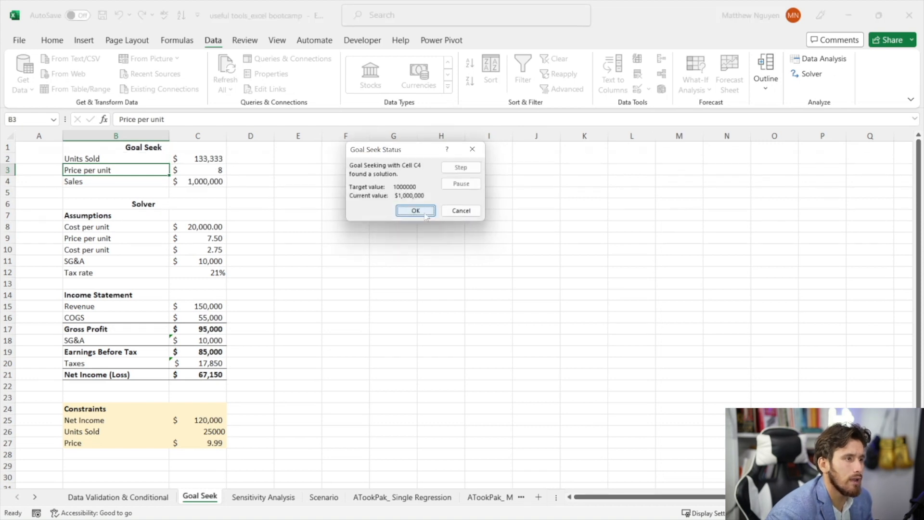
{"action": "left_click", "coordinate": [416, 211]}
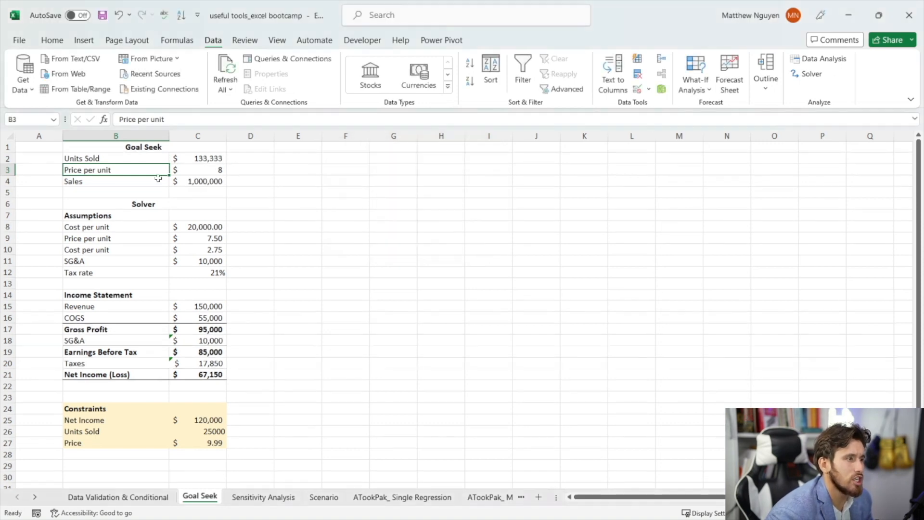
Format the Units Sold value in C2 as a Number with a thousands separator instead of a dollar amount
{"action": "left_click", "coordinate": [197, 159]}
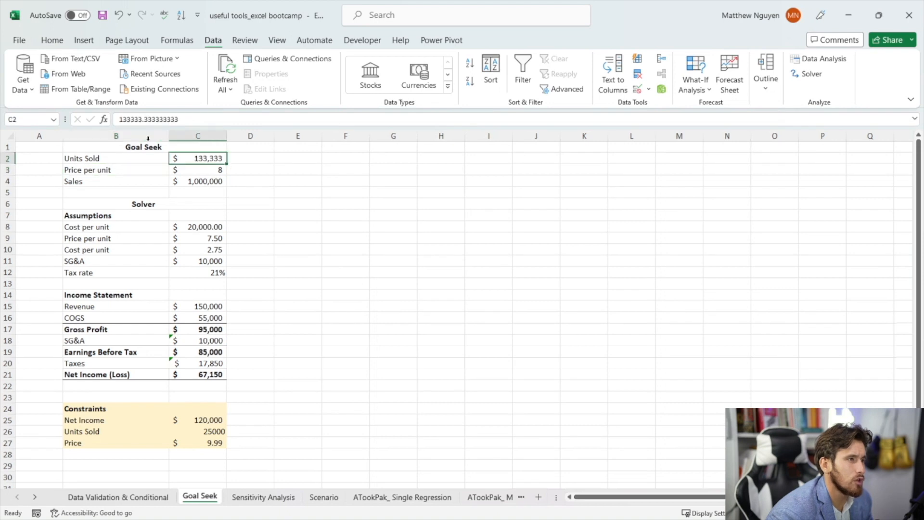
{"action": "left_click", "coordinate": [52, 40]}
{"action": "left_click", "coordinate": [460, 63]}
{"action": "left_click", "coordinate": [414, 81]}
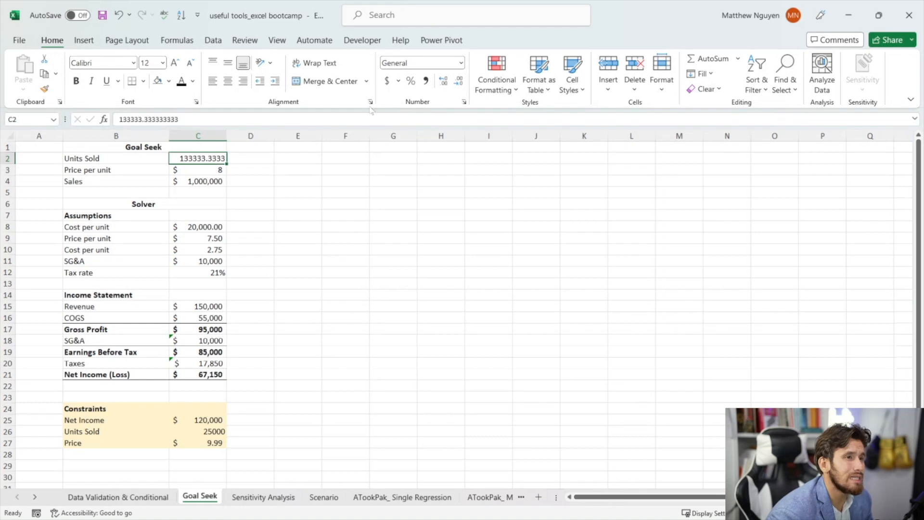
{"action": "left_click", "coordinate": [461, 62]}
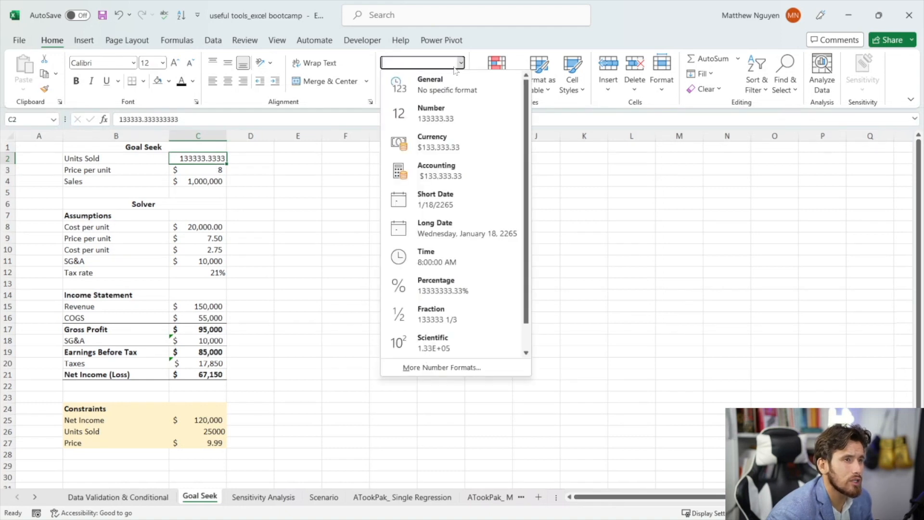
{"action": "left_click", "coordinate": [450, 366]}
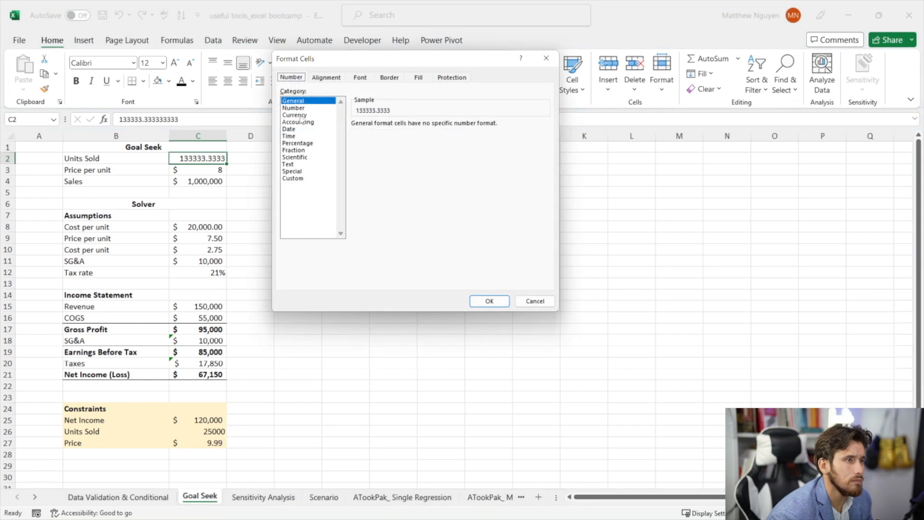
{"action": "left_click", "coordinate": [302, 108]}
{"action": "left_click", "coordinate": [380, 138]}
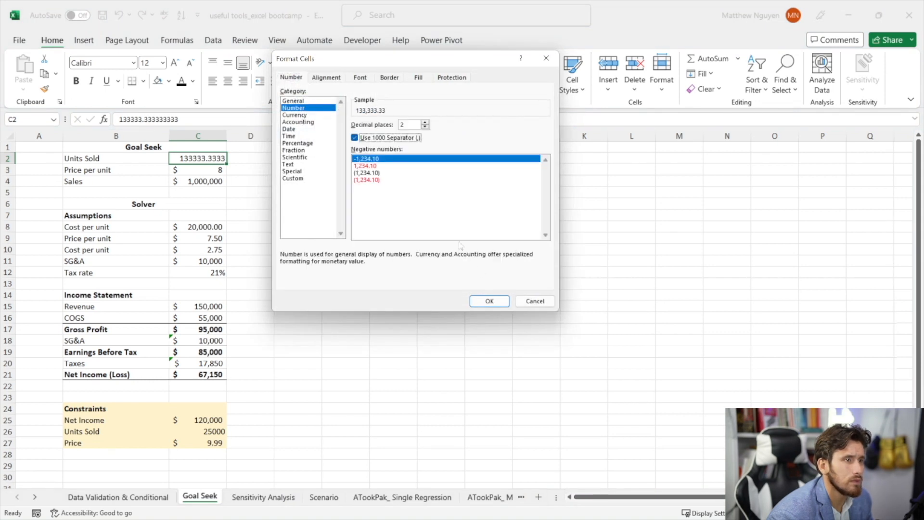
{"action": "left_click", "coordinate": [489, 302]}
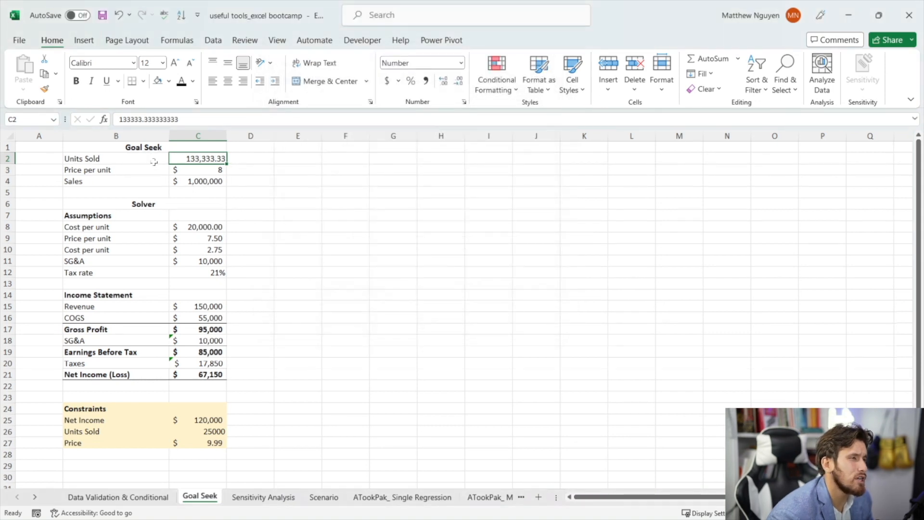
{"action": "left_click_drag", "start_coordinate": [203, 187], "coordinate": [217, 157]}
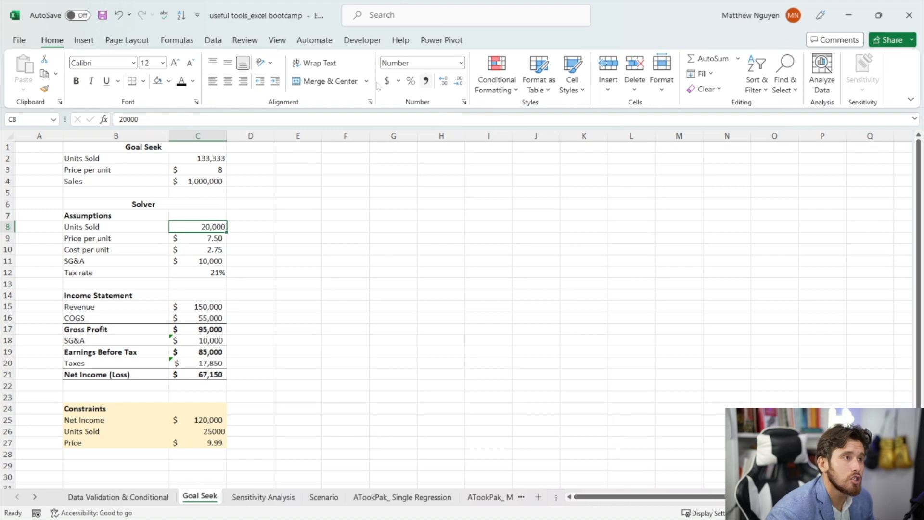
Clear the existing objective, target value and changing variable cells from the Solver parameters
{"action": "left_click", "coordinate": [212, 40]}
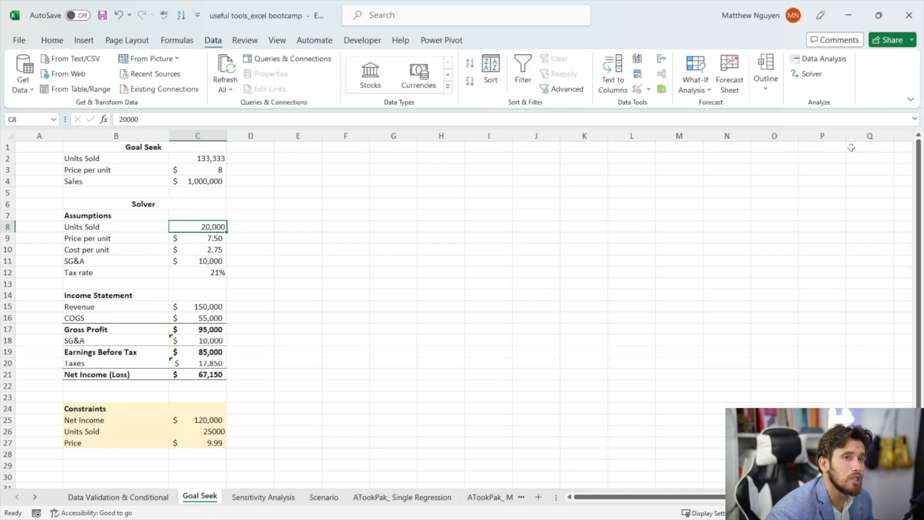
{"action": "left_click", "coordinate": [807, 74]}
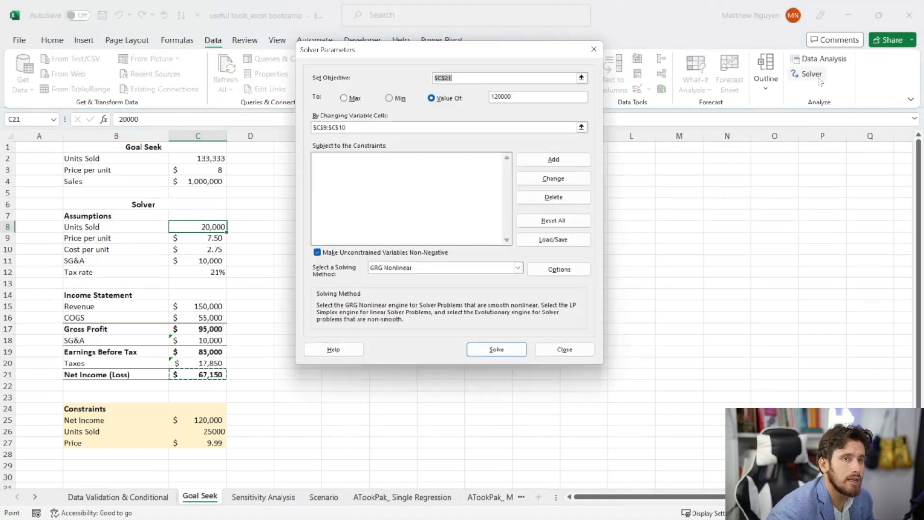
{"action": "left_click_drag", "start_coordinate": [519, 96], "coordinate": [483, 100]}
{"action": "key", "text": "Delete"}
{"action": "key", "text": "Tab"}
{"action": "key", "text": "Delete"}
{"action": "key", "text": "shift+Tab"}
{"action": "key", "text": "shift+Tab"}
{"action": "key", "text": "shift+Tab"}
{"action": "key", "text": "Delete"}
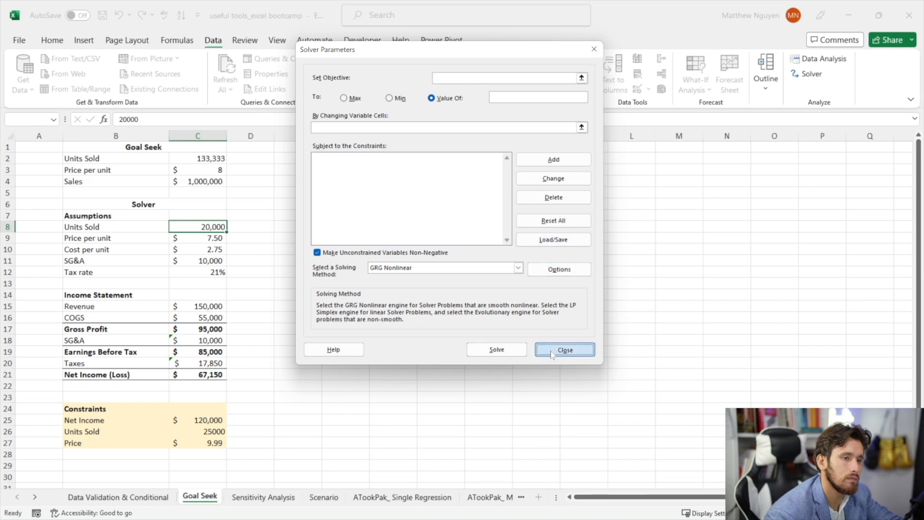
{"action": "left_click", "coordinate": [553, 355]}
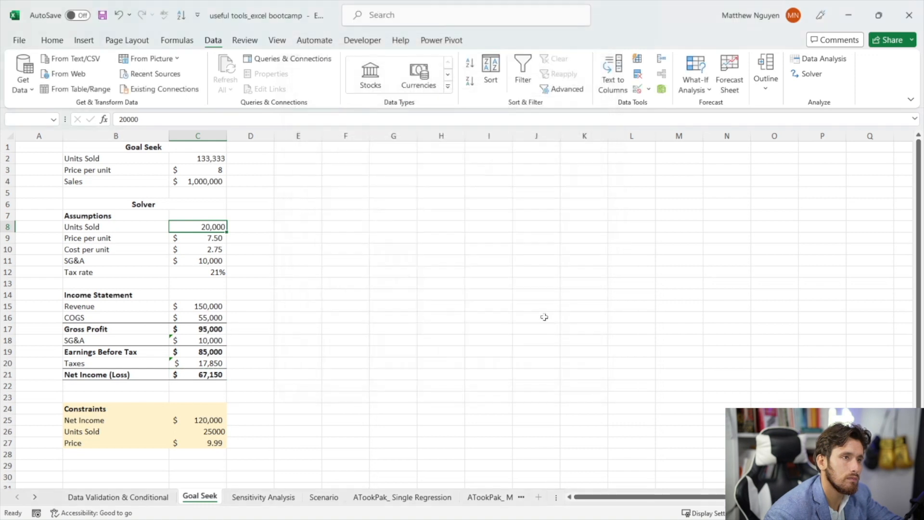
{"action": "left_click", "coordinate": [810, 79]}
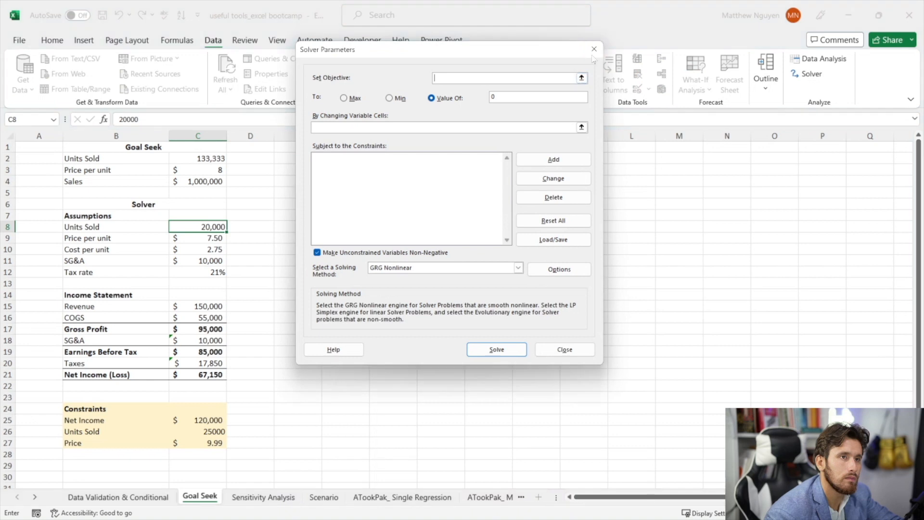
{"action": "key", "text": "Escape"}
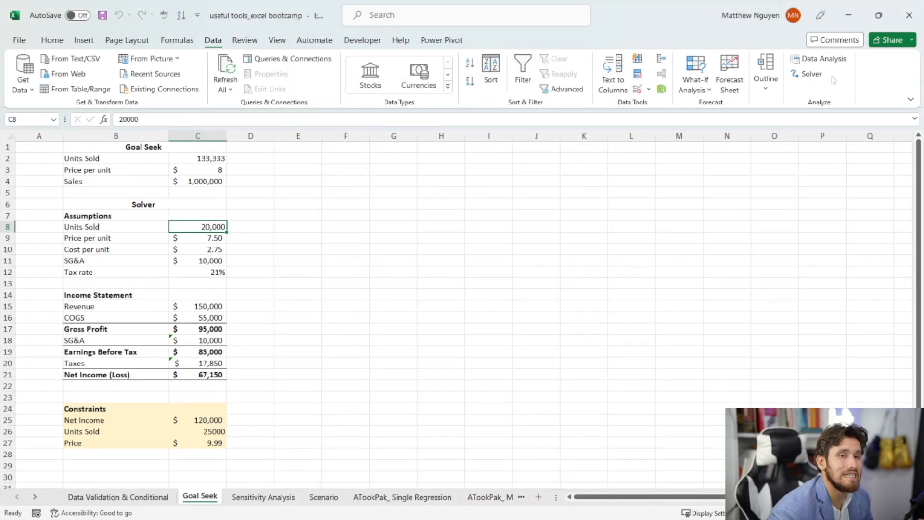
Set the Solver objective to the Net Income cell C21 with a target value of 120000
{"action": "left_click", "coordinate": [810, 74]}
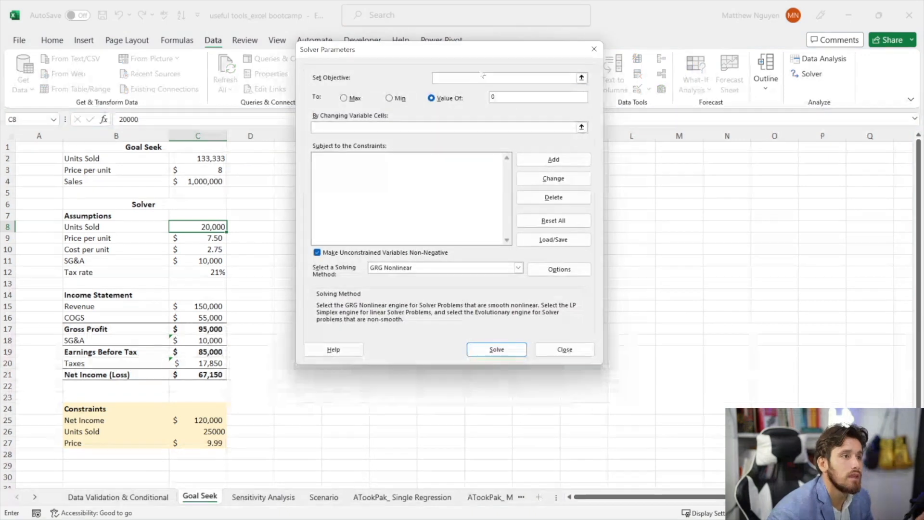
{"action": "left_click", "coordinate": [195, 374]}
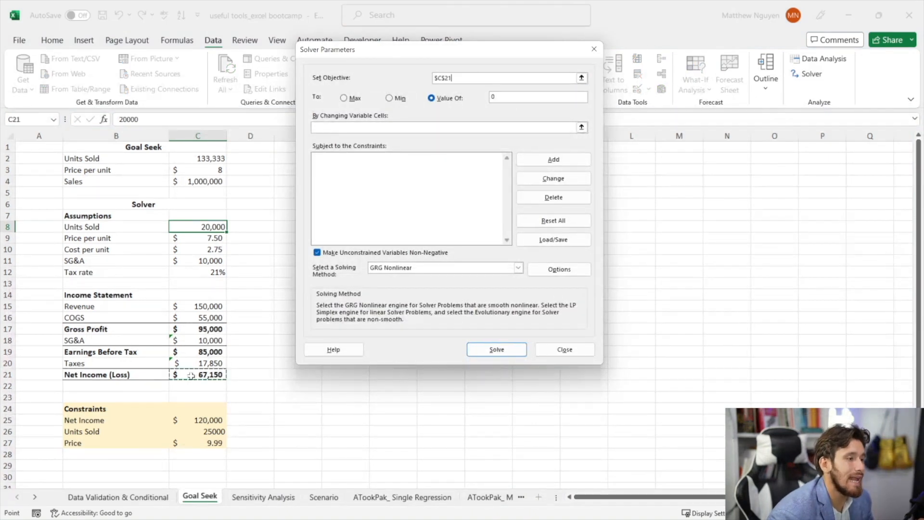
{"action": "left_click", "coordinate": [494, 97]}
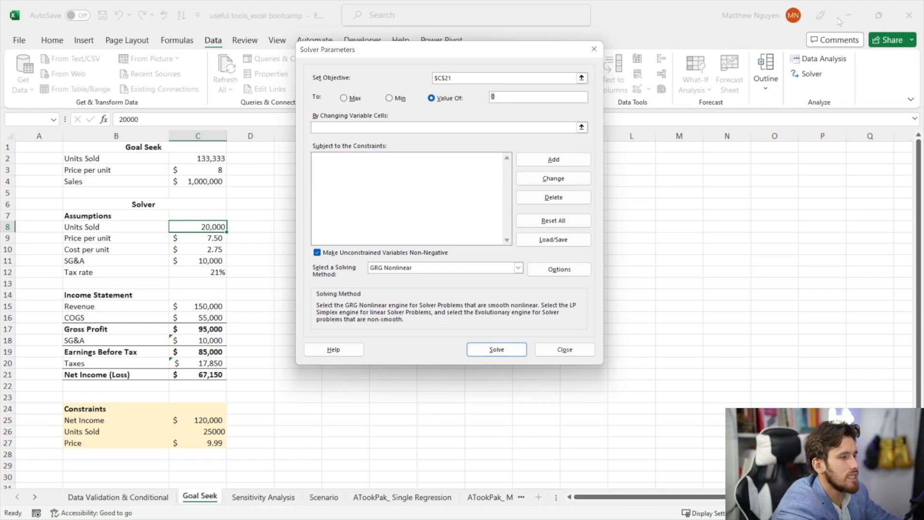
{"action": "type", "text": "120000"}
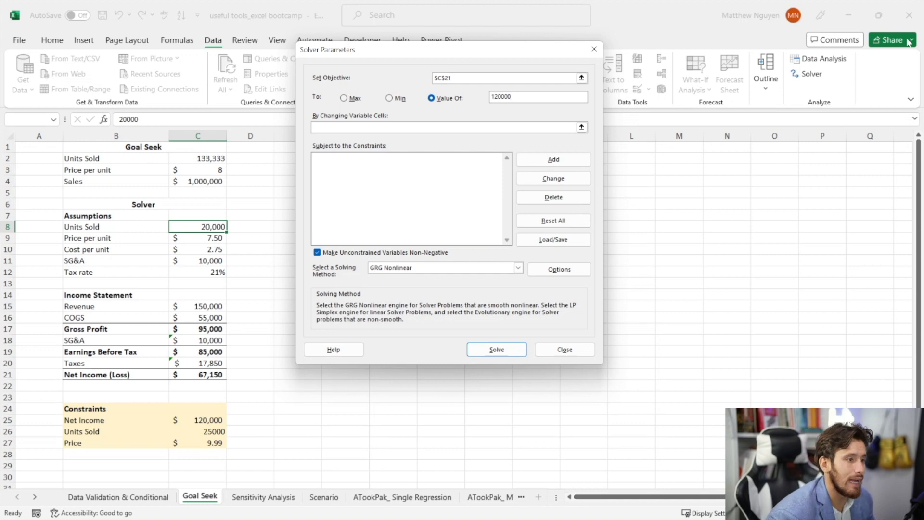
Set the Solver's changing variable cells to Units Sold and Price per unit in C8:C9
{"action": "left_click", "coordinate": [398, 131]}
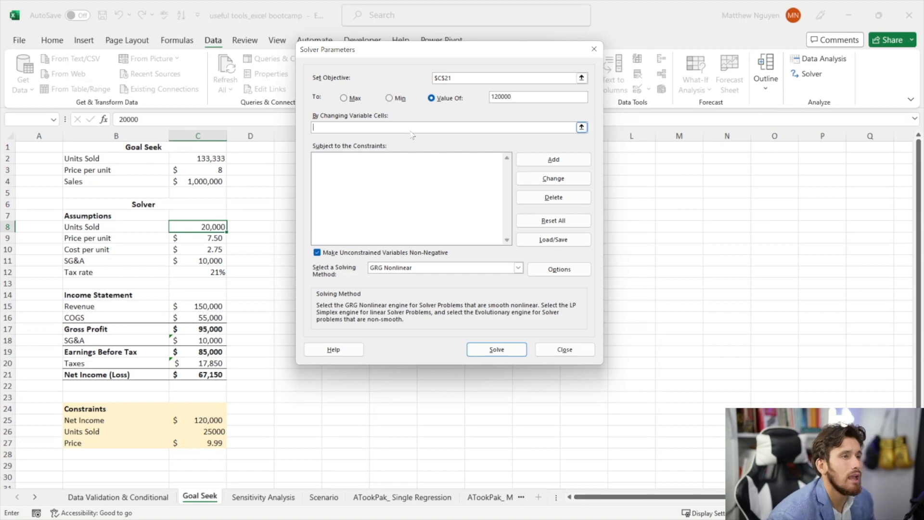
{"action": "left_click", "coordinate": [582, 127]}
{"action": "left_click", "coordinate": [213, 226]}
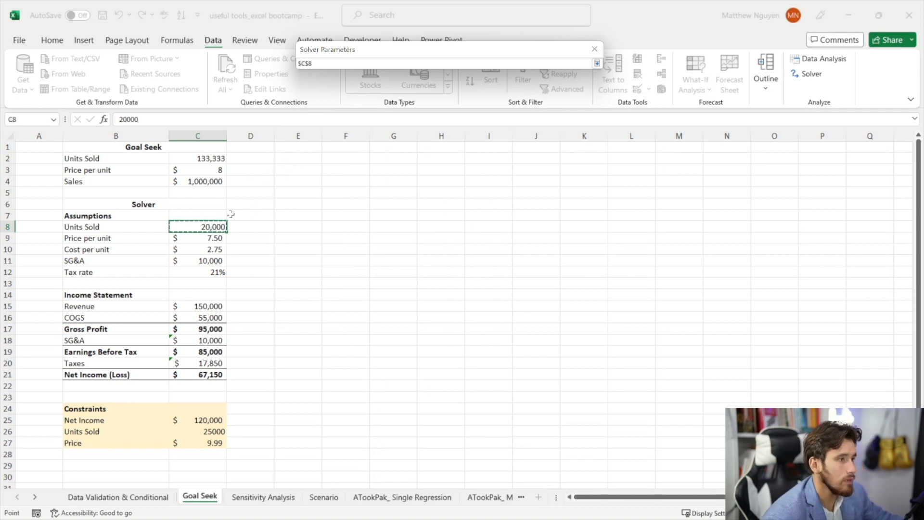
{"action": "left_click_drag", "start_coordinate": [221, 232], "coordinate": [222, 240]}
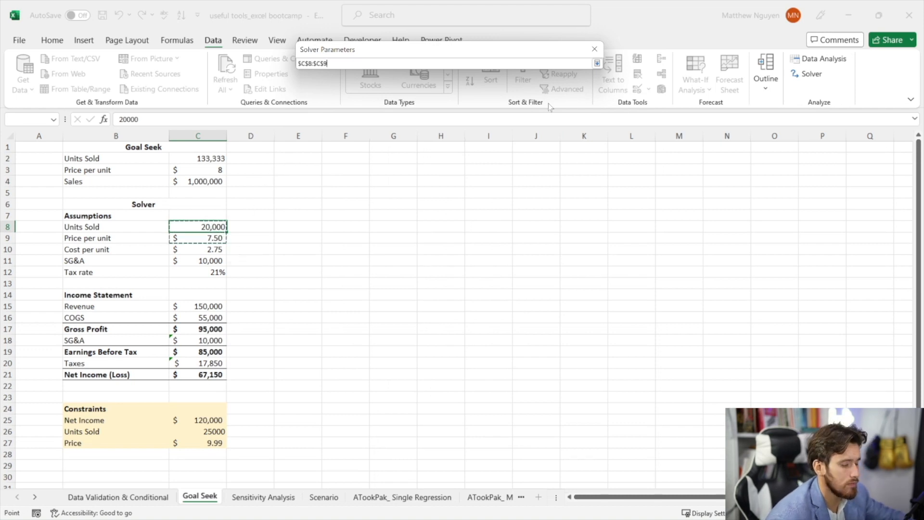
{"action": "key", "text": "Return"}
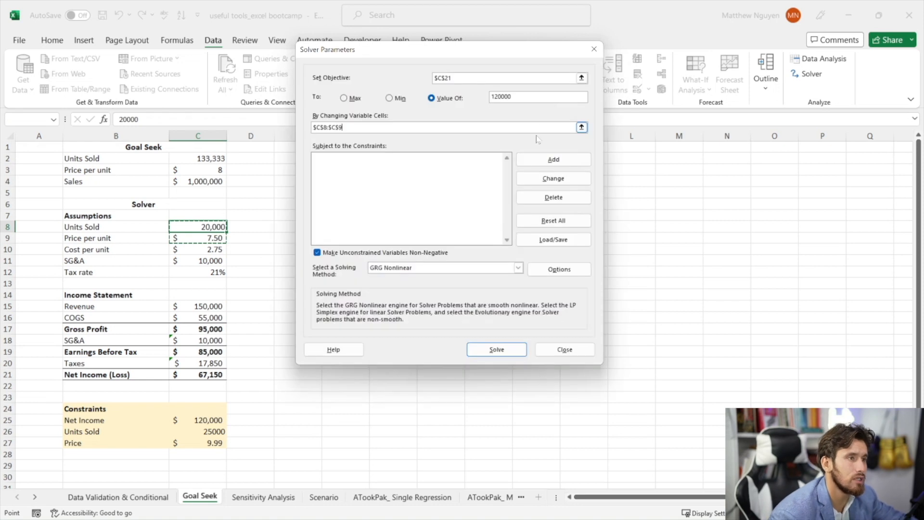
Add a Solver constraint that keeps Price per unit in C9 less than or equal to the price limit in C27
{"action": "left_click", "coordinate": [547, 161]}
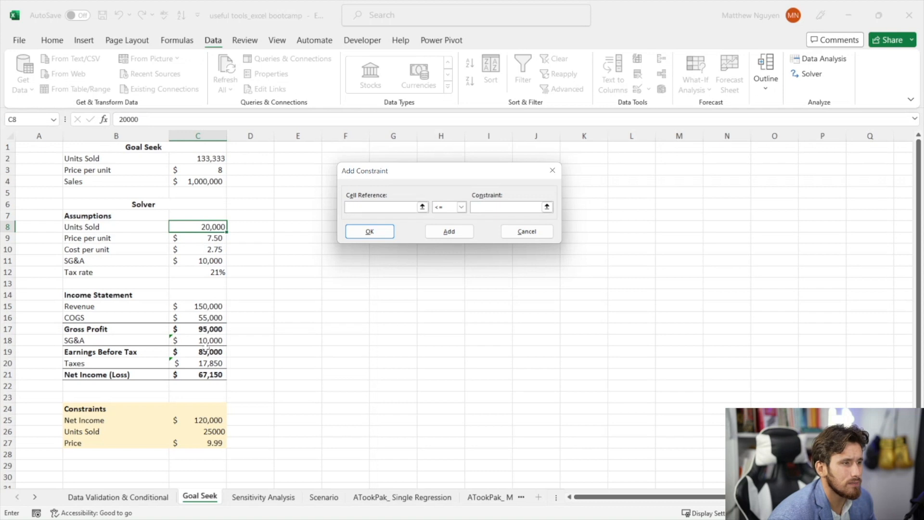
{"action": "left_click", "coordinate": [199, 241]}
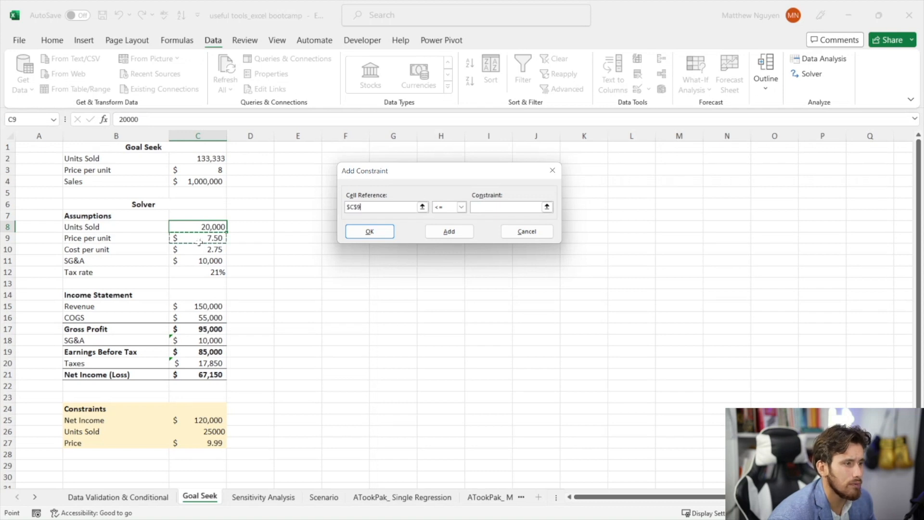
{"action": "left_click", "coordinate": [480, 208]}
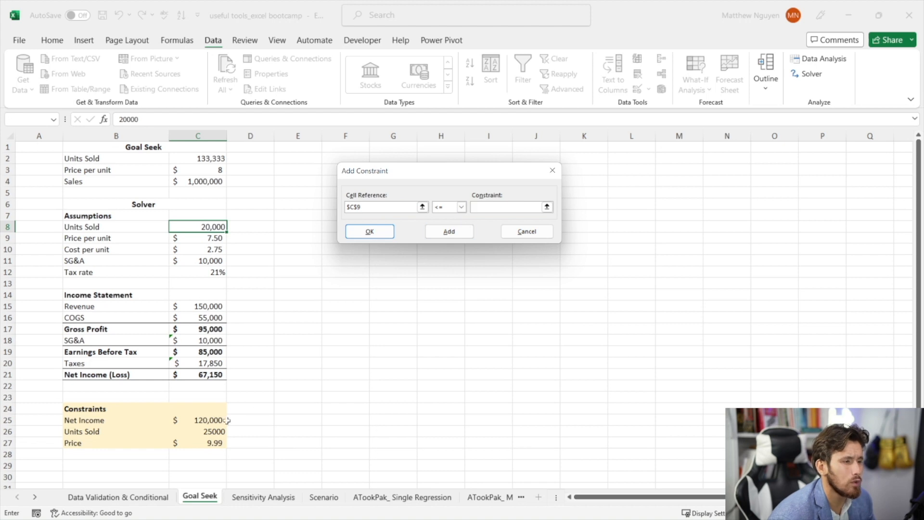
{"action": "left_click", "coordinate": [206, 443]}
{"action": "left_click", "coordinate": [464, 231]}
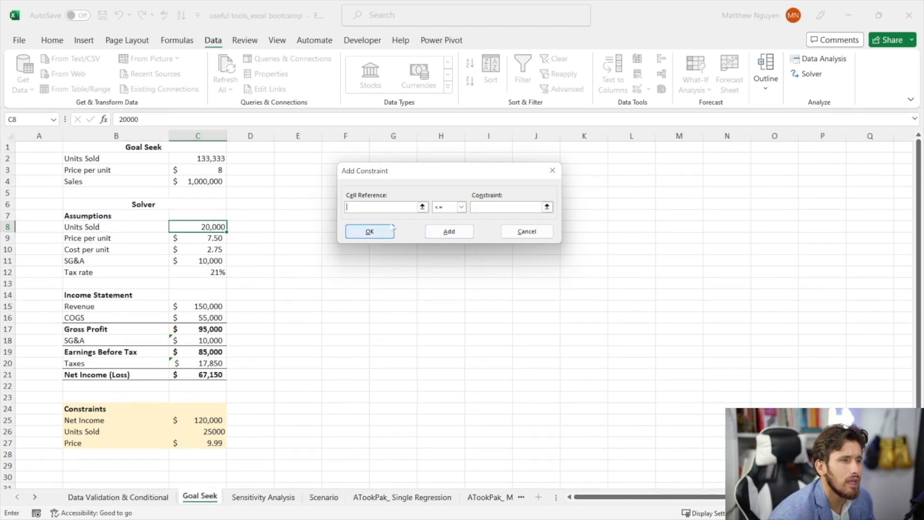
Add a Solver constraint that keeps Units Sold in C8 less than or equal to the limit in C26
{"action": "left_click", "coordinate": [211, 229]}
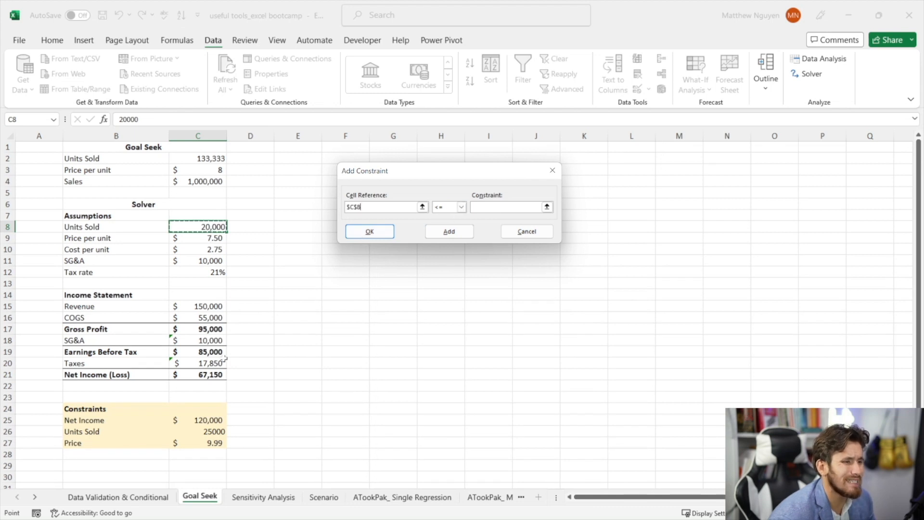
{"action": "left_click", "coordinate": [193, 430]}
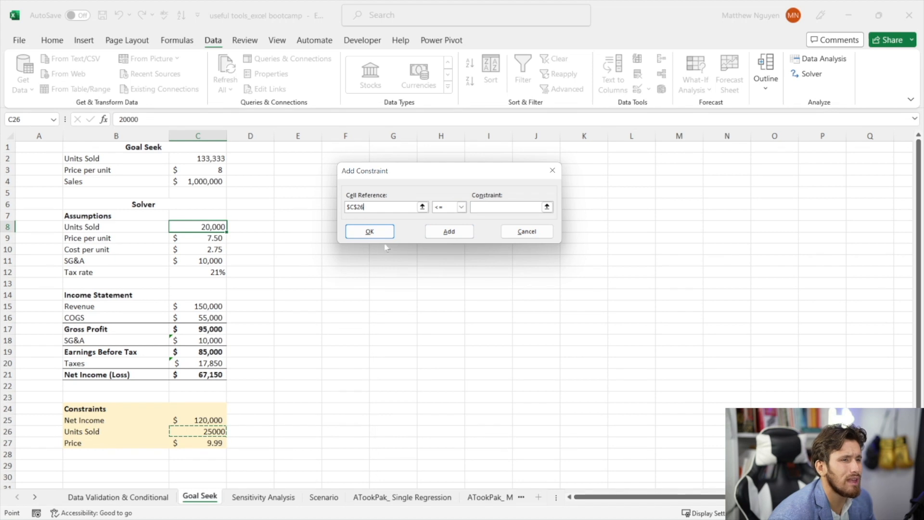
{"action": "left_click", "coordinate": [220, 230]}
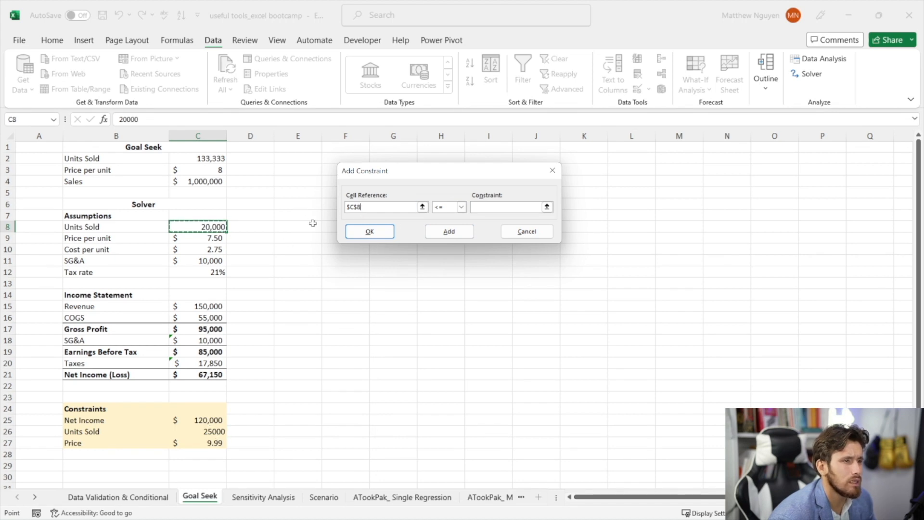
{"action": "left_click", "coordinate": [201, 430]}
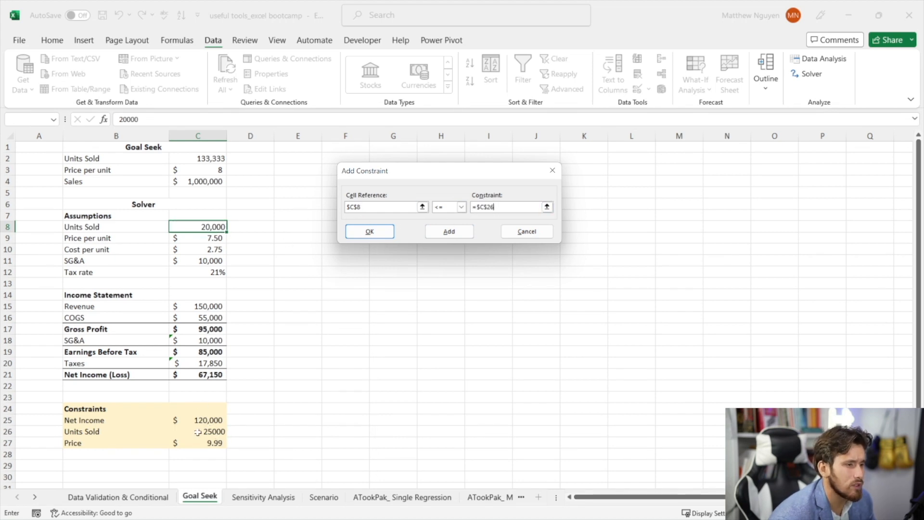
{"action": "left_click", "coordinate": [369, 231]}
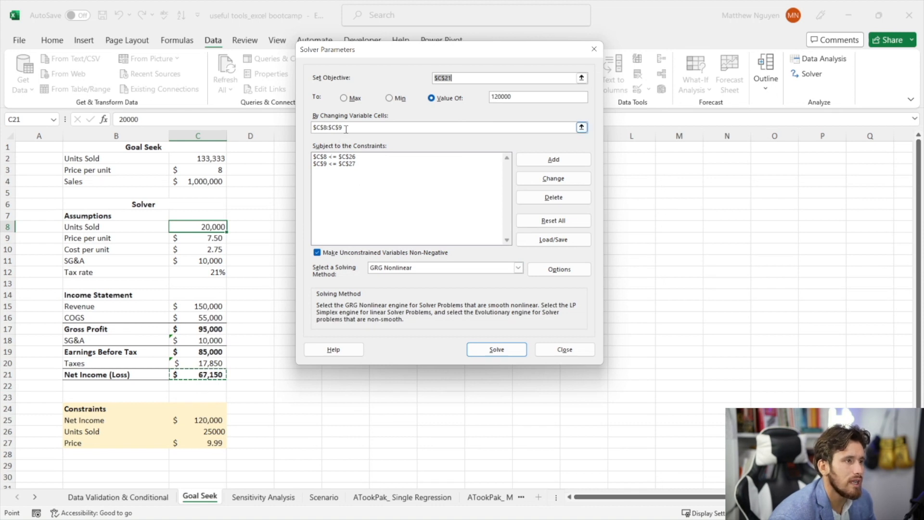
Solve the model, keep the Solver solution and select the Net Income cell C21 to check it
{"action": "left_click", "coordinate": [497, 350]}
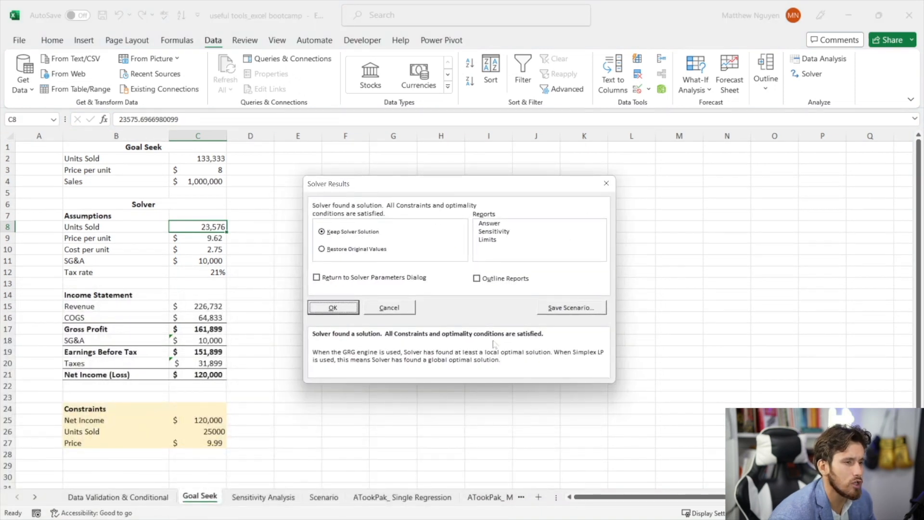
{"action": "left_click", "coordinate": [334, 307]}
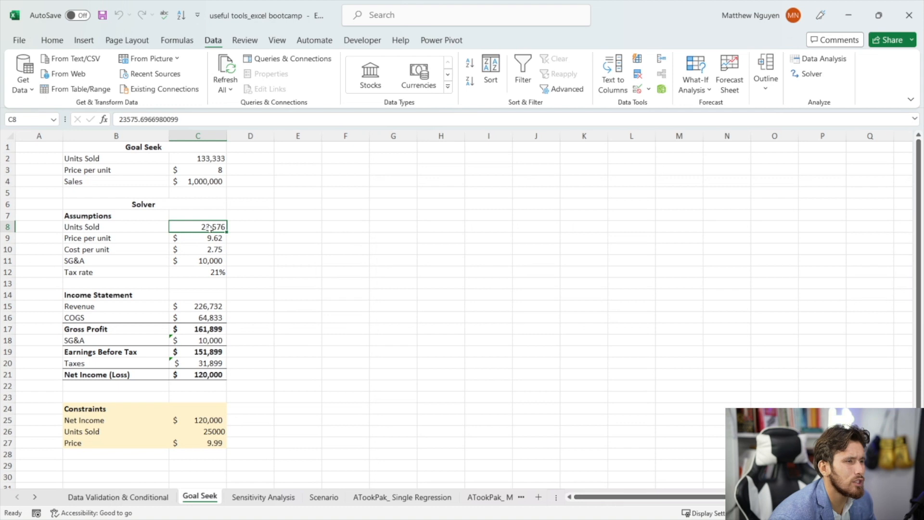
{"action": "left_click", "coordinate": [215, 374]}
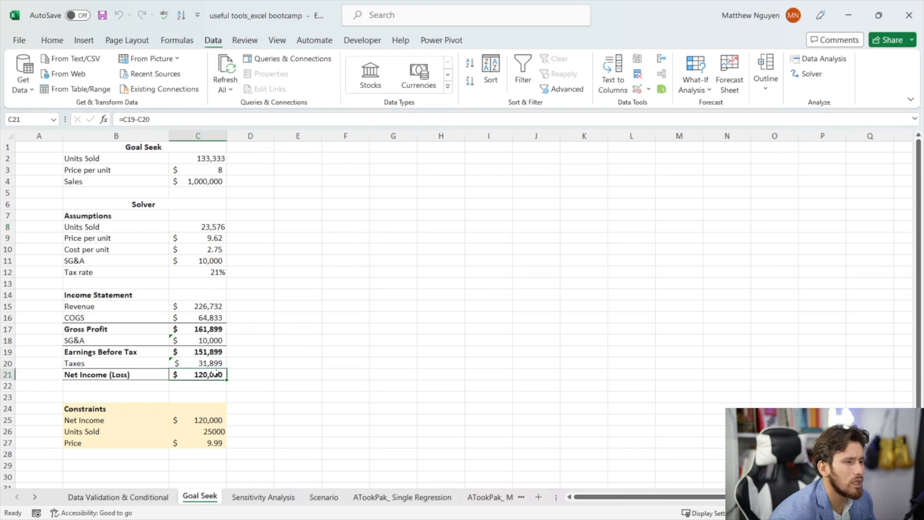
Check the solved Units Sold value in C8 and Price per unit value in C9
{"action": "left_click", "coordinate": [205, 228]}
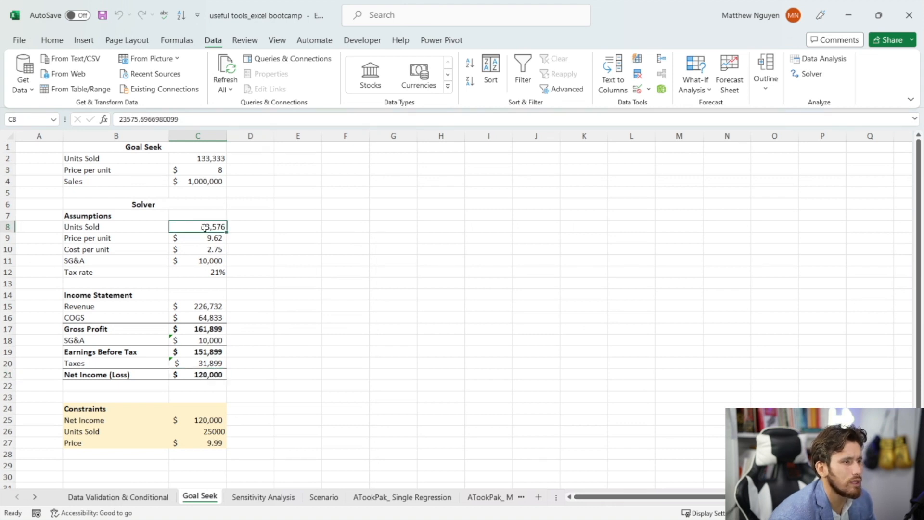
{"action": "left_click", "coordinate": [200, 240]}
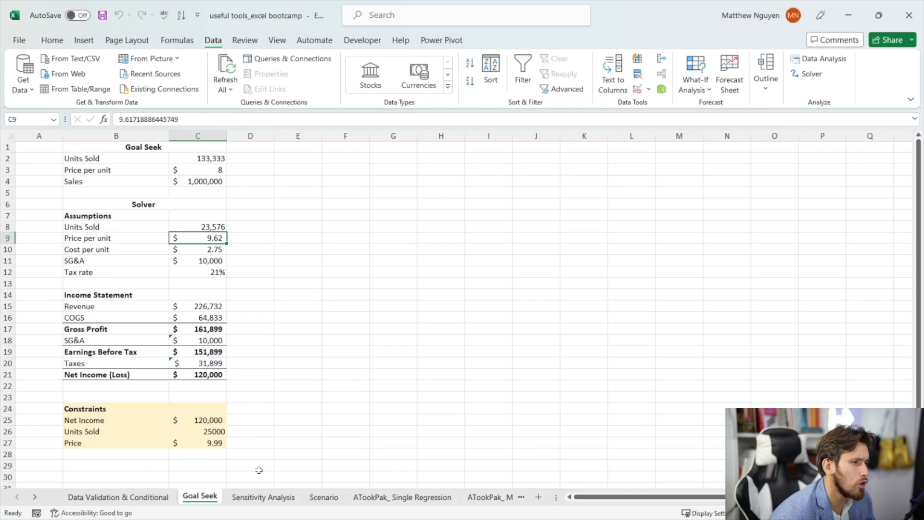
Open the Sensitivity Analysis sheet and examine the existing data table with its quantity sold and price per unit headings
{"action": "left_click", "coordinate": [263, 497]}
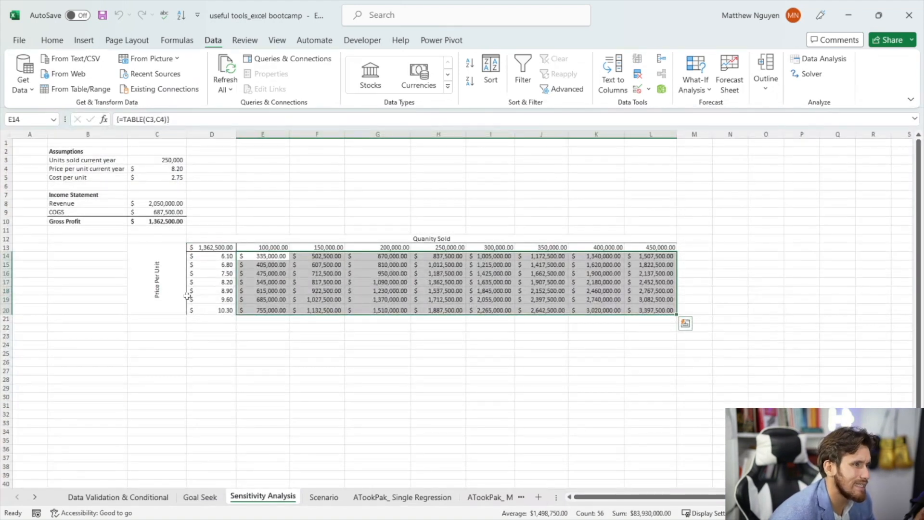
{"action": "left_click_drag", "start_coordinate": [159, 240], "coordinate": [439, 263]}
{"action": "left_click", "coordinate": [432, 241]}
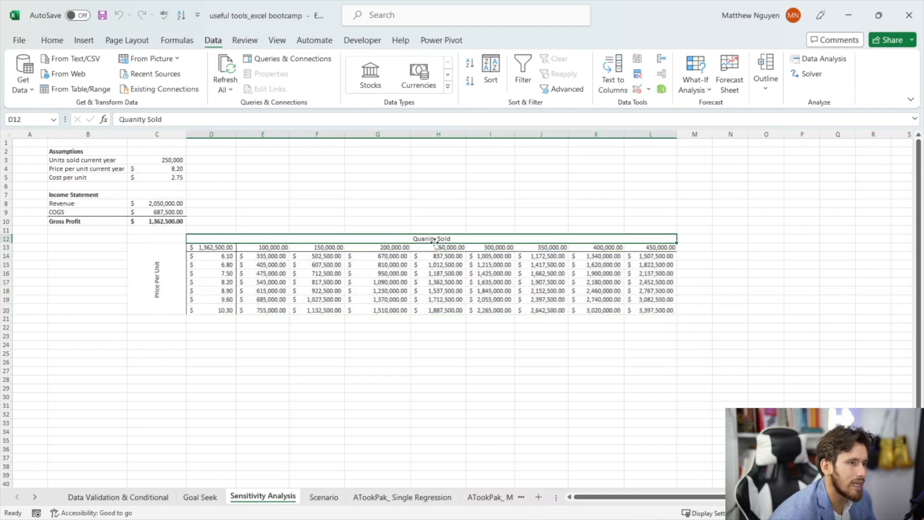
{"action": "left_click", "coordinate": [181, 284]}
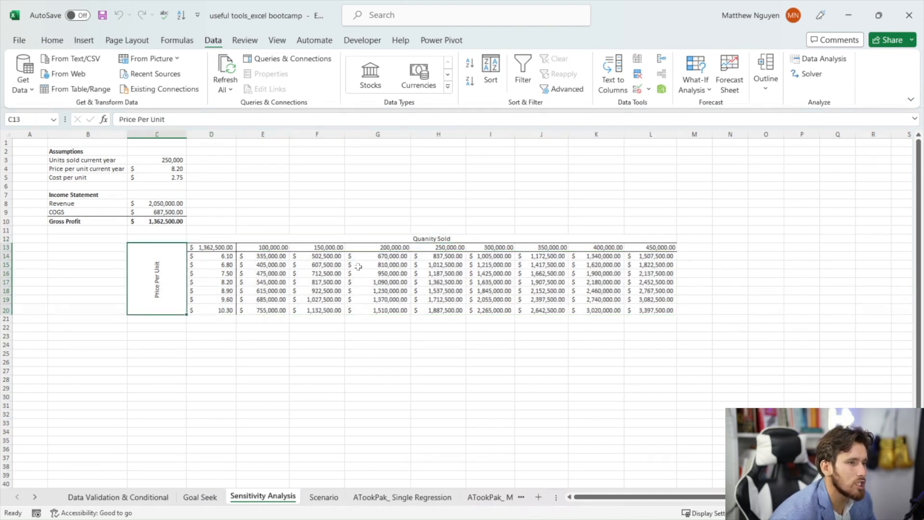
{"action": "left_click_drag", "start_coordinate": [234, 248], "coordinate": [635, 310]}
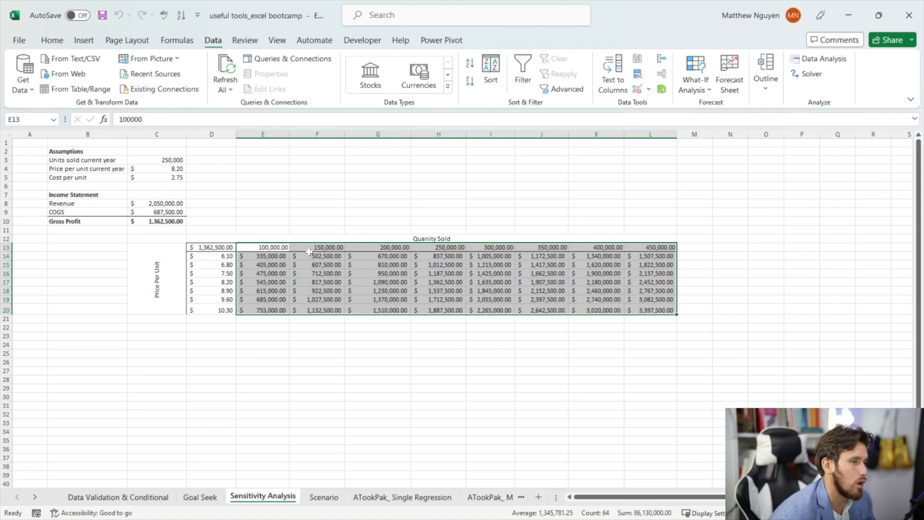
Clear the contents of the whole sensitivity table in D13:L20, keeping its headings and borders
{"action": "left_click_drag", "start_coordinate": [196, 248], "coordinate": [674, 312]}
{"action": "right_click", "coordinate": [633, 292]}
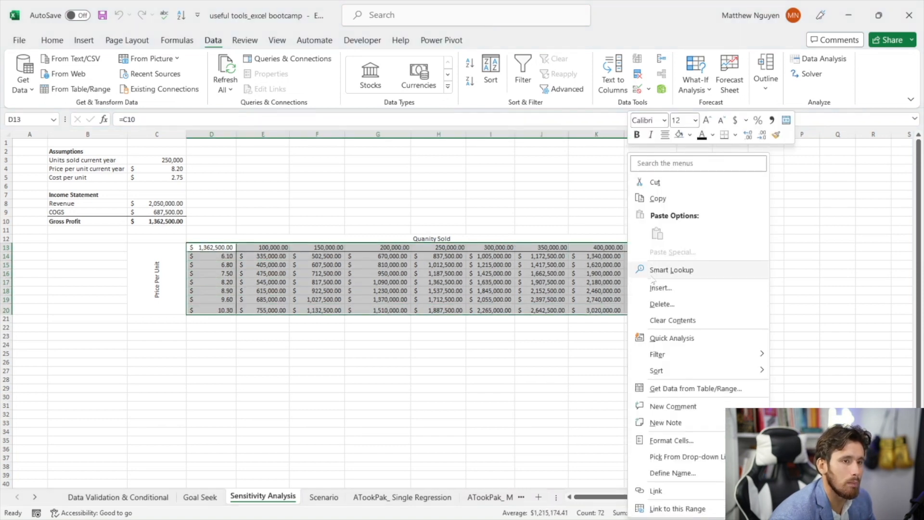
{"action": "left_click", "coordinate": [673, 320]}
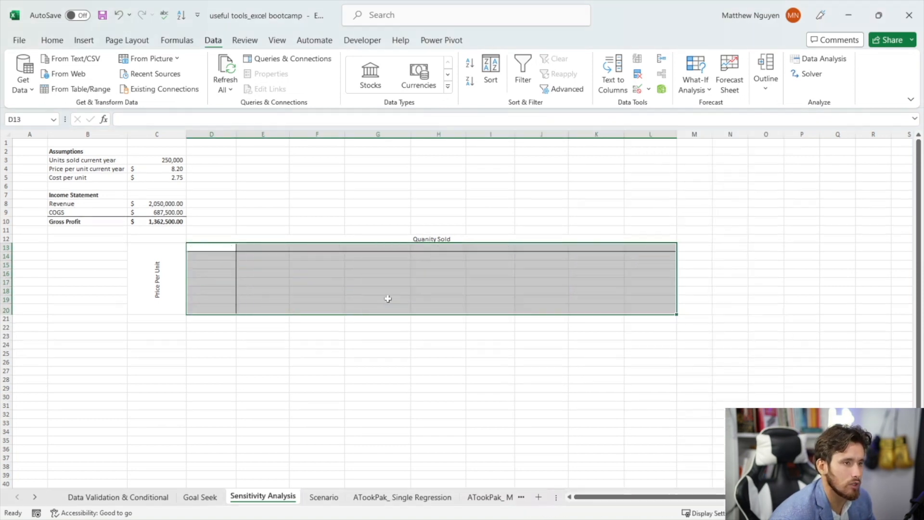
Review the assumptions, the income statement rows and the empty corner cell D13 of the sensitivity table
{"action": "left_click", "coordinate": [225, 250]}
{"action": "left_click_drag", "start_coordinate": [110, 160], "coordinate": [157, 180]}
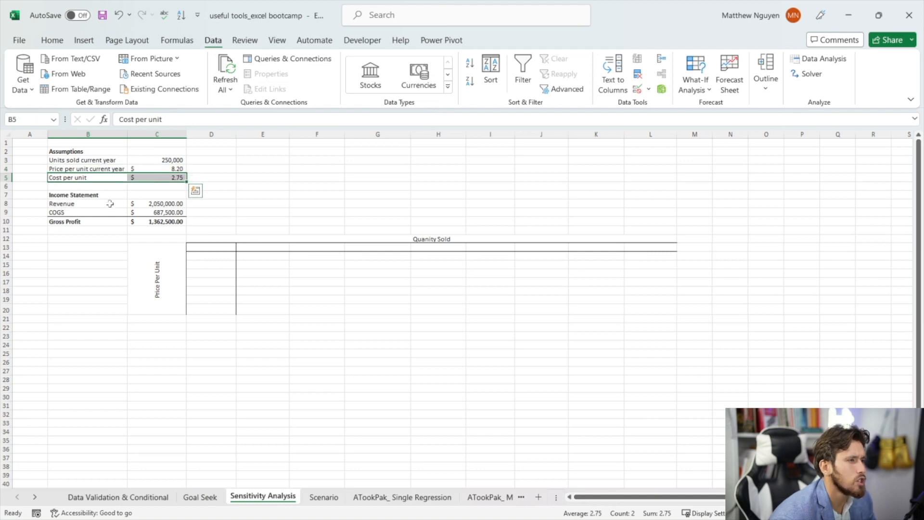
{"action": "left_click", "coordinate": [110, 204]}
{"action": "left_click_drag", "start_coordinate": [111, 214], "coordinate": [147, 222]}
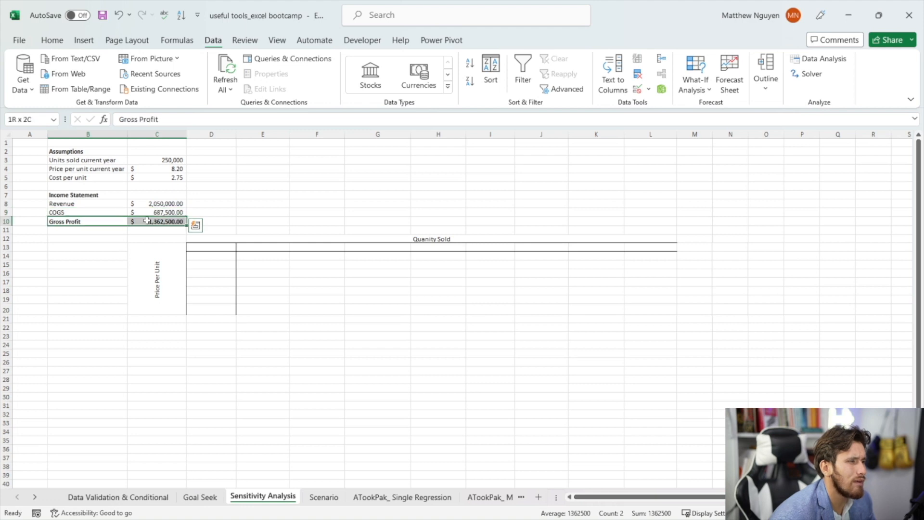
{"action": "left_click", "coordinate": [222, 282]}
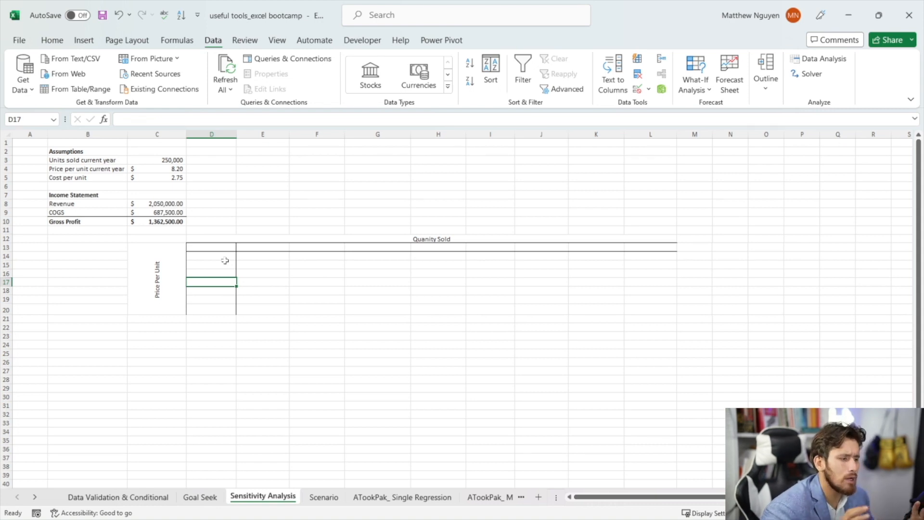
{"action": "left_click", "coordinate": [219, 246]}
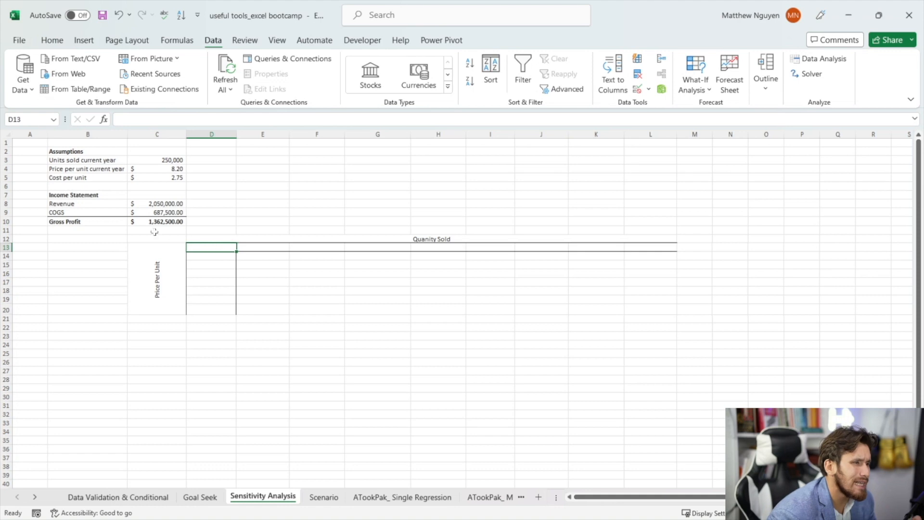
Add a "Minimum Gross Profit" row below Gross Profit in row 11 with the value 1,200,000 in C11
{"action": "left_click", "coordinate": [116, 228]}
{"action": "type", "text": "Min"}
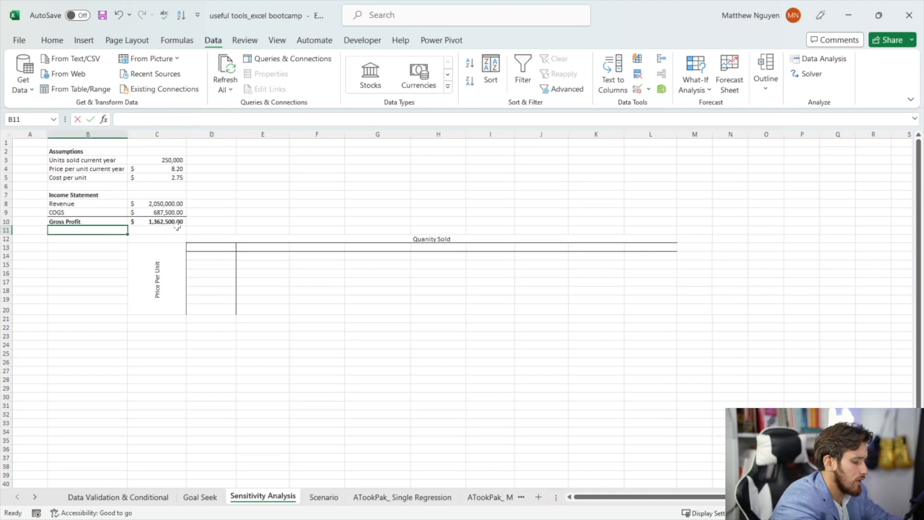
{"action": "type", "text": "imum Gross Profit"}
{"action": "key", "text": "Tab"}
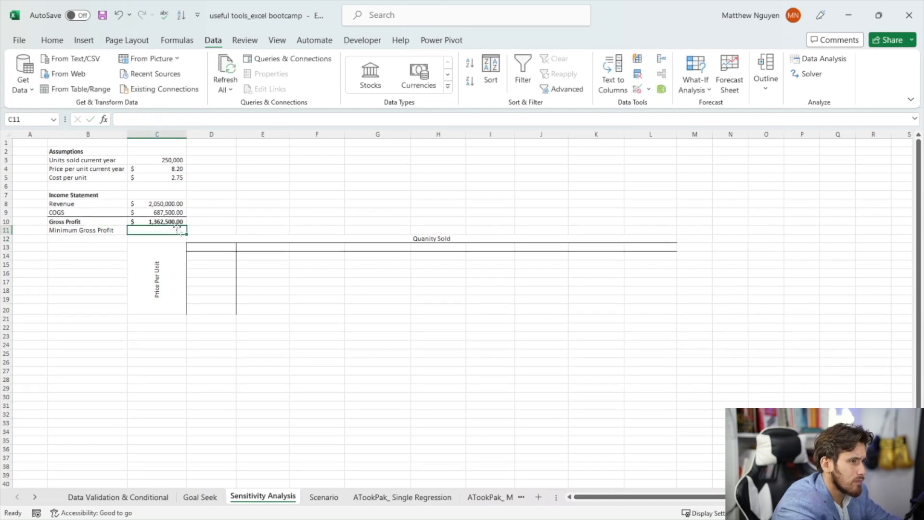
{"action": "type", "text": "1,2"}
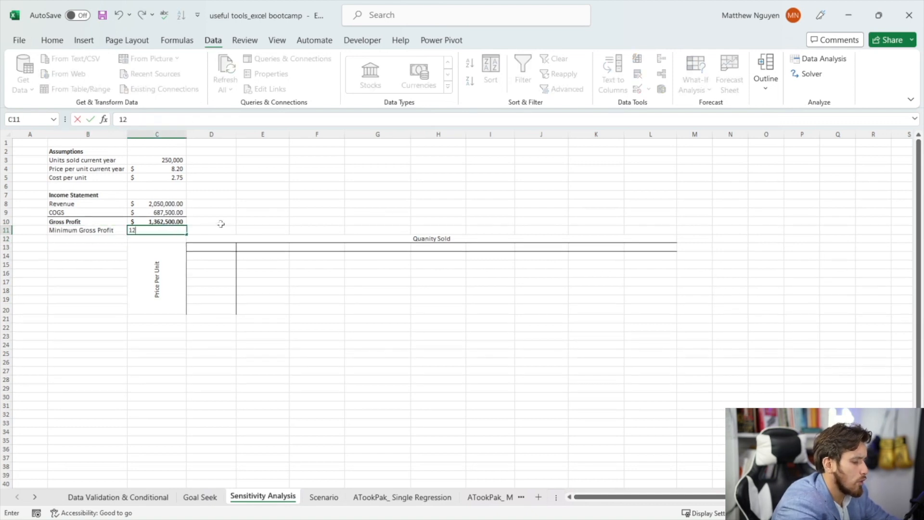
{"action": "type", "text": "00,000"}
{"action": "key", "text": "Return"}
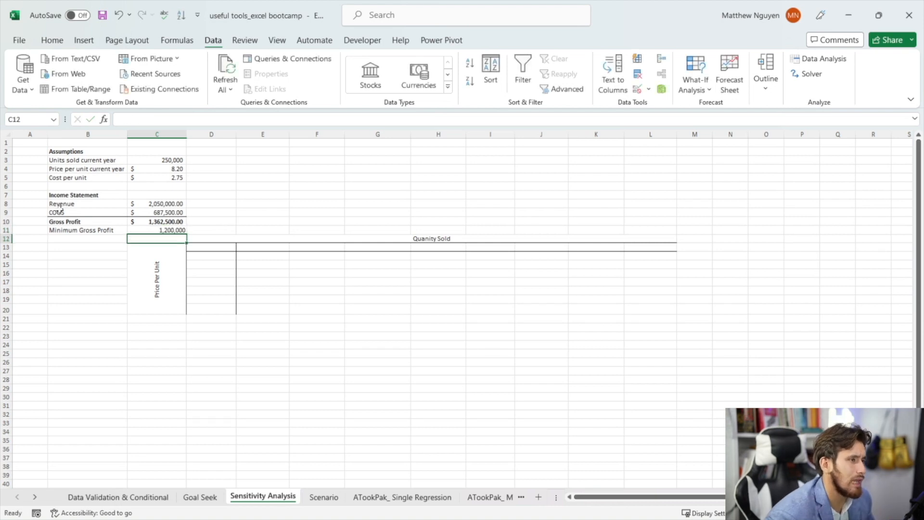
Make the Minimum Gross Profit row B11:C11 bold and give it a light gold fill
{"action": "left_click_drag", "start_coordinate": [81, 231], "coordinate": [129, 233]}
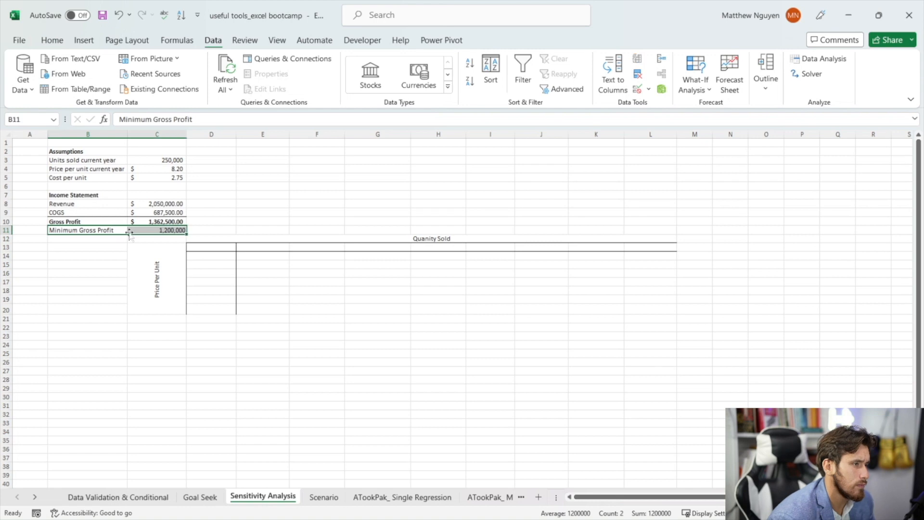
{"action": "key", "text": "ctrl+b"}
{"action": "left_click", "coordinate": [52, 40]}
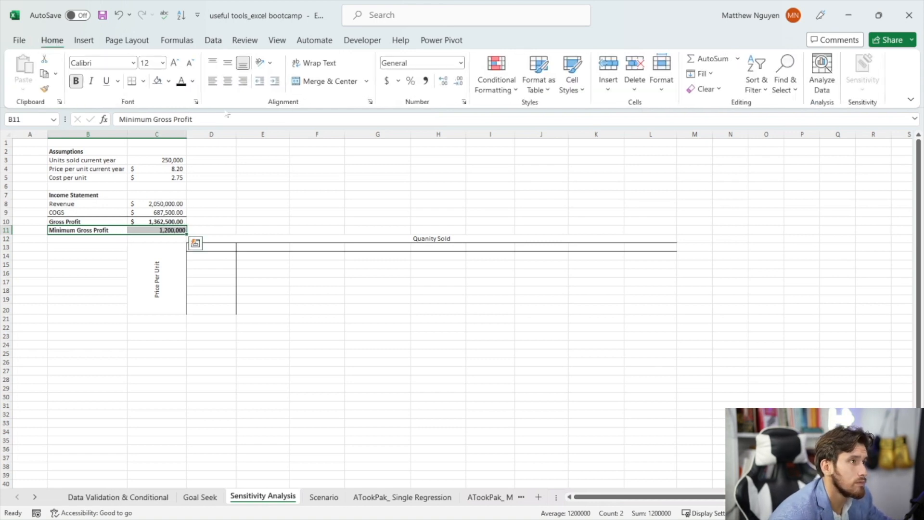
{"action": "left_click", "coordinate": [169, 81]}
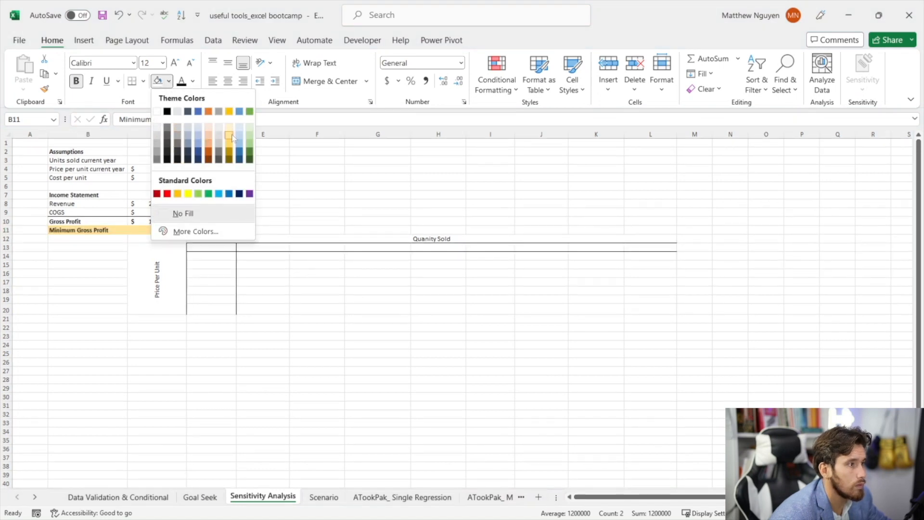
{"action": "left_click", "coordinate": [232, 138]}
Link the sensitivity table's corner cell D13 to the Gross Profit in C10
{"action": "left_click", "coordinate": [230, 258]}
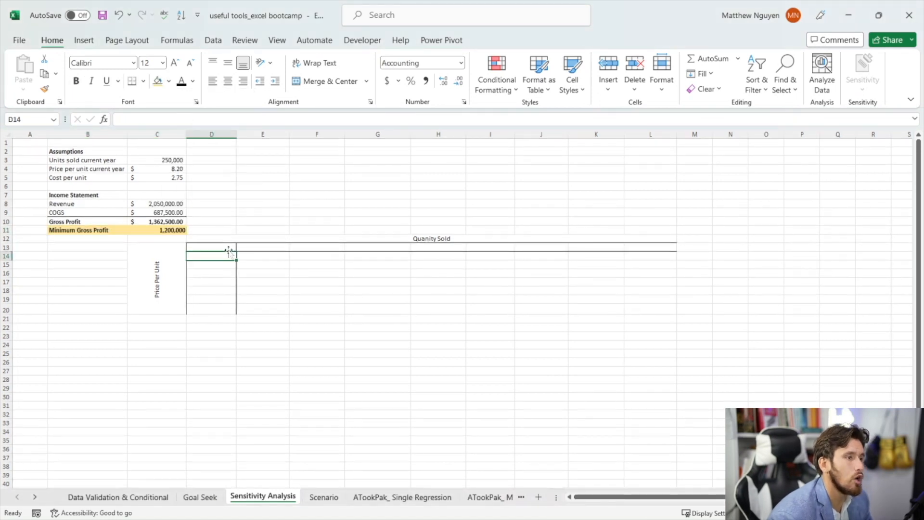
{"action": "left_click", "coordinate": [229, 249]}
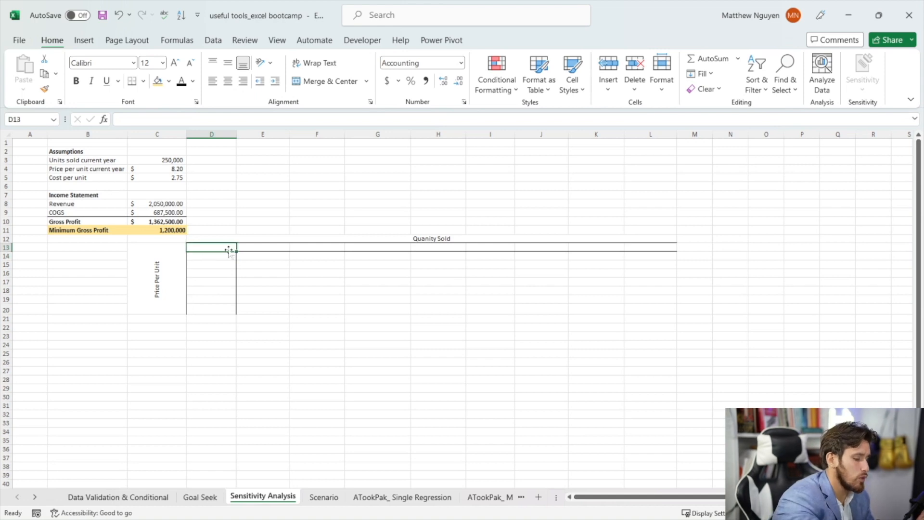
{"action": "type", "text": "="}
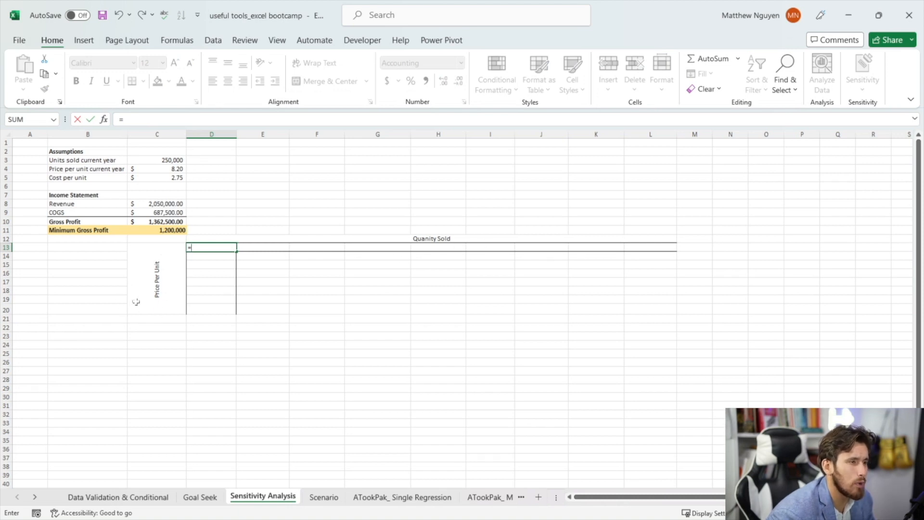
{"action": "left_click", "coordinate": [178, 221]}
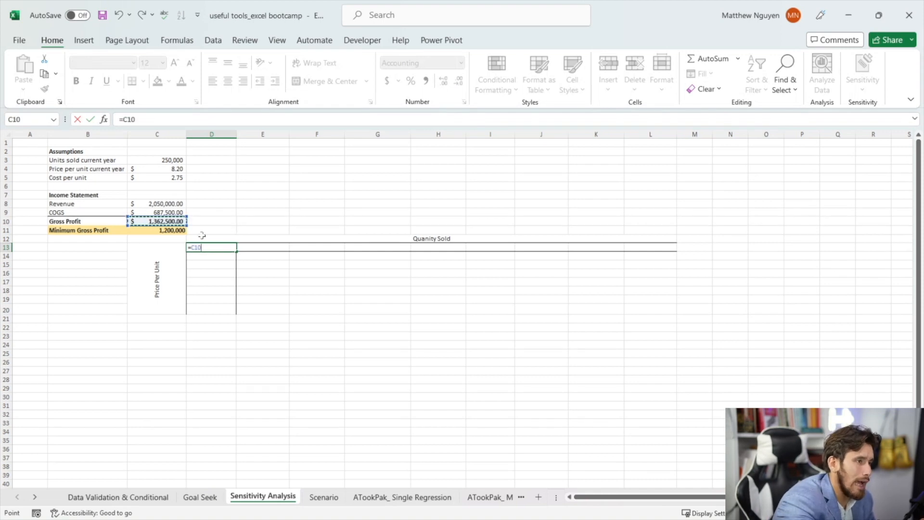
{"action": "key", "text": "Return"}
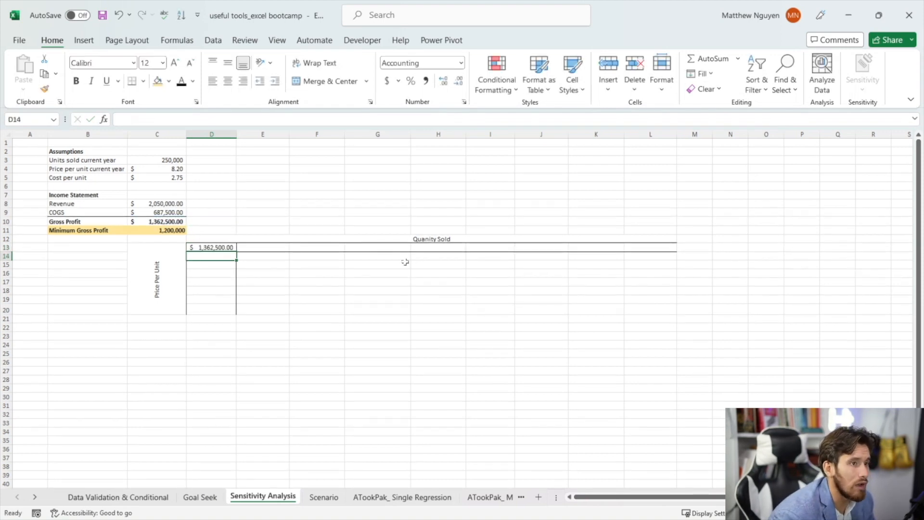
Link H13 in the quantity sold row to the current year's units sold in C3
{"action": "left_click", "coordinate": [431, 246]}
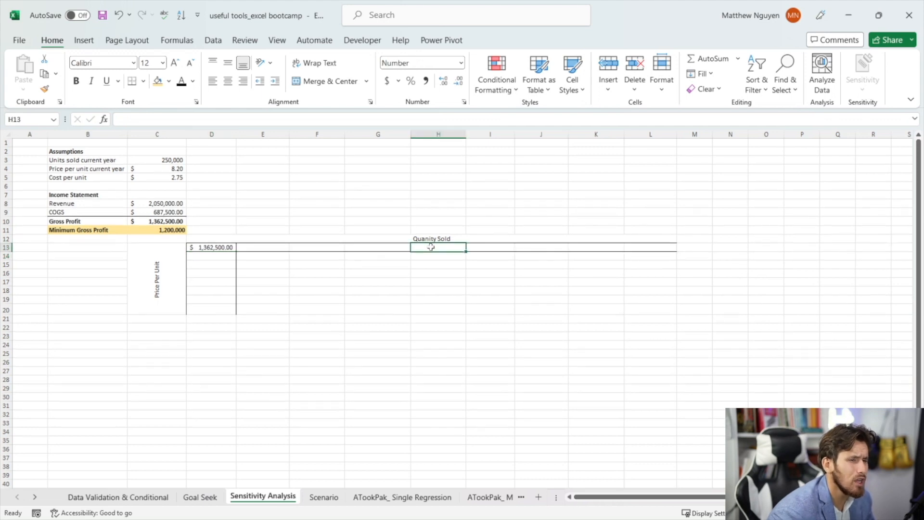
{"action": "type", "text": "="}
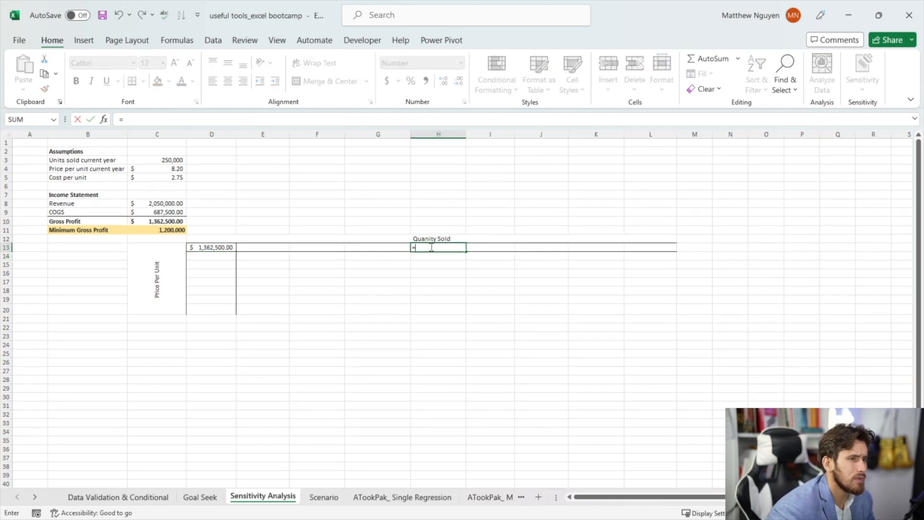
{"action": "left_click", "coordinate": [171, 160]}
{"action": "key", "text": "Return"}
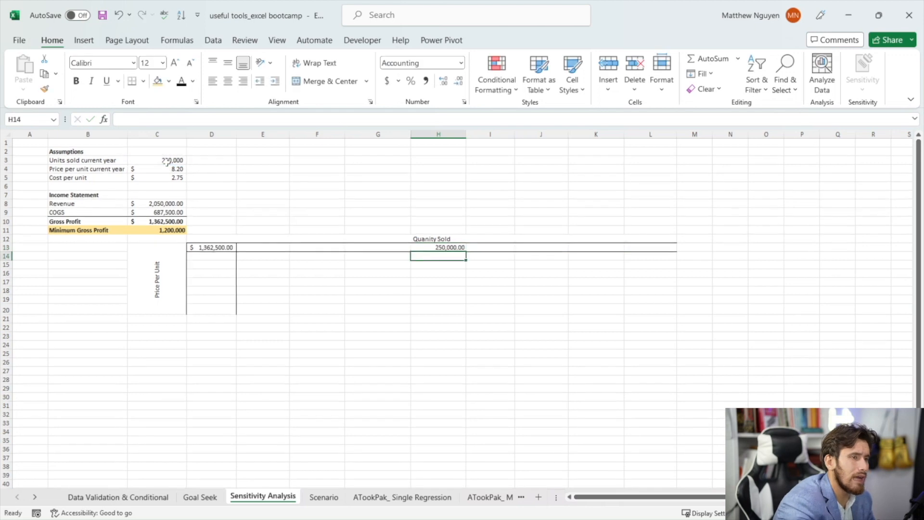
Link D17 in the price per unit column to the current year's price per unit in C4
{"action": "left_click", "coordinate": [226, 282]}
{"action": "type", "text": "="}
{"action": "left_click", "coordinate": [170, 168]}
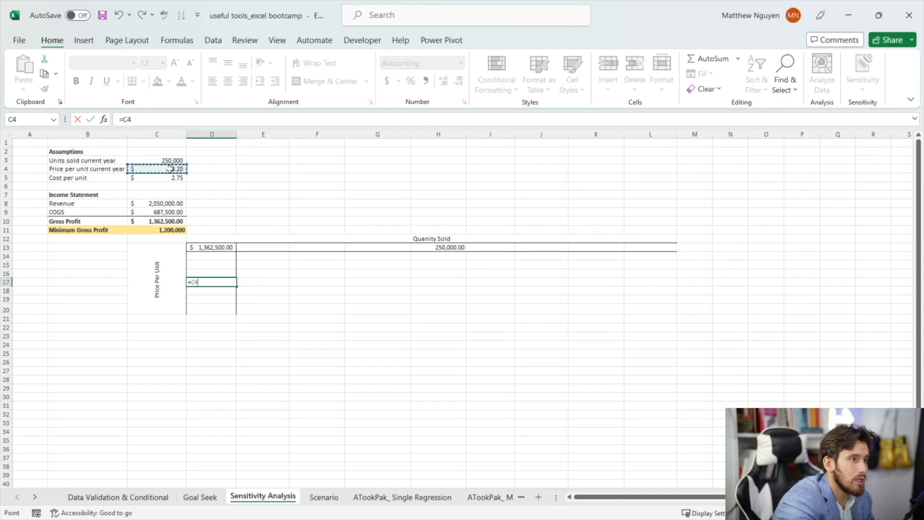
{"action": "key", "text": "Return"}
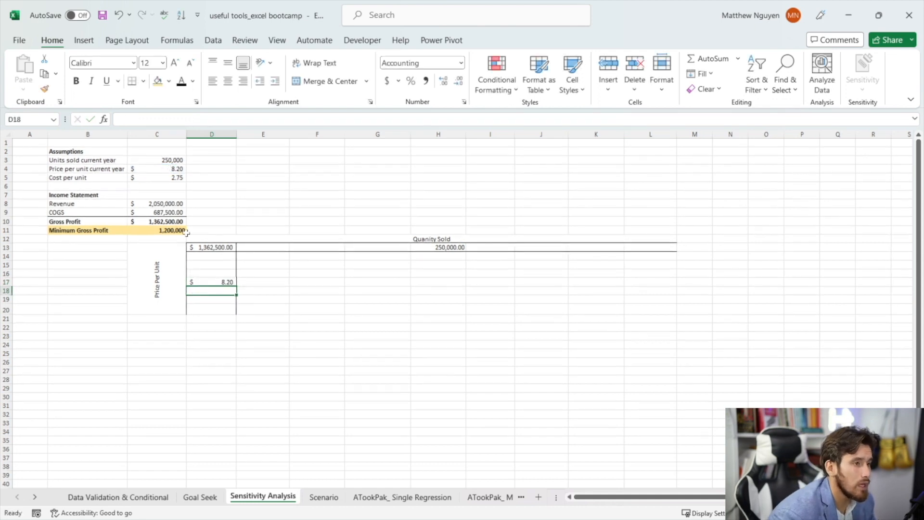
Enter a price per unit of 7.7 in D16, directly above the linked current price
{"action": "left_click", "coordinate": [215, 273]}
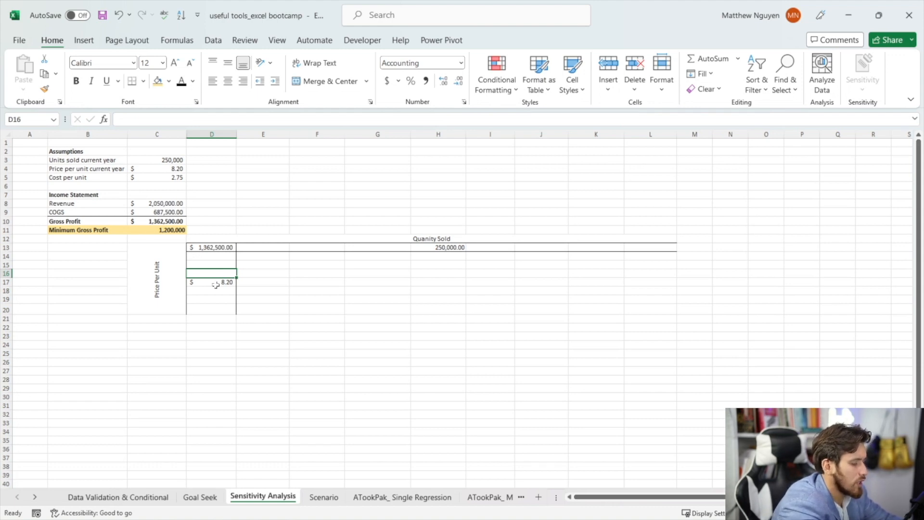
{"action": "type", "text": "7.7"}
{"action": "key", "text": "Return"}
Enter a formula in D15 that subtracts 0.5 from D16 and fill it up to D14
{"action": "key", "text": "Up"}
{"action": "key", "text": "Up"}
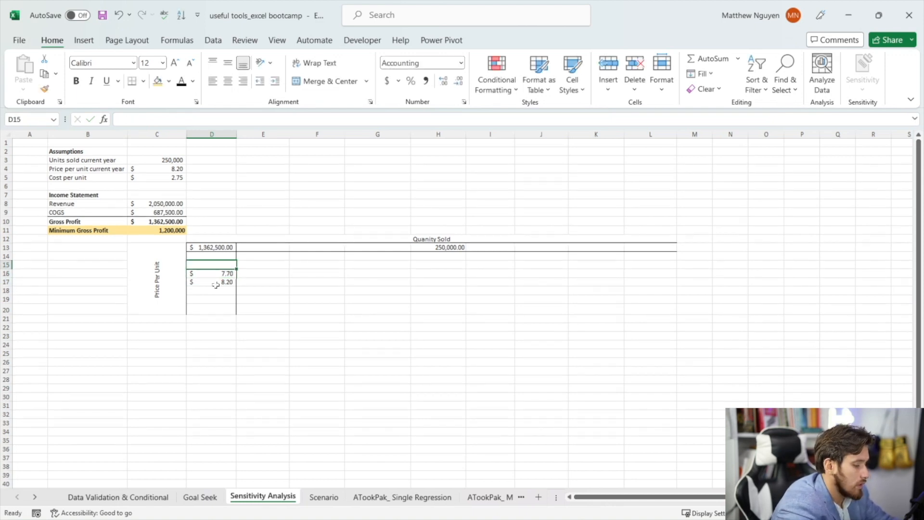
{"action": "type", "text": "="}
{"action": "left_click", "coordinate": [223, 273]}
{"action": "type", "text": "-.5"}
{"action": "key", "text": "Return"}
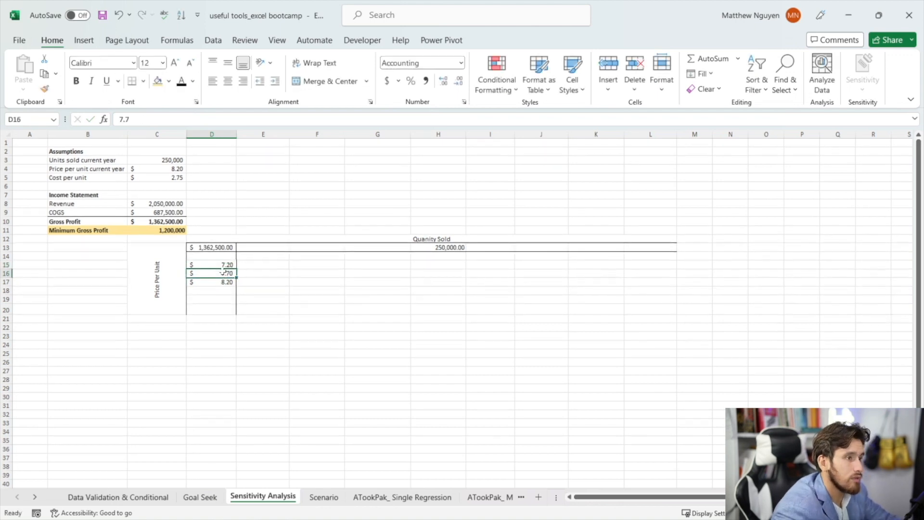
{"action": "left_click", "coordinate": [214, 259]}
{"action": "left_click", "coordinate": [233, 265]}
{"action": "left_click_drag", "start_coordinate": [236, 269], "coordinate": [235, 256]}
{"action": "key", "text": "ctrl+z"}
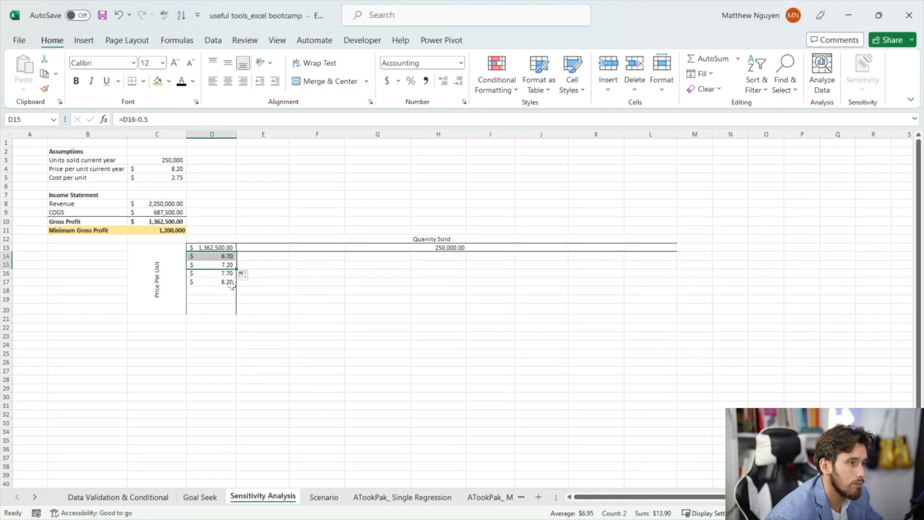
Enter a formula in D18 that adds 0.5 to D17 and fill it down to D20
{"action": "left_click", "coordinate": [230, 282]}
{"action": "key", "text": "Down"}
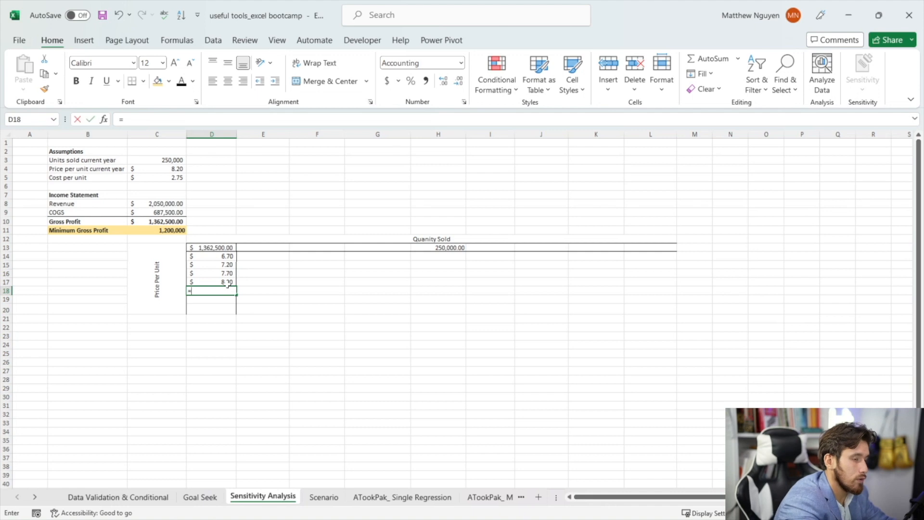
{"action": "type", "text": "=+"}
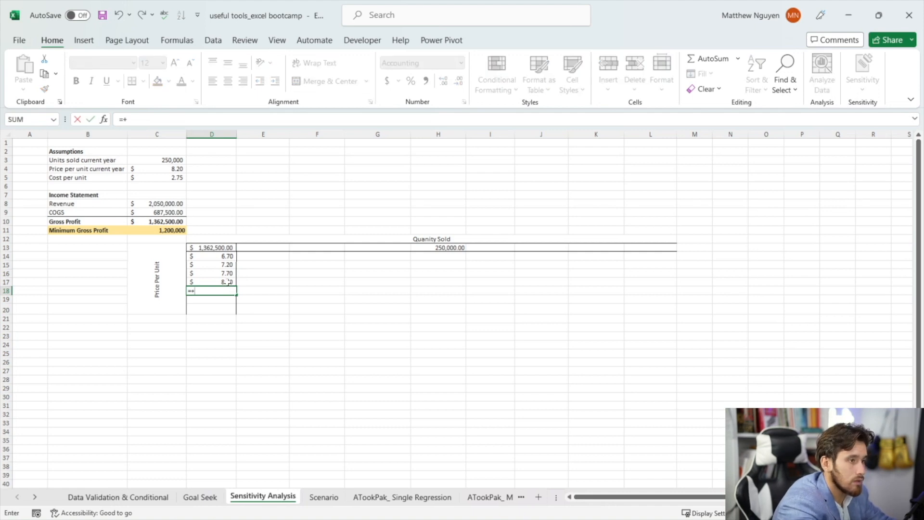
{"action": "left_click", "coordinate": [229, 282]}
{"action": "type", "text": "+"}
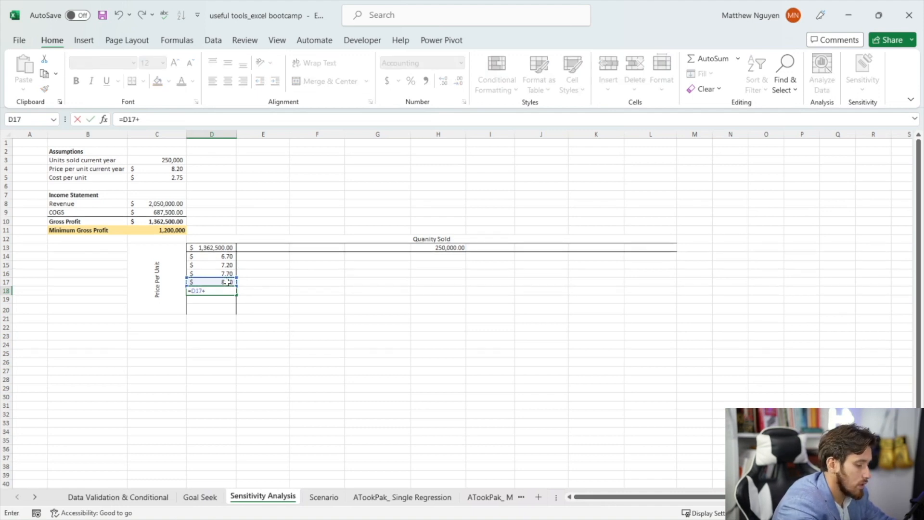
{"action": "key", "text": "Return"}
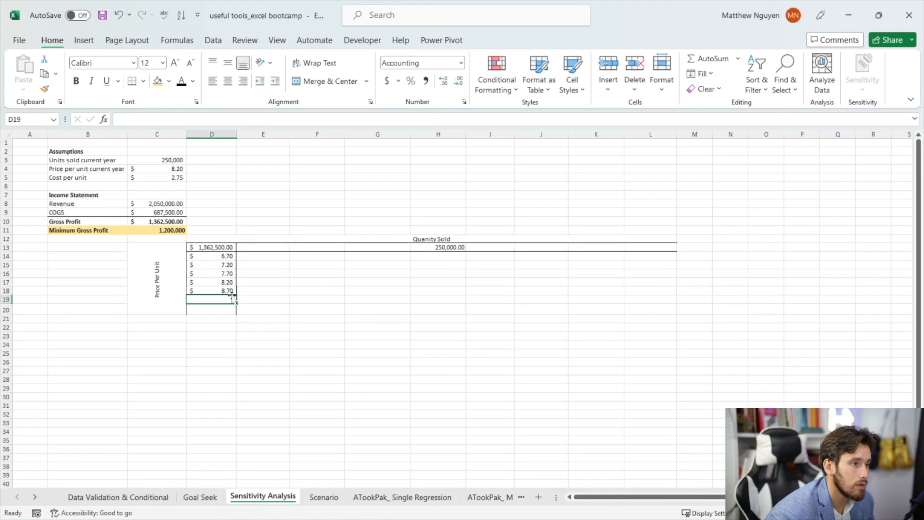
{"action": "left_click", "coordinate": [233, 292]}
{"action": "left_click_drag", "start_coordinate": [235, 295], "coordinate": [235, 312]}
Replace the price per unit formulas in D14:D20 with their values by copying and pasting values in place
{"action": "left_click_drag", "start_coordinate": [229, 257], "coordinate": [234, 313]}
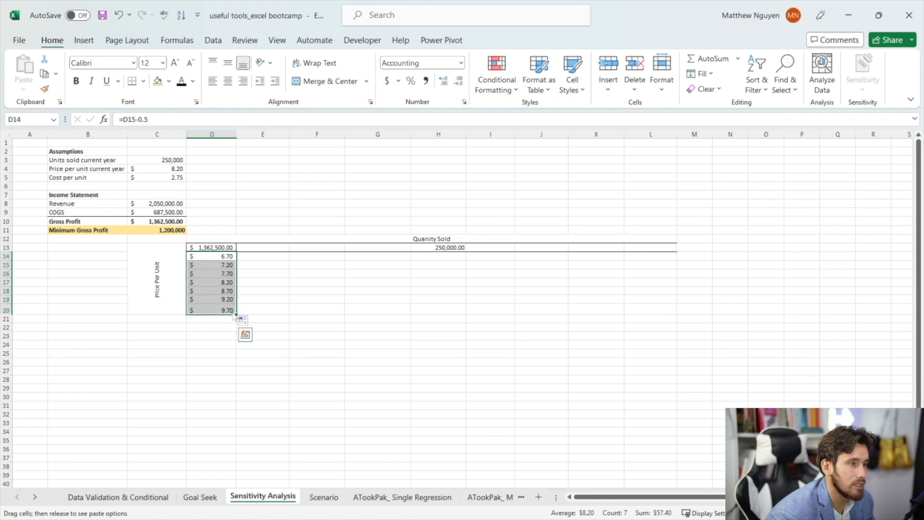
{"action": "right_click", "coordinate": [235, 314]}
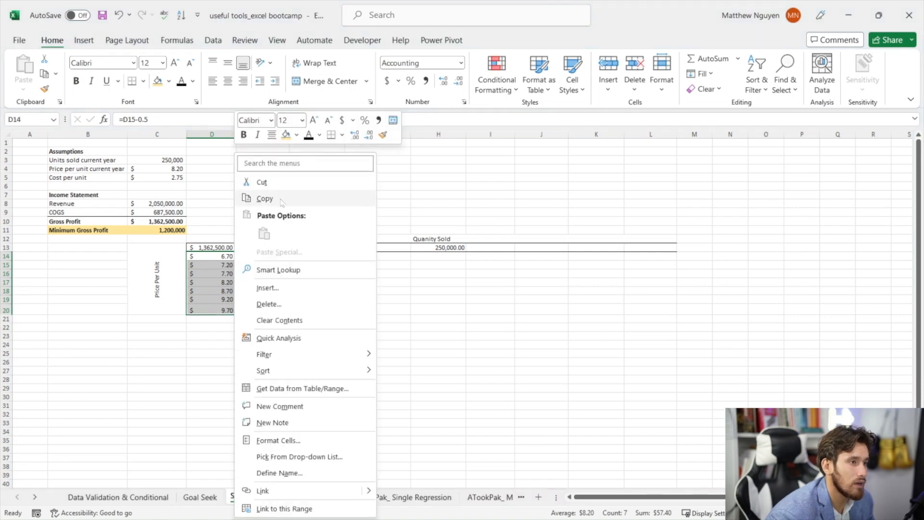
{"action": "left_click", "coordinate": [280, 199]}
{"action": "right_click", "coordinate": [230, 255]}
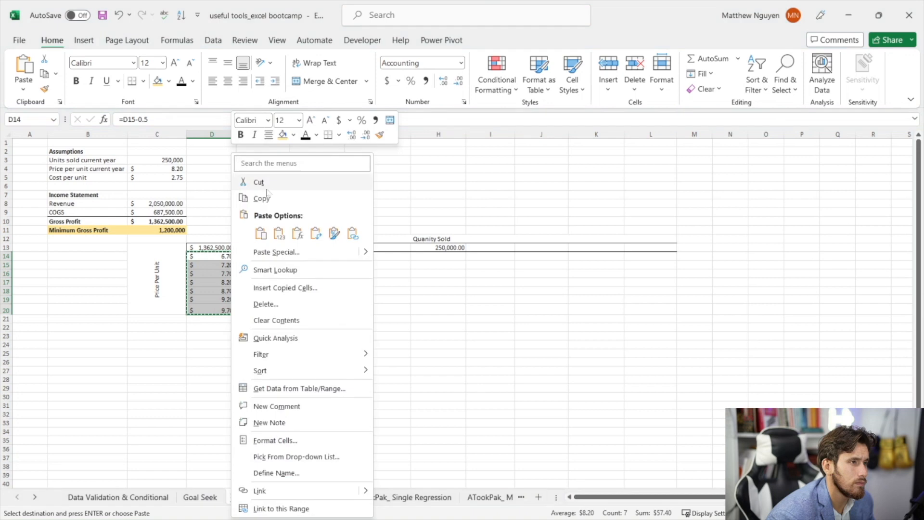
{"action": "left_click", "coordinate": [279, 233]}
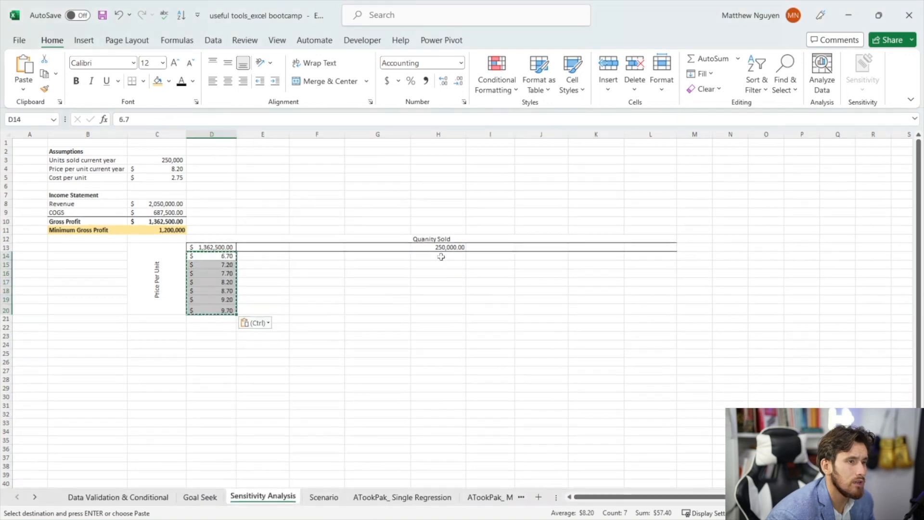
Enter the formula =H13+50000 in I13, accepting the suggested correction, and fill it across to K13
{"action": "left_click", "coordinate": [474, 248]}
{"action": "type", "text": "="}
{"action": "left_click", "coordinate": [458, 247]}
{"action": "type", "text": "+50,000"}
{"action": "key", "text": "Return"}
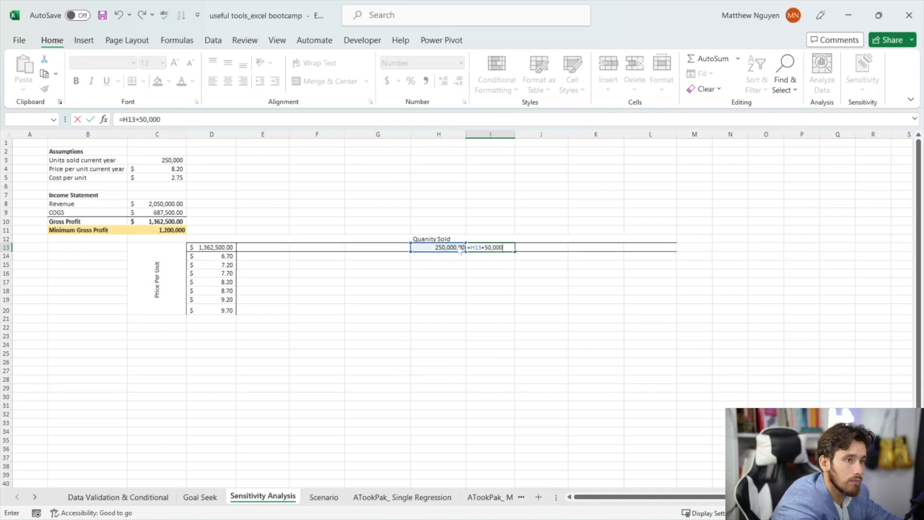
{"action": "left_click", "coordinate": [445, 304]}
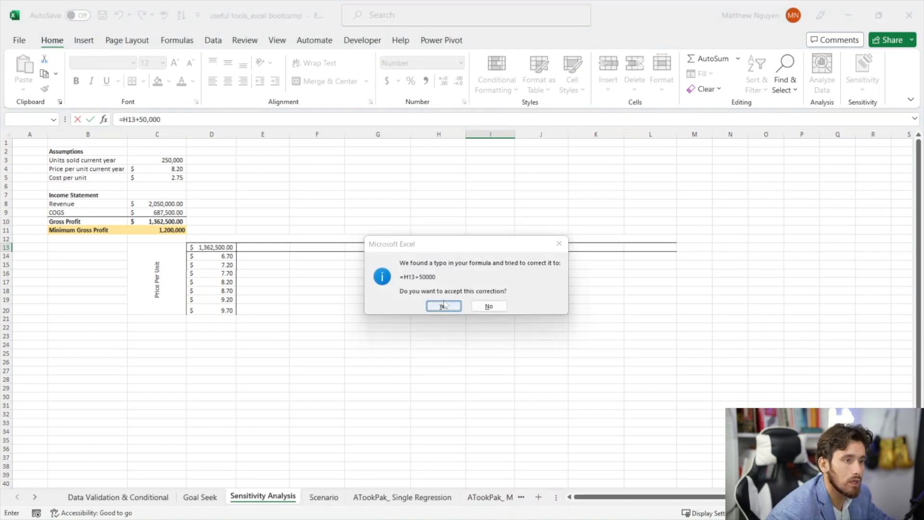
{"action": "left_click", "coordinate": [458, 248]}
{"action": "left_click", "coordinate": [483, 248]}
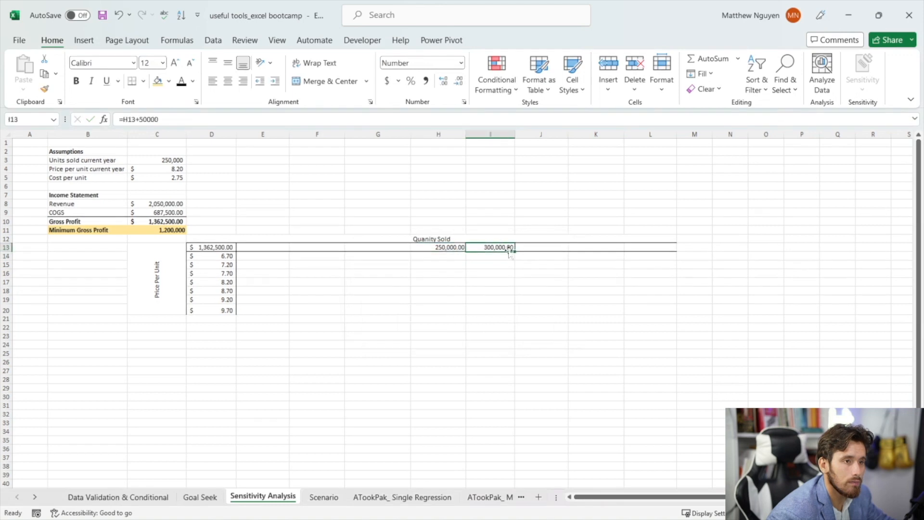
{"action": "left_click_drag", "start_coordinate": [514, 251], "coordinate": [624, 251]}
Enter the formula =H13-50000 in G13 and fill it back through E13
{"action": "left_click", "coordinate": [389, 247]}
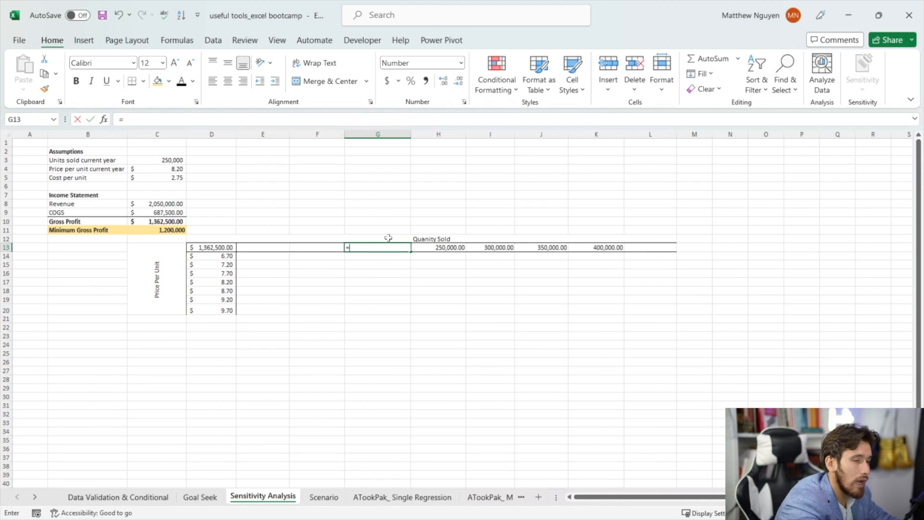
{"action": "type", "text": "="}
{"action": "left_click", "coordinate": [418, 247]}
{"action": "type", "text": "-50000"}
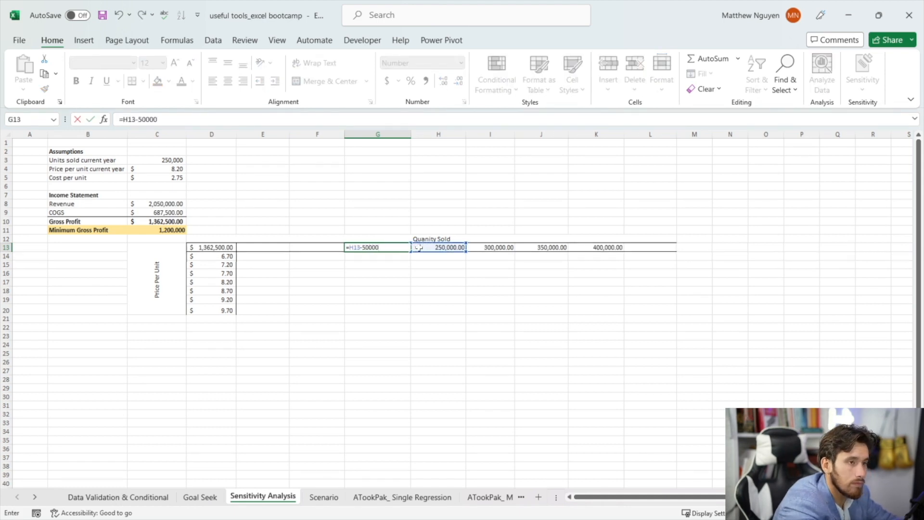
{"action": "key", "text": "Return"}
{"action": "left_click", "coordinate": [404, 248]}
{"action": "left_click_drag", "start_coordinate": [408, 251], "coordinate": [616, 248]}
Extend the quantity formula from K13 to L13 and paste the whole row E13:L13 over itself as values
{"action": "left_click", "coordinate": [617, 249]}
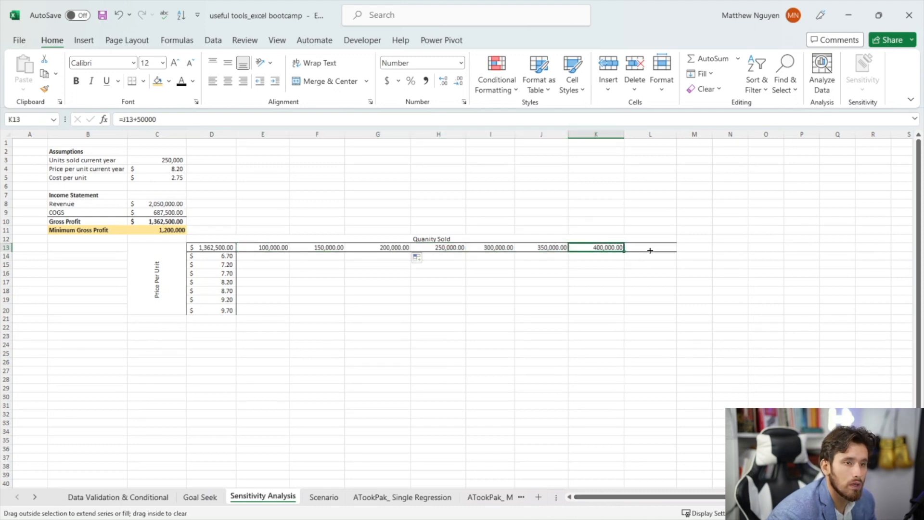
{"action": "left_click_drag", "start_coordinate": [626, 252], "coordinate": [664, 249]}
{"action": "left_click_drag", "start_coordinate": [259, 247], "coordinate": [664, 249]}
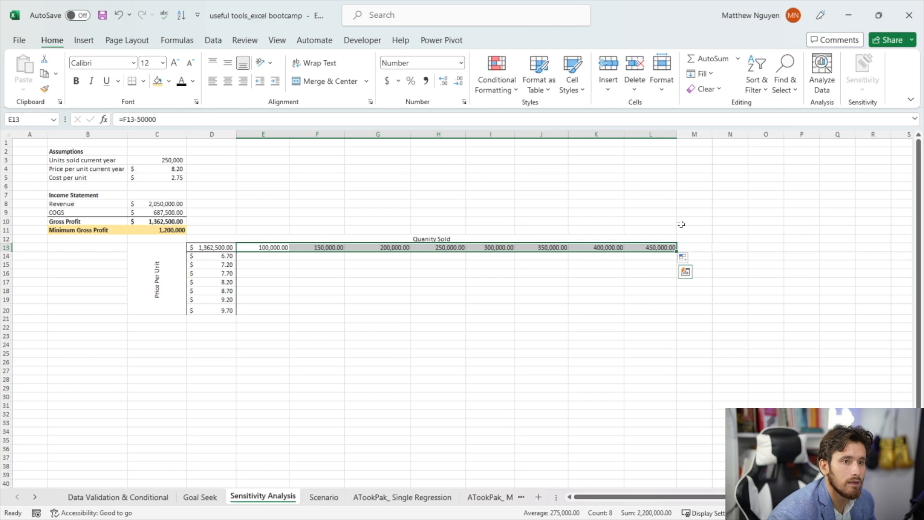
{"action": "right_click", "coordinate": [659, 248]}
{"action": "left_click", "coordinate": [683, 196]}
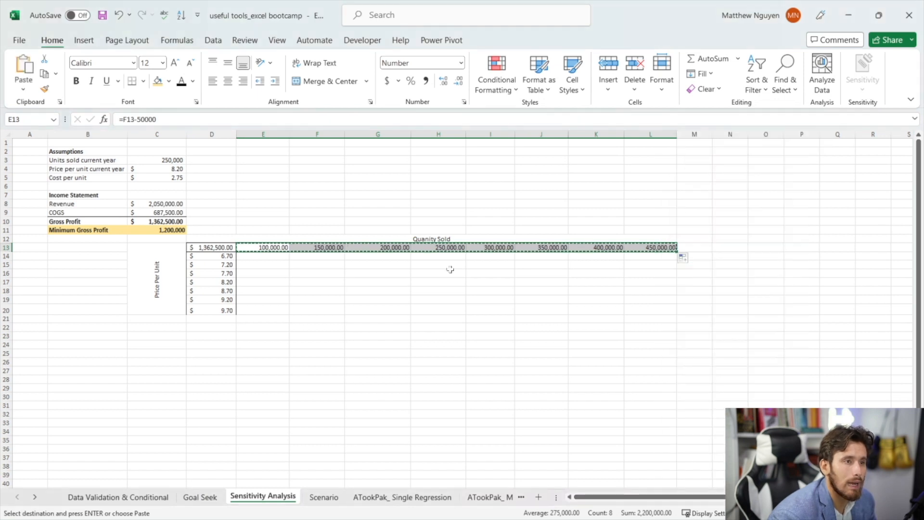
{"action": "right_click", "coordinate": [280, 248]}
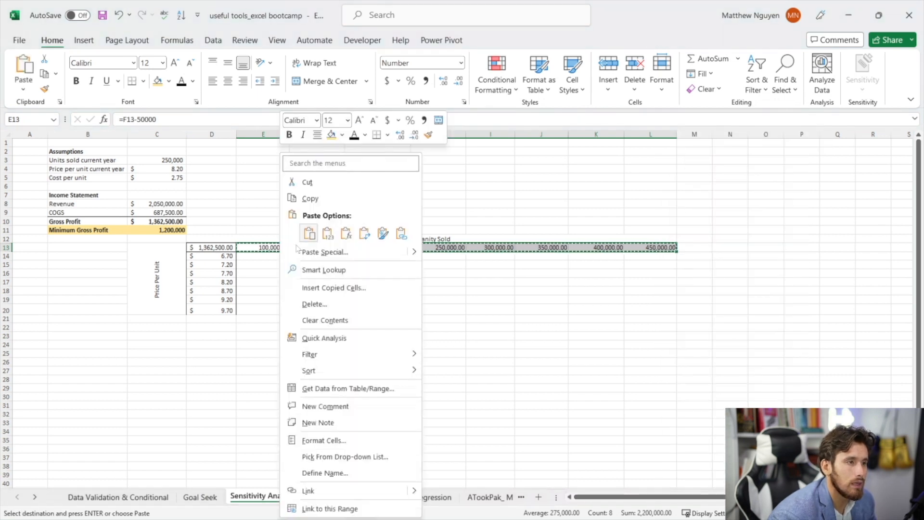
{"action": "left_click", "coordinate": [327, 235]}
{"action": "left_click", "coordinate": [297, 265]}
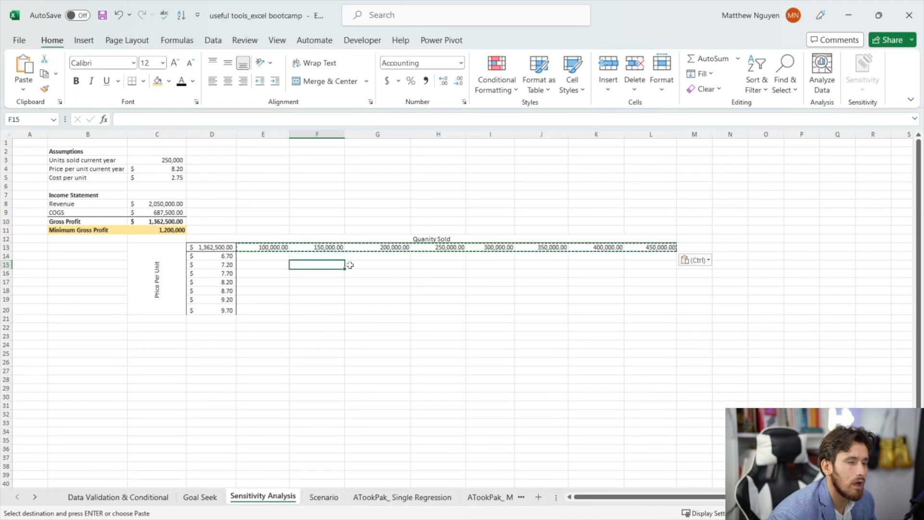
Create a What-If data table over D13:L20 with C3 as the row input cell and C4 as the column input cell
{"action": "left_click_drag", "start_coordinate": [212, 248], "coordinate": [385, 298]}
{"action": "left_click_drag", "start_coordinate": [453, 311], "coordinate": [629, 311]}
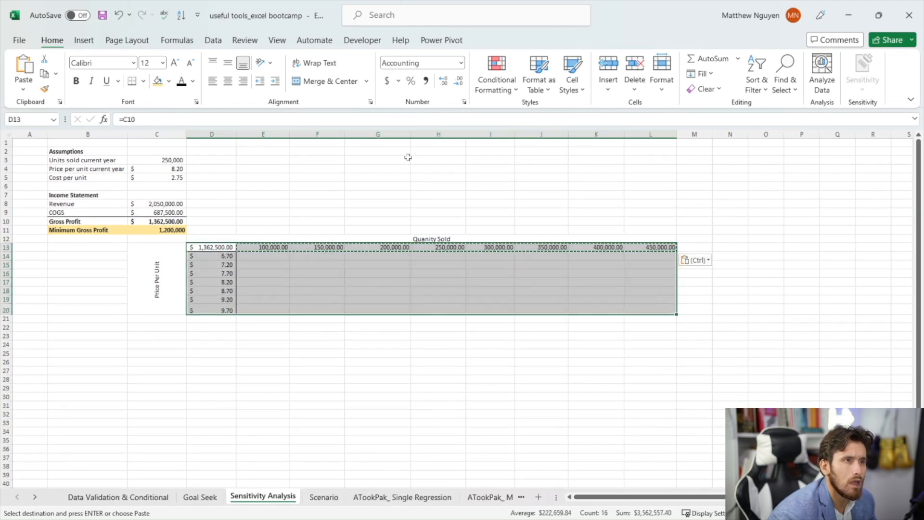
{"action": "left_click", "coordinate": [213, 41]}
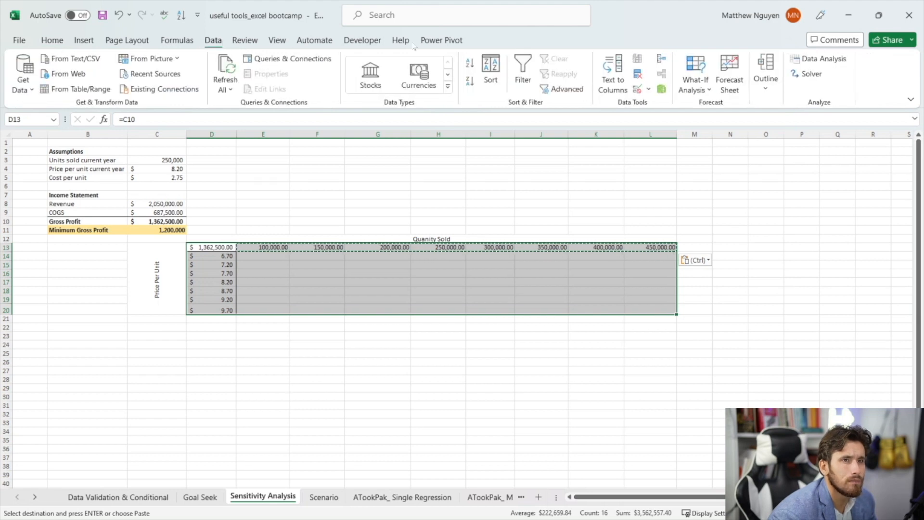
{"action": "left_click", "coordinate": [707, 88]}
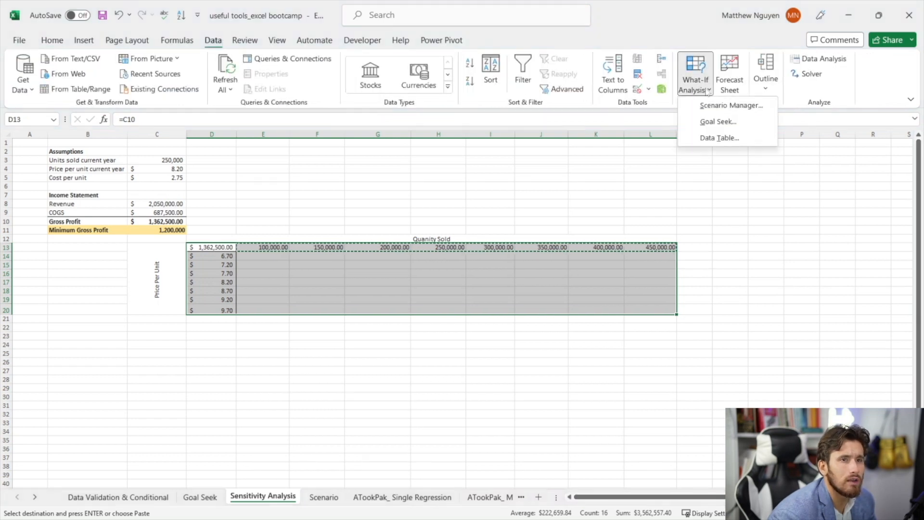
{"action": "left_click", "coordinate": [719, 137]}
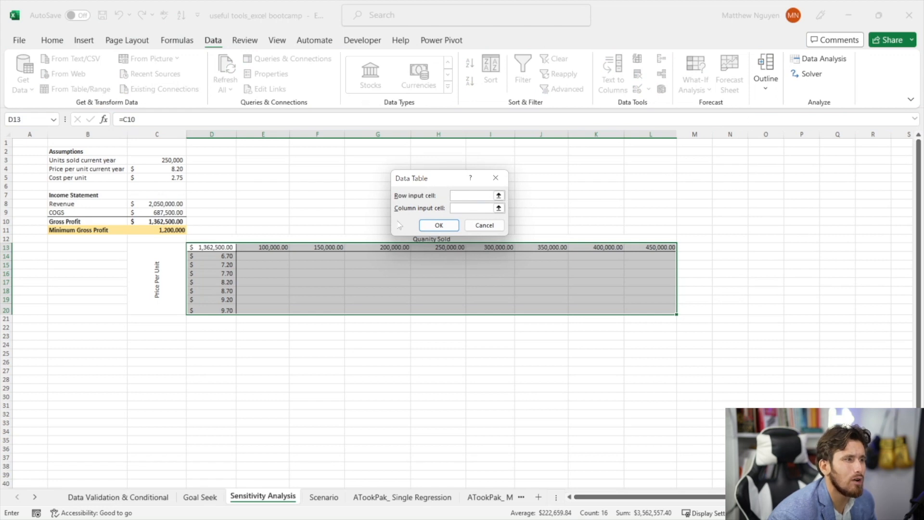
{"action": "left_click", "coordinate": [159, 159]}
{"action": "key", "text": "Tab"}
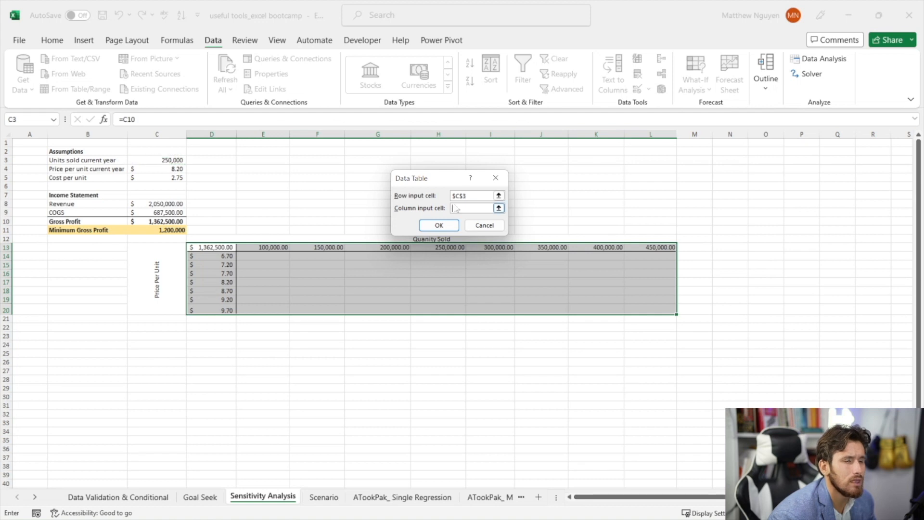
{"action": "left_click", "coordinate": [163, 171]}
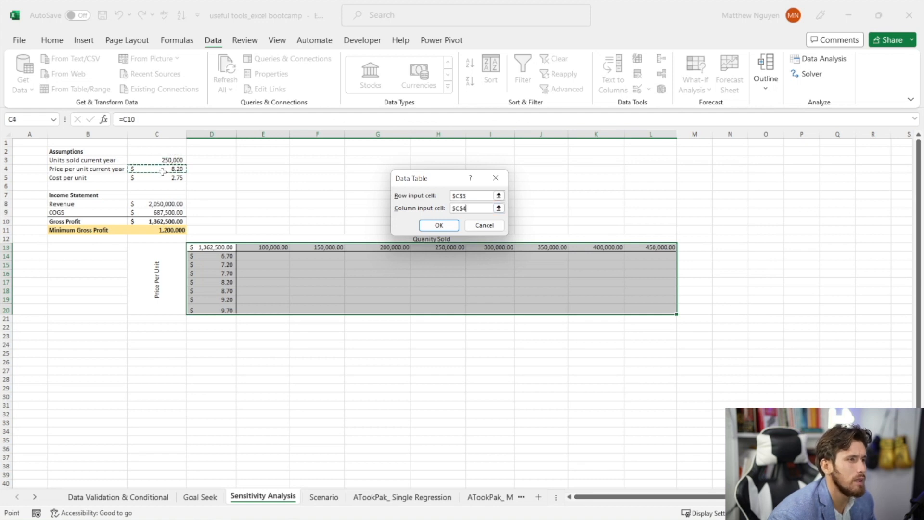
{"action": "left_click", "coordinate": [426, 226]}
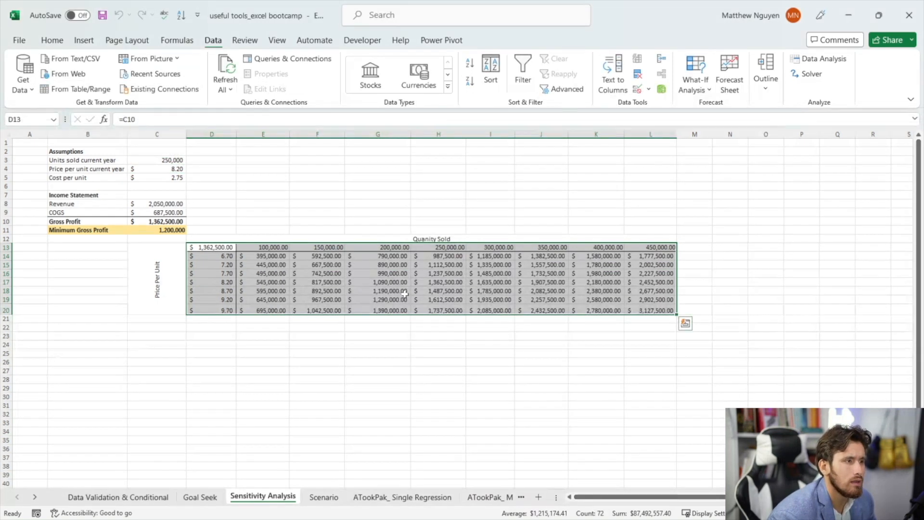
Check the data table result for the current price and quantity against the gross profit and minimum gross profit
{"action": "left_click", "coordinate": [177, 223]}
{"action": "left_click_drag", "start_coordinate": [424, 248], "coordinate": [428, 275]}
{"action": "left_click", "coordinate": [428, 280]}
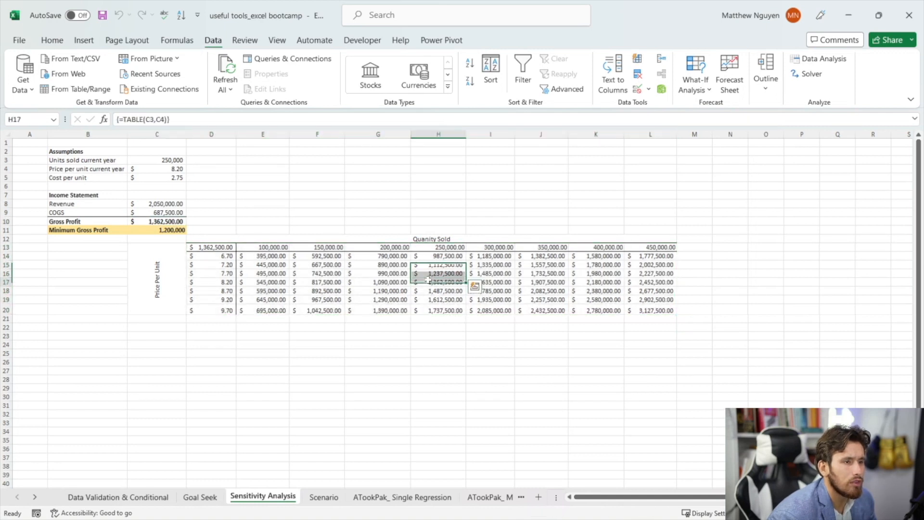
{"action": "left_click", "coordinate": [234, 281]}
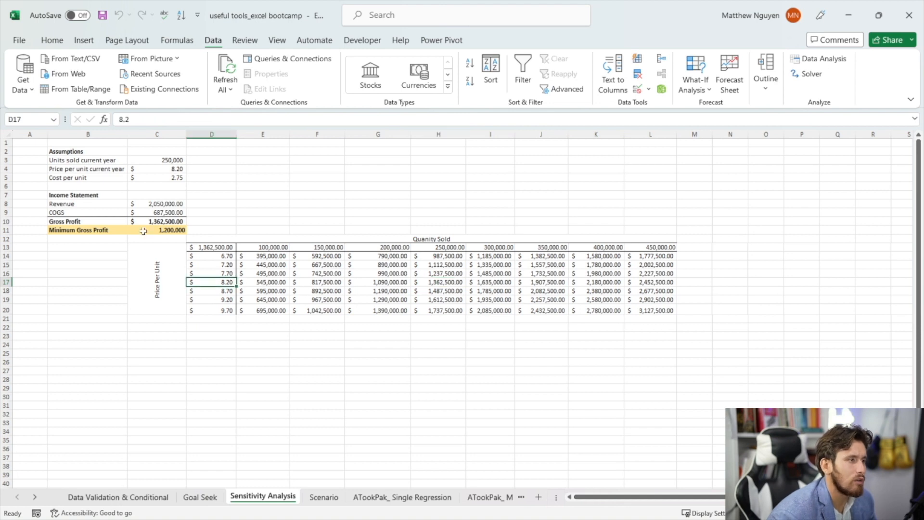
{"action": "left_click_drag", "start_coordinate": [123, 232], "coordinate": [179, 232]}
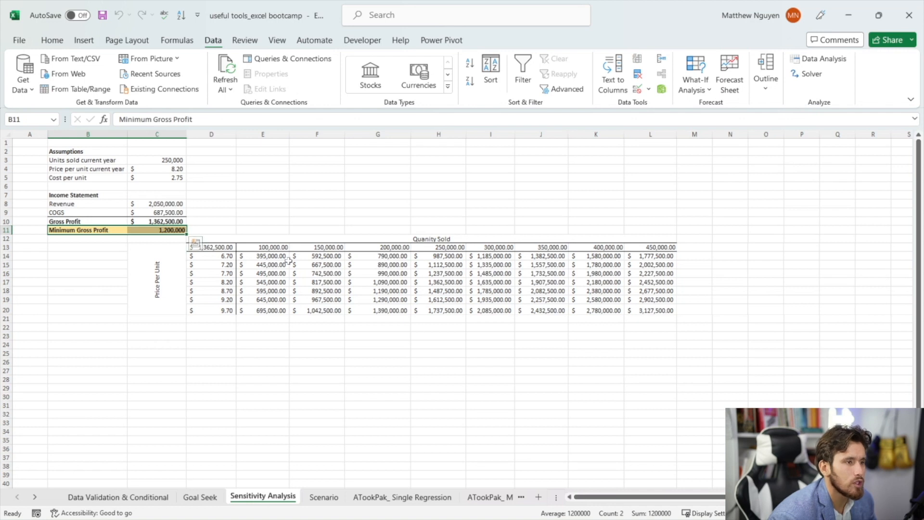
Apply a Greater Than conditional format to E14:L20 that gives values above C11 Green Fill with Dark Green Text
{"action": "left_click_drag", "start_coordinate": [281, 258], "coordinate": [647, 310]}
{"action": "left_click", "coordinate": [52, 40]}
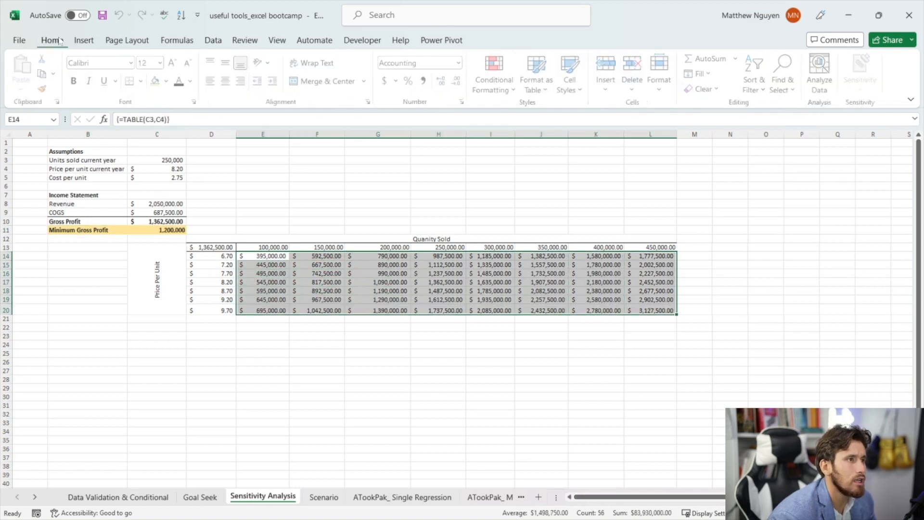
{"action": "left_click", "coordinate": [496, 82]}
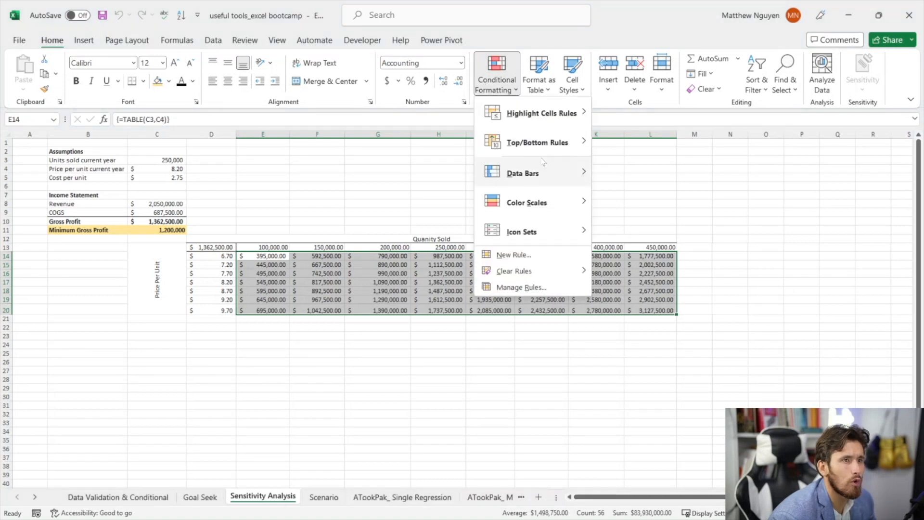
{"action": "mouse_move", "coordinate": [539, 120]}
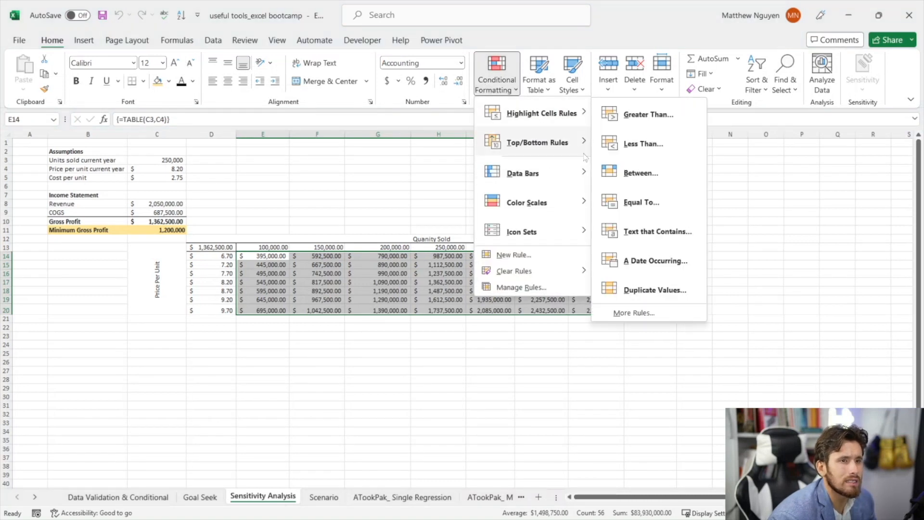
{"action": "left_click", "coordinate": [626, 115]}
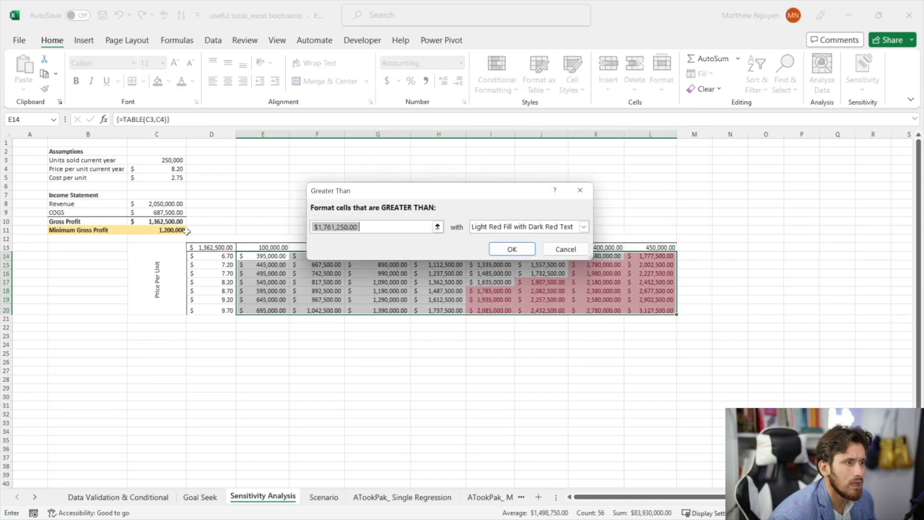
{"action": "left_click", "coordinate": [182, 231]}
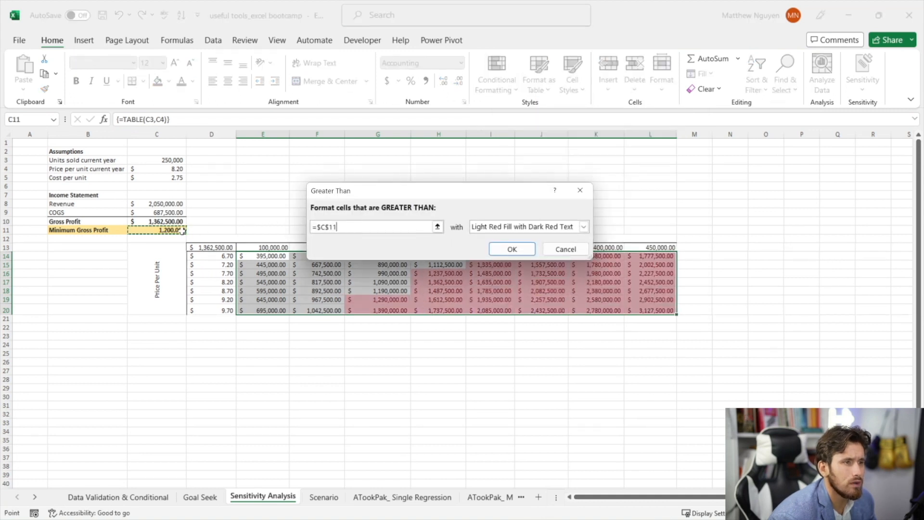
{"action": "left_click", "coordinate": [584, 227]}
{"action": "left_click", "coordinate": [538, 258]}
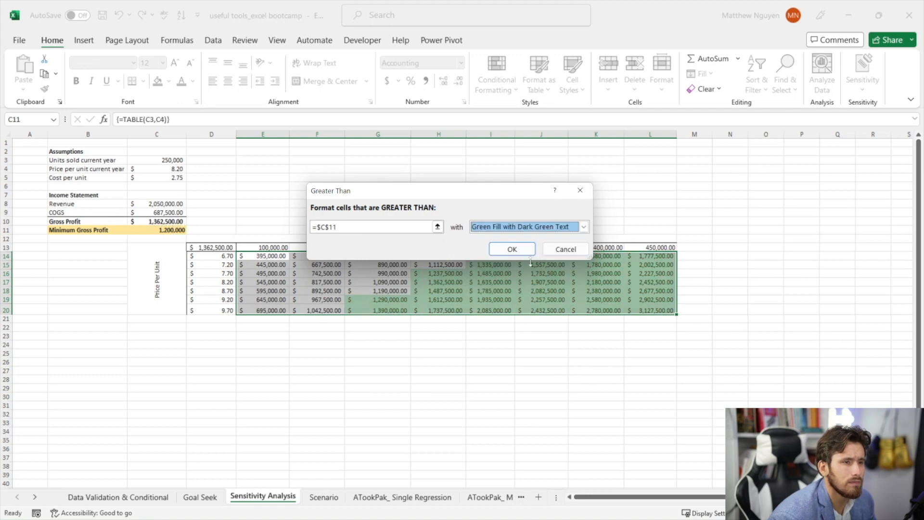
{"action": "left_click", "coordinate": [510, 251]}
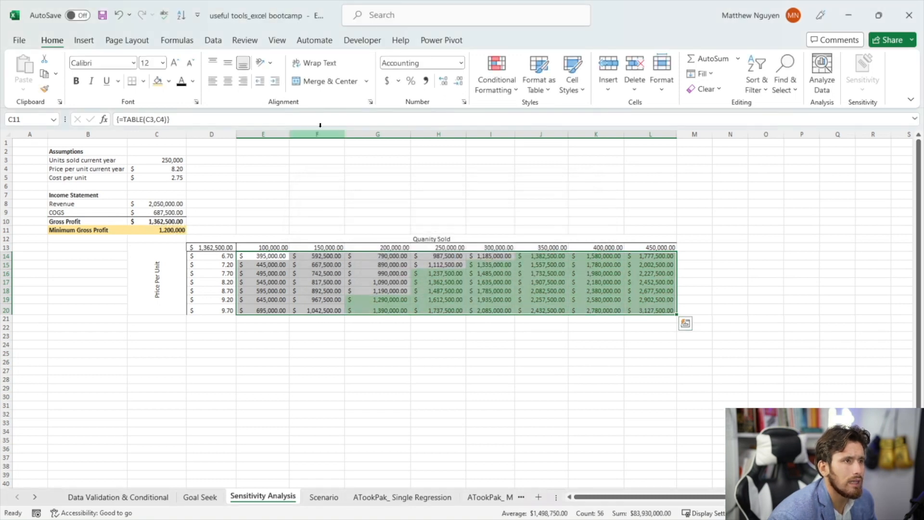
Apply a Less Than conditional format to E14:L20 that gives values below C11 Light Red Fill with Dark Red Text
{"action": "left_click", "coordinate": [487, 87]}
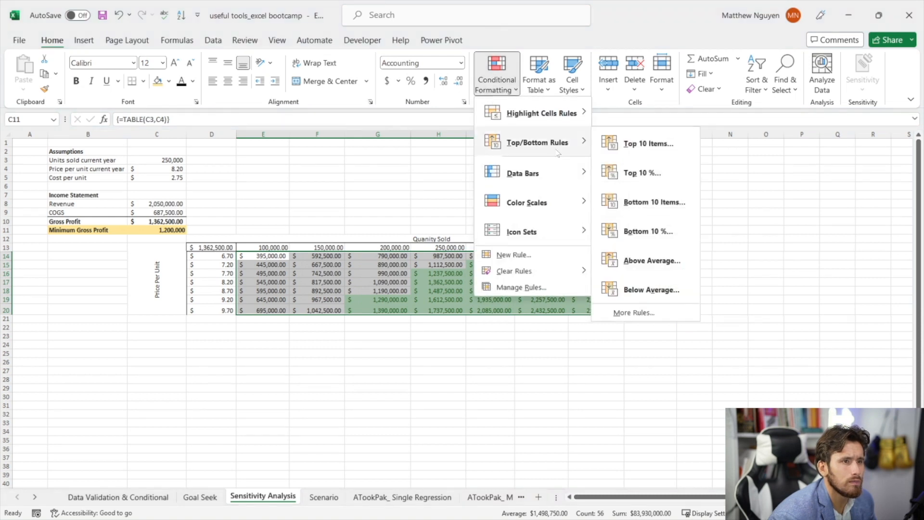
{"action": "mouse_move", "coordinate": [558, 128]}
{"action": "left_click", "coordinate": [621, 143]}
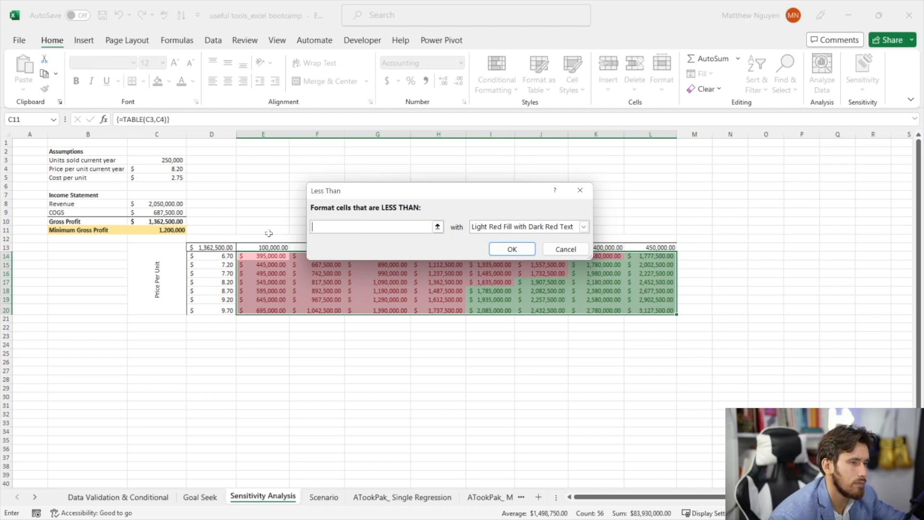
{"action": "left_click", "coordinate": [177, 230]}
{"action": "key", "text": "Return"}
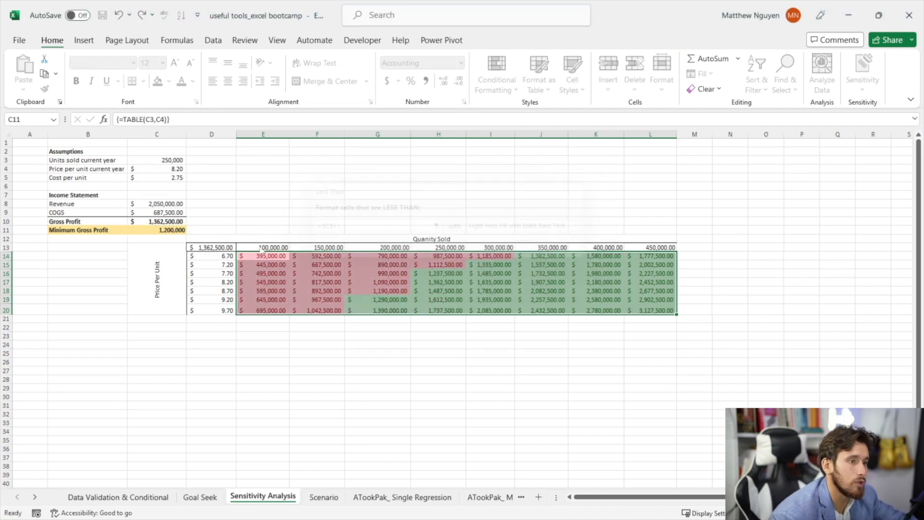
Examine the color-coded gross profits in the sensitivity table against the unit prices and the quantities sold
{"action": "left_click", "coordinate": [335, 282]}
{"action": "left_click_drag", "start_coordinate": [282, 248], "coordinate": [584, 283]}
{"action": "left_click", "coordinate": [576, 290]}
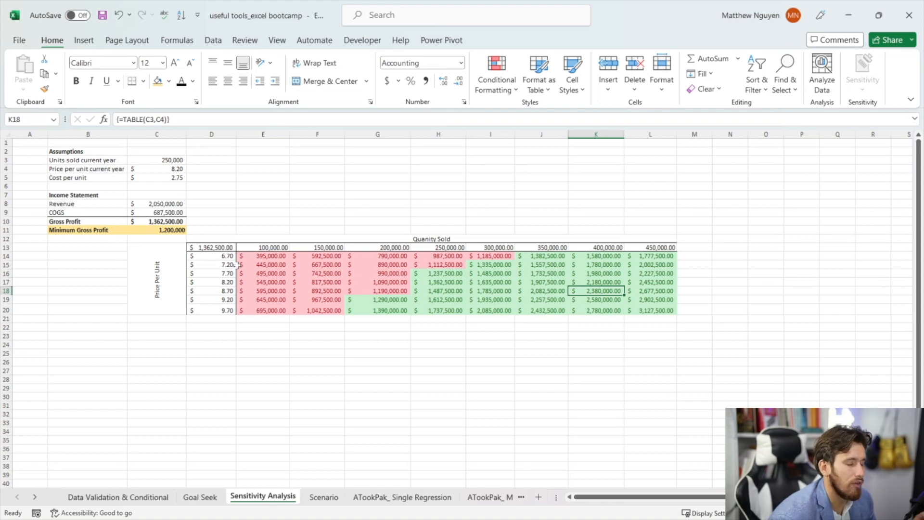
{"action": "scroll", "coordinate": [241, 268], "scroll_direction": "down", "scroll_amount": 1}
{"action": "left_click_drag", "start_coordinate": [224, 230], "coordinate": [226, 284]}
{"action": "left_click_drag", "start_coordinate": [266, 221], "coordinate": [647, 228]}
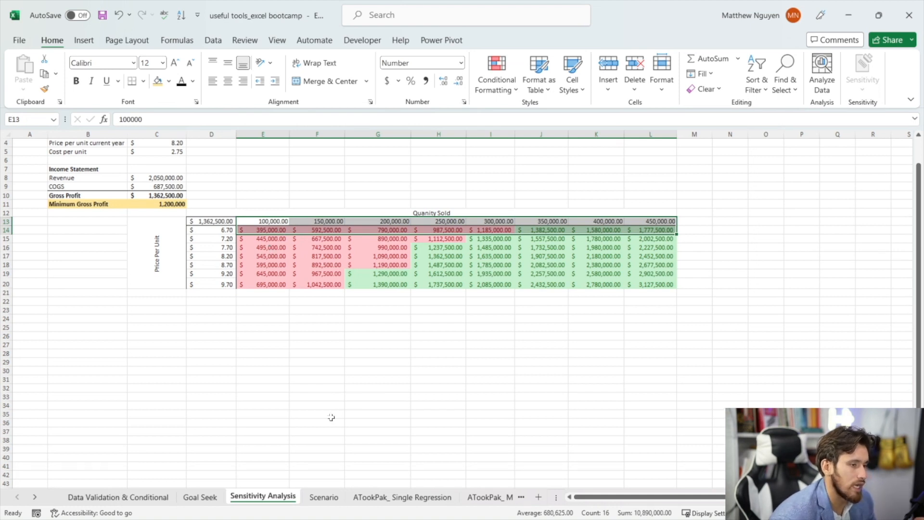
{"action": "scroll", "coordinate": [324, 462], "scroll_direction": "up", "scroll_amount": 1}
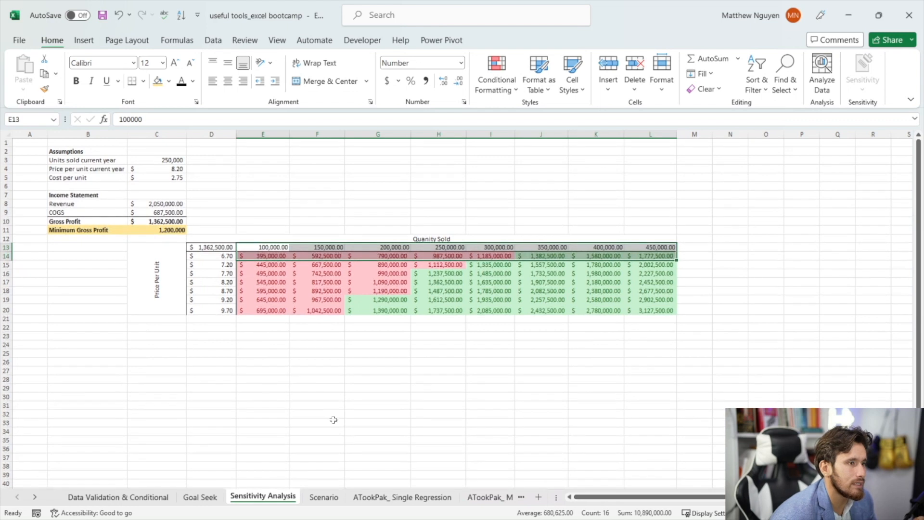
Switch to the Scenario sheet and review the revenue and cost forecasts for the best, base and worst cases
{"action": "left_click", "coordinate": [323, 498]}
{"action": "left_click", "coordinate": [180, 239]}
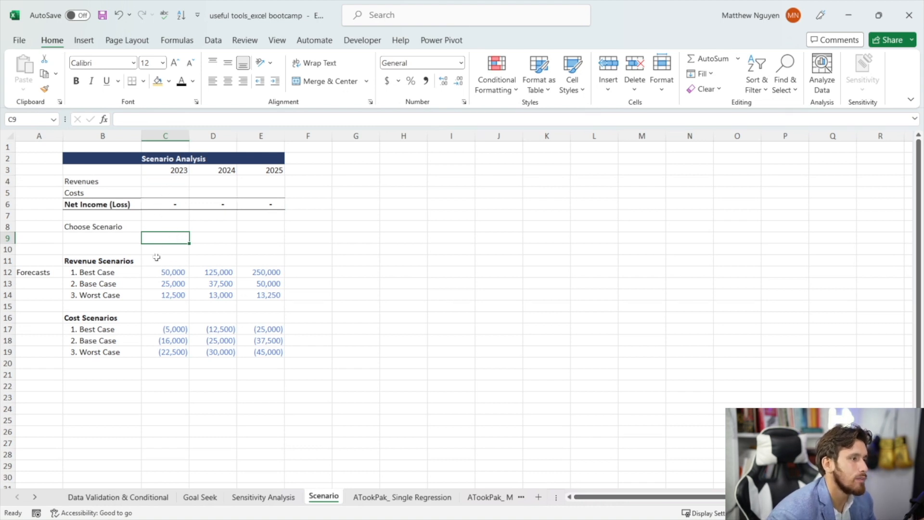
{"action": "left_click_drag", "start_coordinate": [138, 270], "coordinate": [273, 291]}
{"action": "left_click_drag", "start_coordinate": [117, 332], "coordinate": [258, 352]}
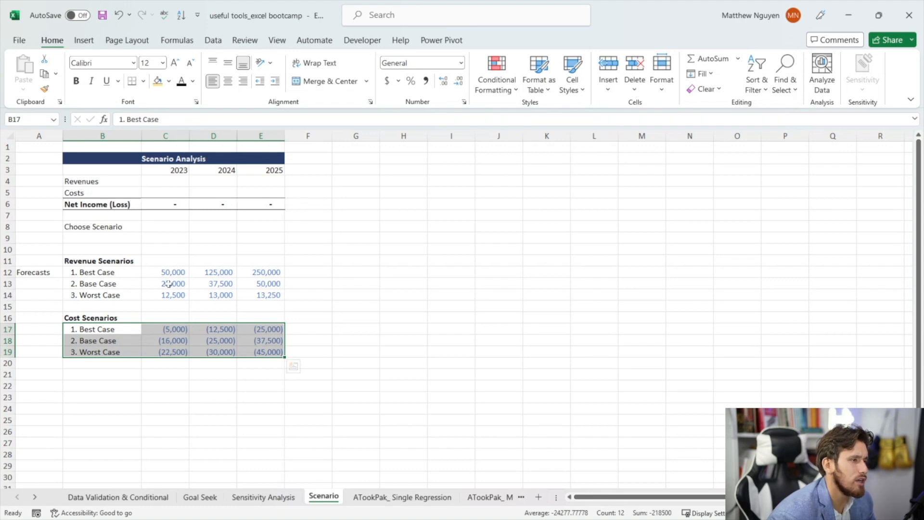
Write a CHOOSE formula for 2023 revenues in C4 with C8 as the index and C12, C13 and C14 as the values
{"action": "left_click", "coordinate": [179, 182]}
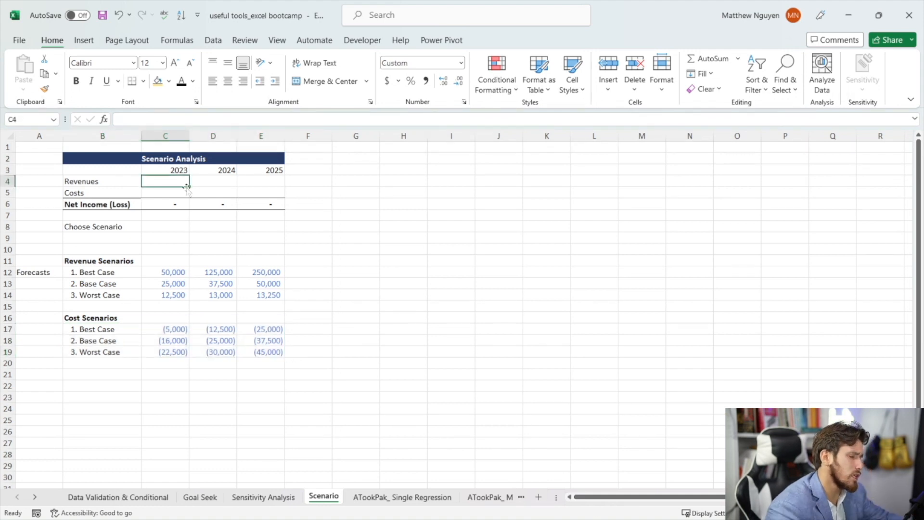
{"action": "type", "text": "=CHO"}
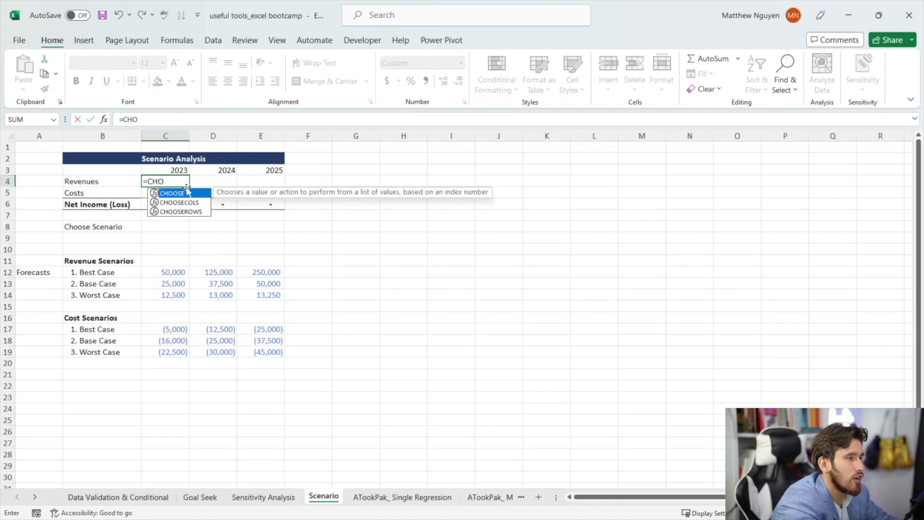
{"action": "type", "text": "OSE"}
{"action": "double_click", "coordinate": [187, 192]}
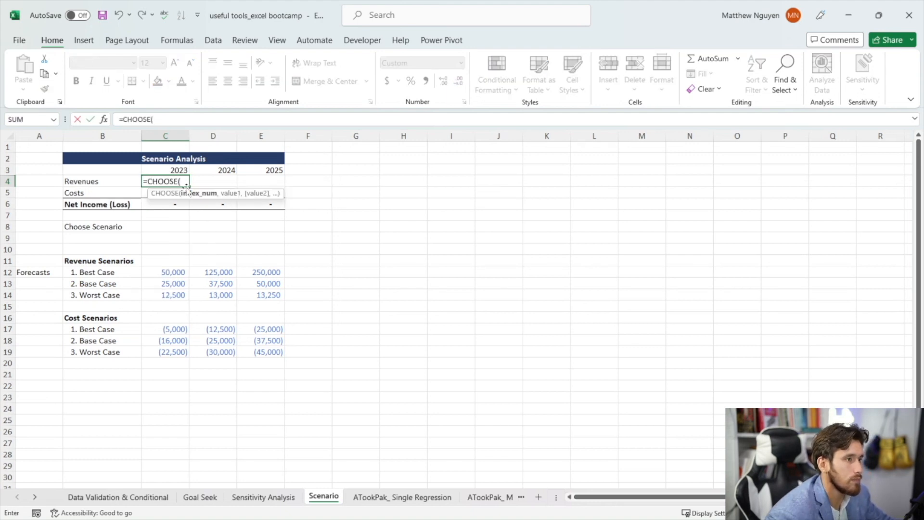
{"action": "left_click", "coordinate": [164, 226]}
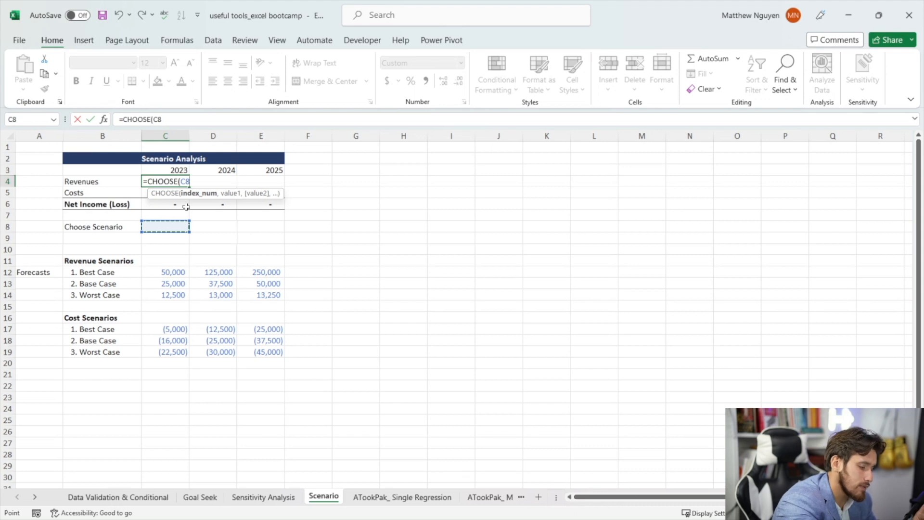
{"action": "type", "text": ","}
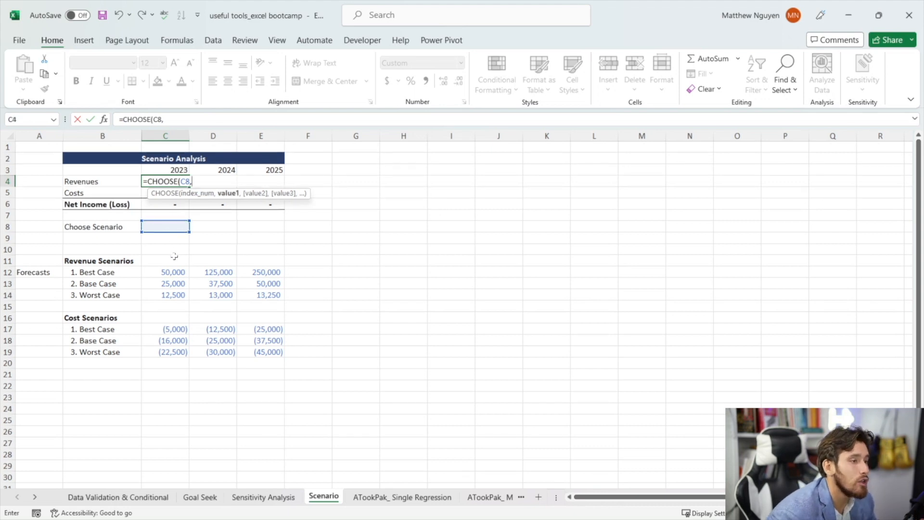
{"action": "left_click", "coordinate": [175, 270]}
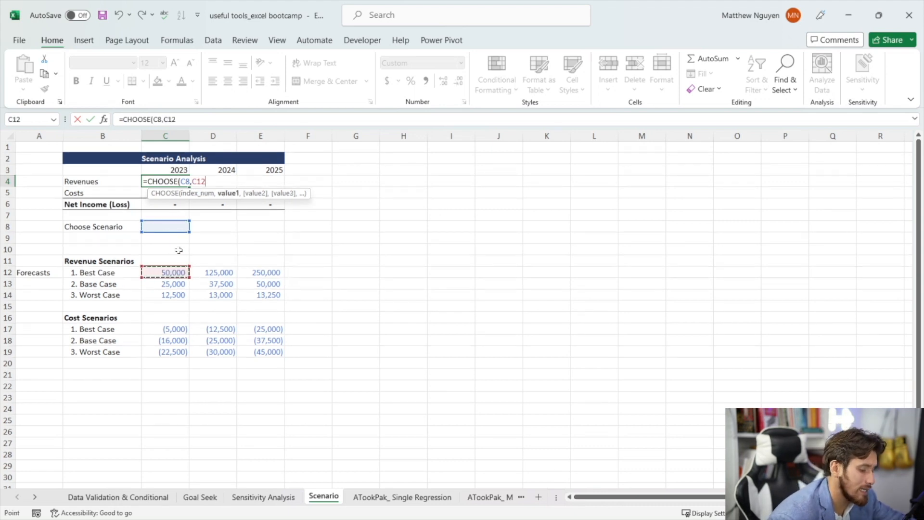
{"action": "type", "text": ","}
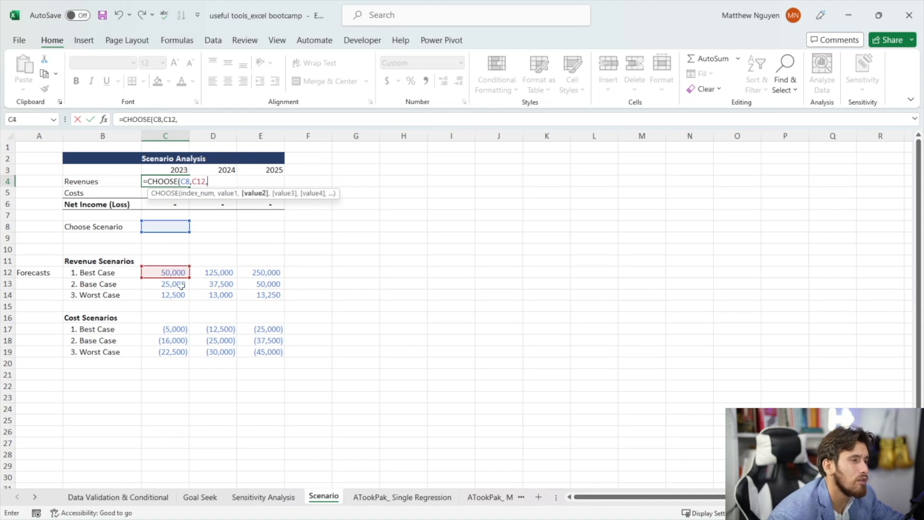
{"action": "left_click", "coordinate": [181, 286]}
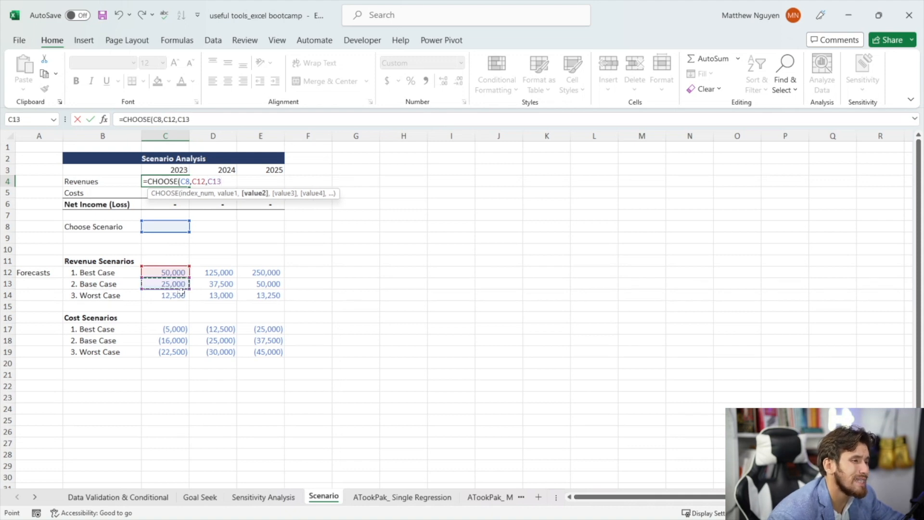
{"action": "type", "text": ","}
{"action": "left_click", "coordinate": [181, 295]}
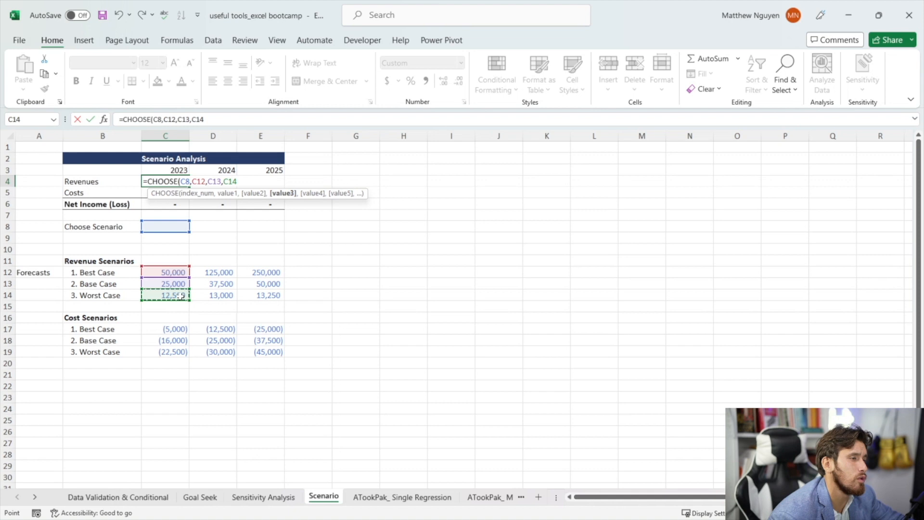
{"action": "type", "text": ")"}
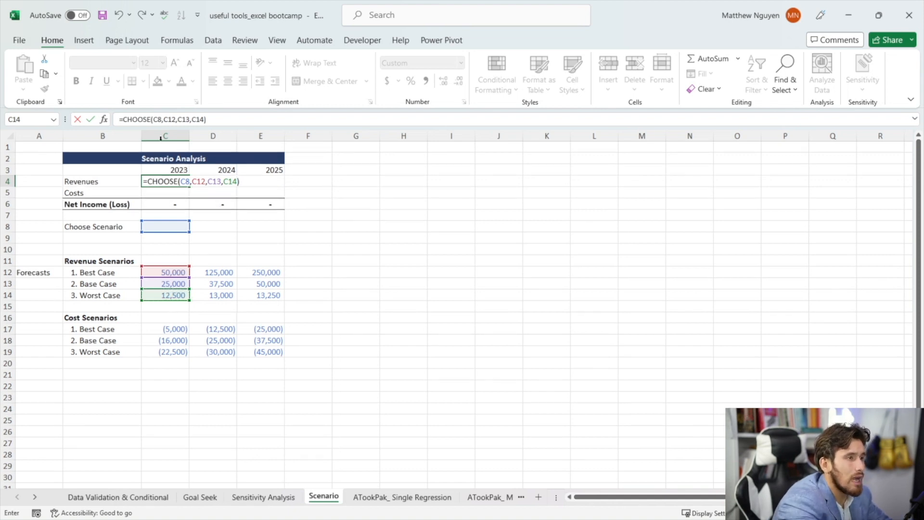
Make the C8 reference absolute in the C4 formula and fill the formula across to E4
{"action": "left_click", "coordinate": [160, 120]}
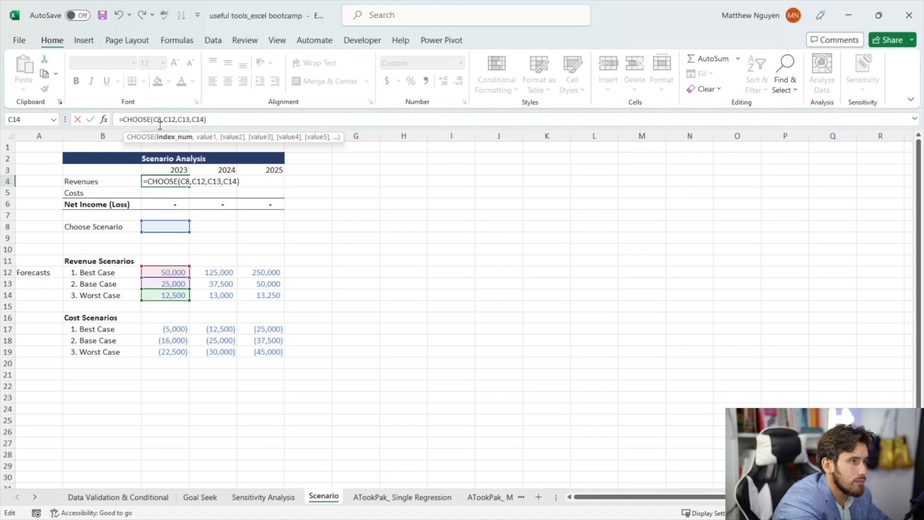
{"action": "double_click", "coordinate": [158, 120]}
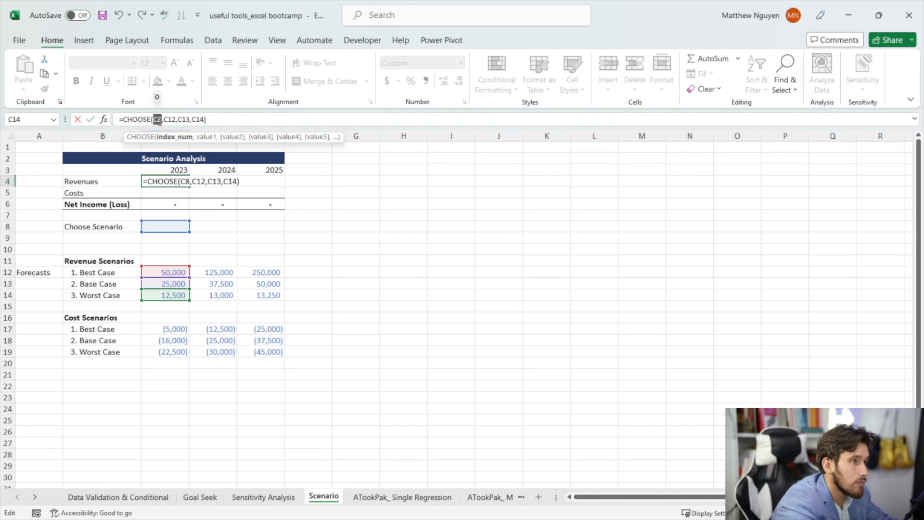
{"action": "key", "text": "Return"}
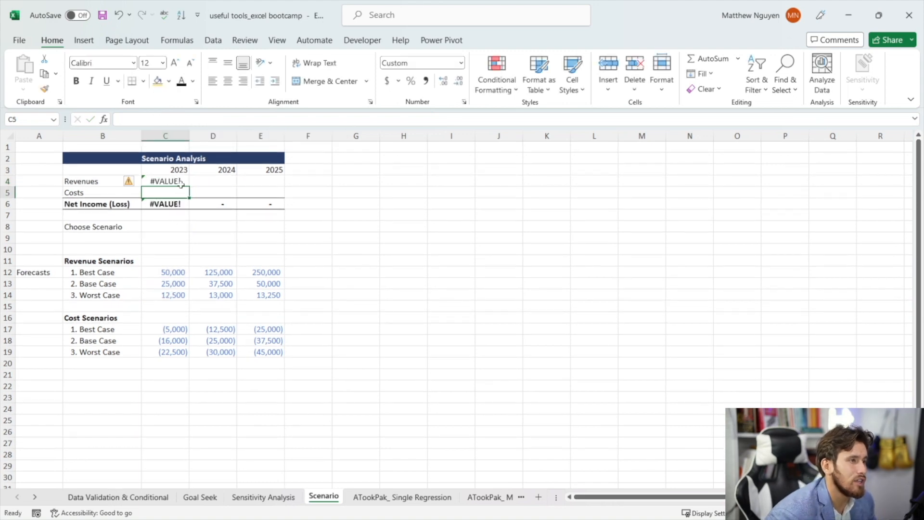
{"action": "left_click", "coordinate": [181, 182]}
{"action": "left_click_drag", "start_coordinate": [189, 188], "coordinate": [262, 188]}
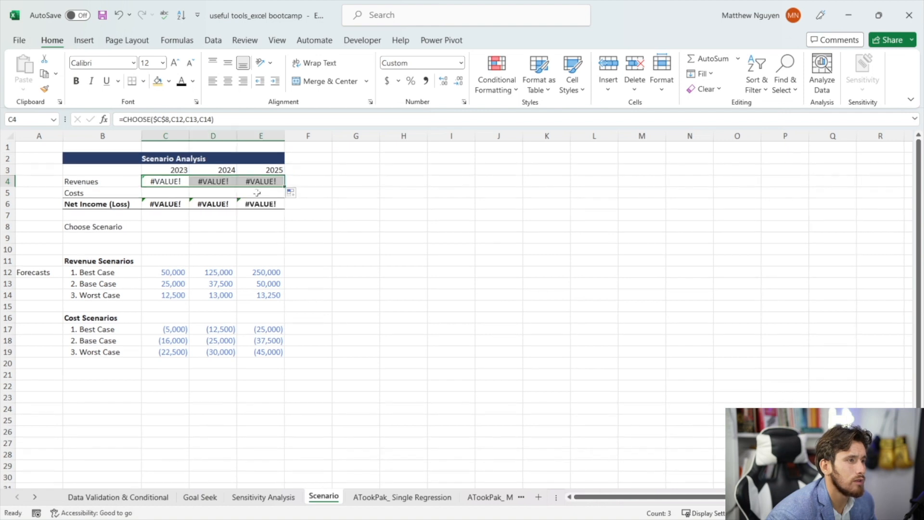
Copy the text of the CHOOSE formula from C4 into the 2023 costs cell C5
{"action": "left_click", "coordinate": [172, 193]}
{"action": "left_click", "coordinate": [183, 181]}
{"action": "left_click_drag", "start_coordinate": [225, 122], "coordinate": [118, 120]}
{"action": "key", "text": "ctrl+c"}
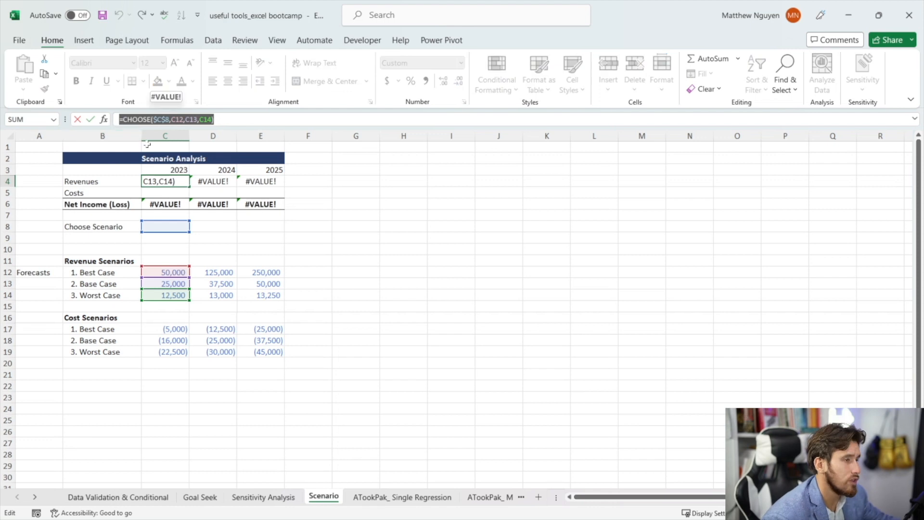
{"action": "left_click", "coordinate": [173, 195]}
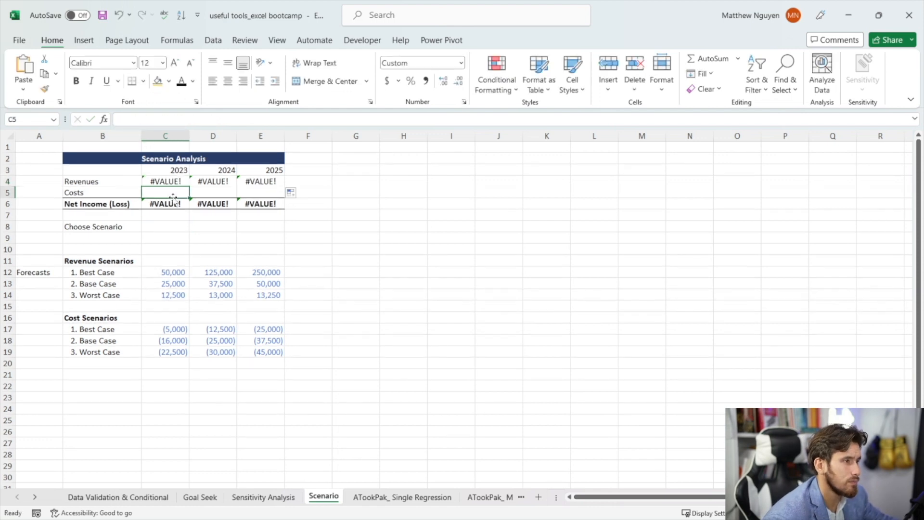
{"action": "double_click", "coordinate": [173, 196]}
{"action": "key", "text": "ctrl+v"}
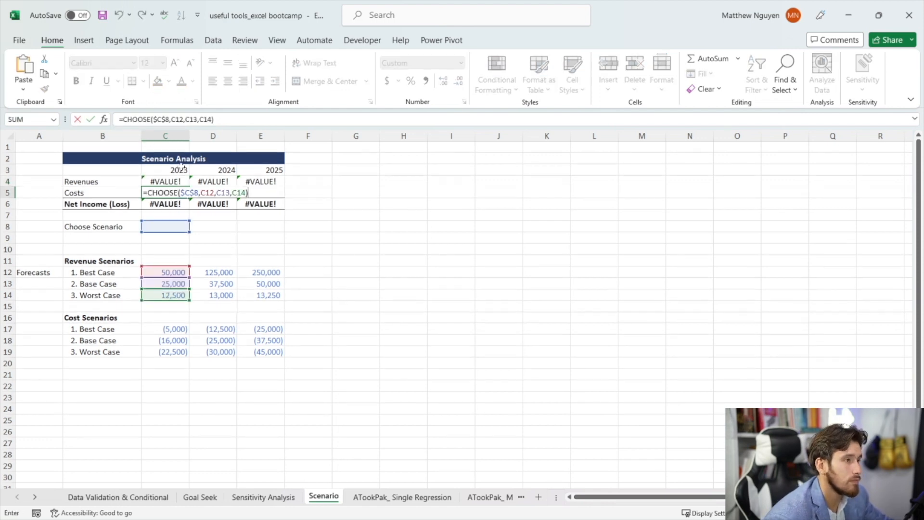
Replace the values in the C5 CHOOSE formula with C17, C18 and C19, and fill it across to E5
{"action": "left_click_drag", "start_coordinate": [215, 120], "coordinate": [176, 123]}
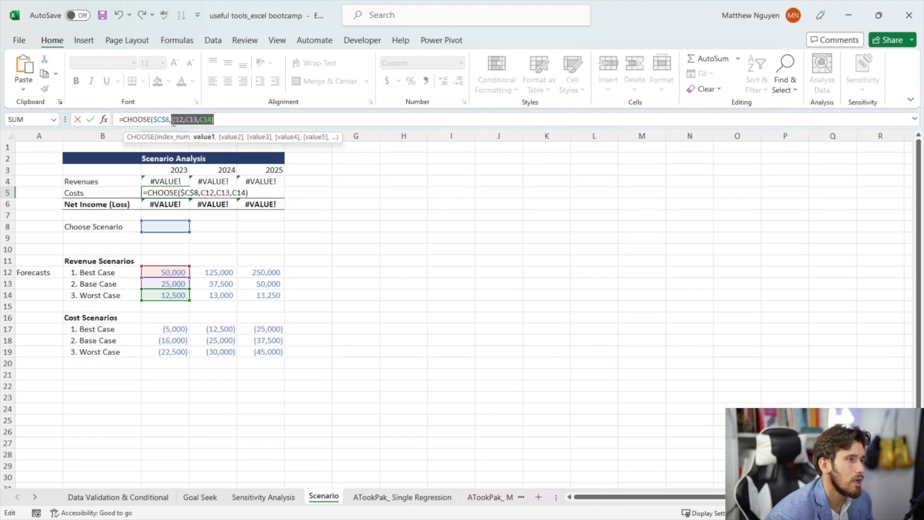
{"action": "key", "text": "BackSpace"}
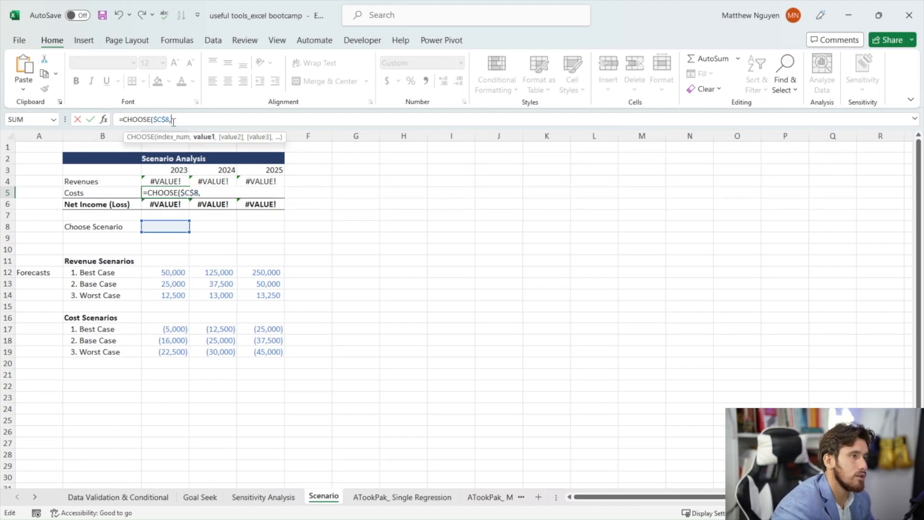
{"action": "left_click", "coordinate": [183, 327]}
{"action": "type", "text": ","}
{"action": "left_click", "coordinate": [182, 341]}
{"action": "type", "text": ","}
{"action": "left_click", "coordinate": [183, 353]}
{"action": "type", "text": ")"}
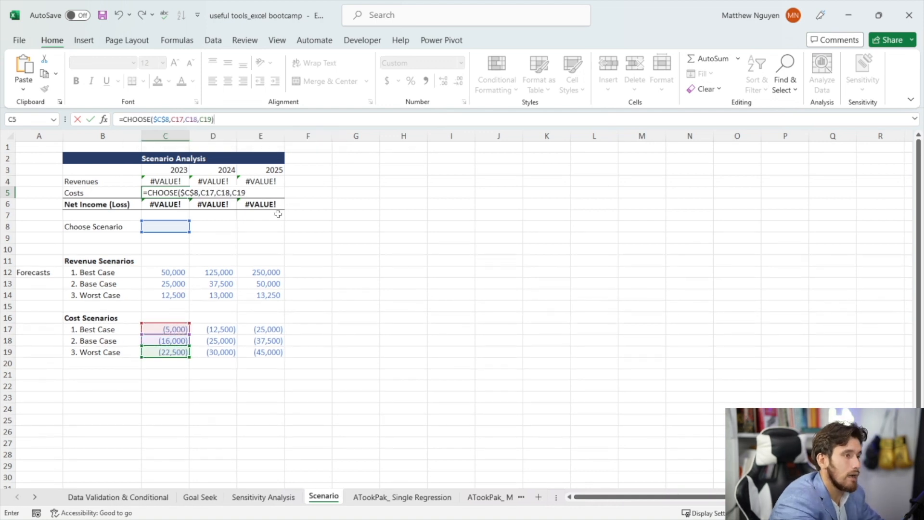
{"action": "key", "text": "Return"}
{"action": "left_click", "coordinate": [182, 194]}
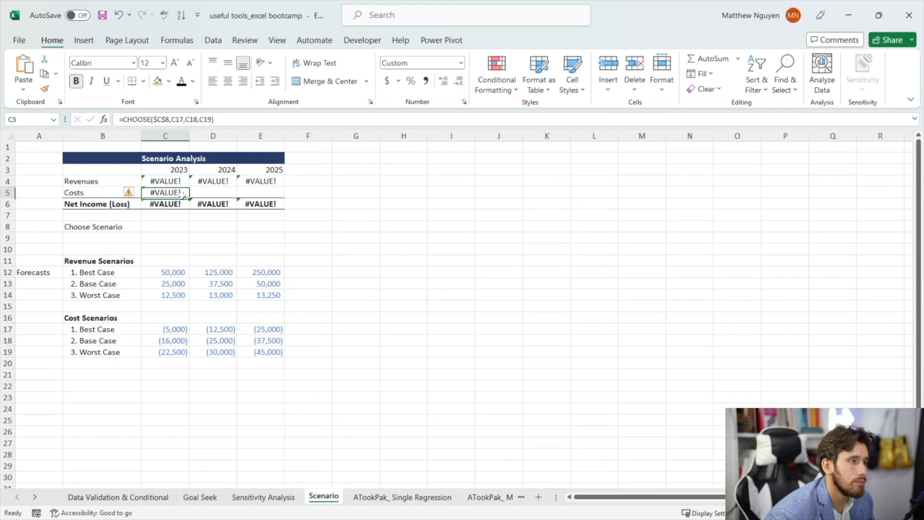
{"action": "left_click_drag", "start_coordinate": [189, 198], "coordinate": [268, 189]}
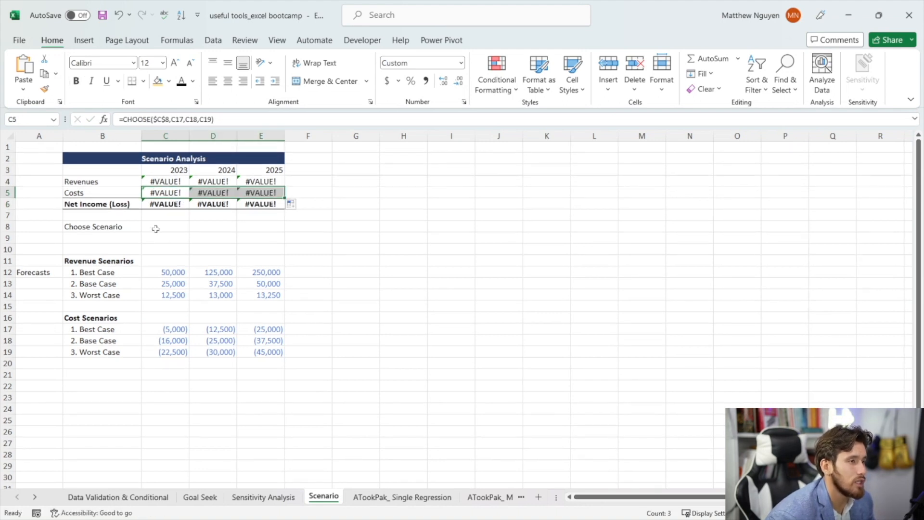
Test the Choose Scenario selector in C8 by entering 1 and switching it to 2
{"action": "left_click", "coordinate": [156, 229]}
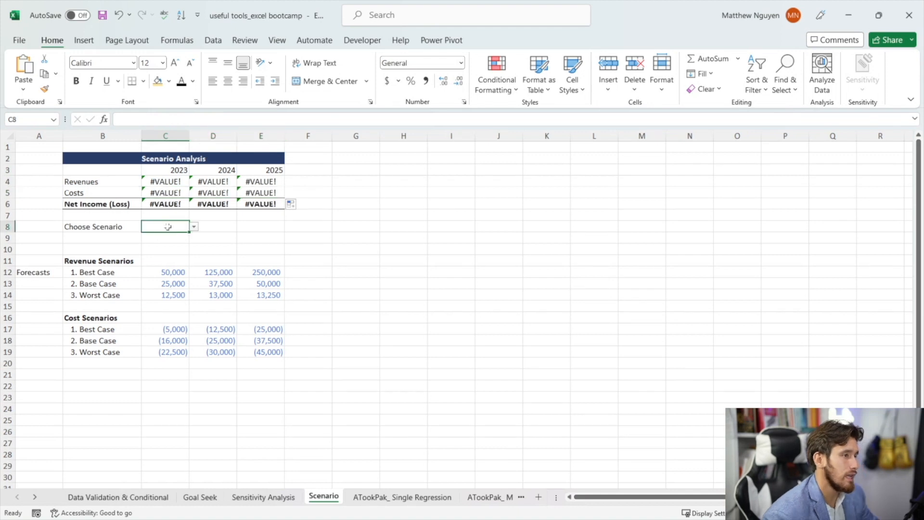
{"action": "type", "text": "1"}
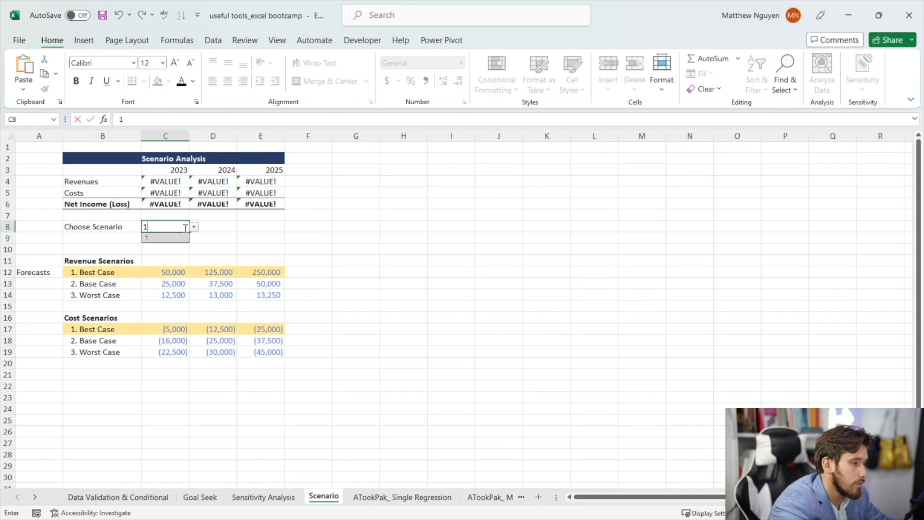
{"action": "key", "text": "Return"}
{"action": "left_click_drag", "start_coordinate": [175, 193], "coordinate": [174, 204]}
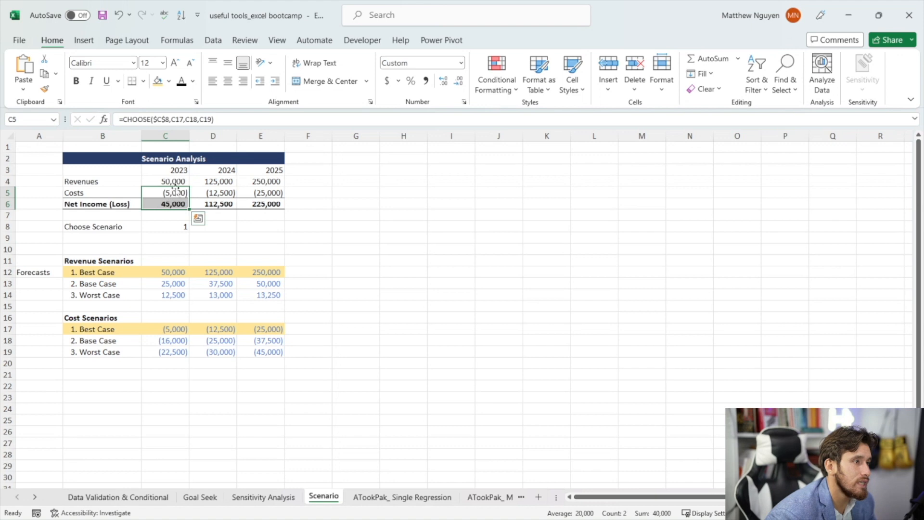
{"action": "left_click", "coordinate": [180, 233]}
{"action": "type", "text": "2"}
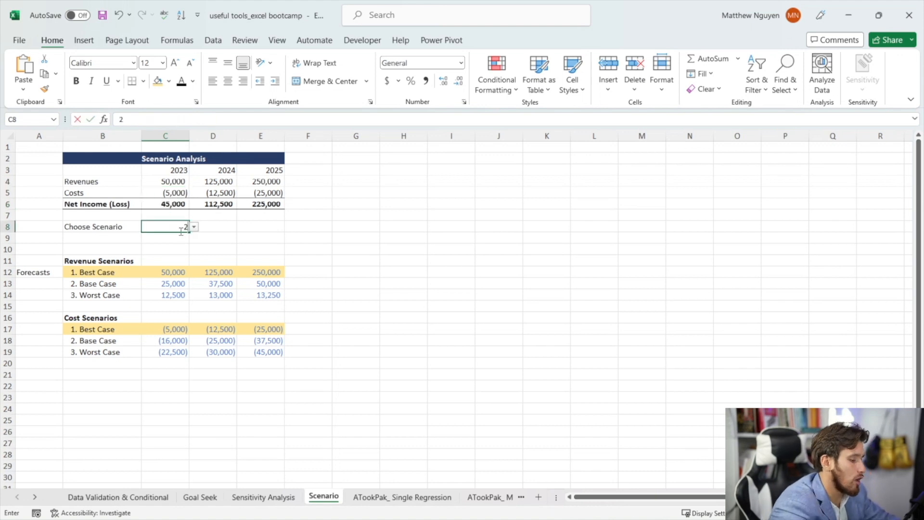
{"action": "key", "text": "Return"}
{"action": "key", "text": "Up"}
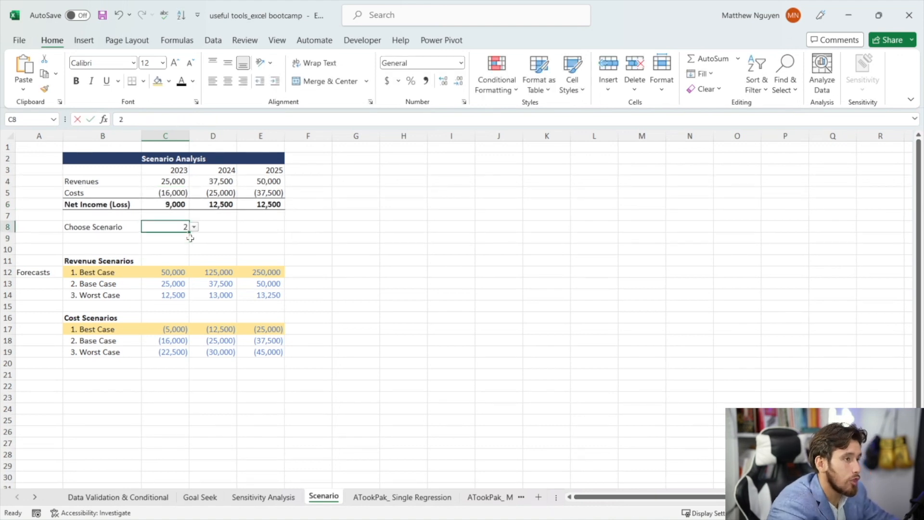
Set the Choose Scenario selector in C8 to 3 and open its list of scenario numbers
{"action": "type", "text": "3"}
{"action": "key", "text": "Return"}
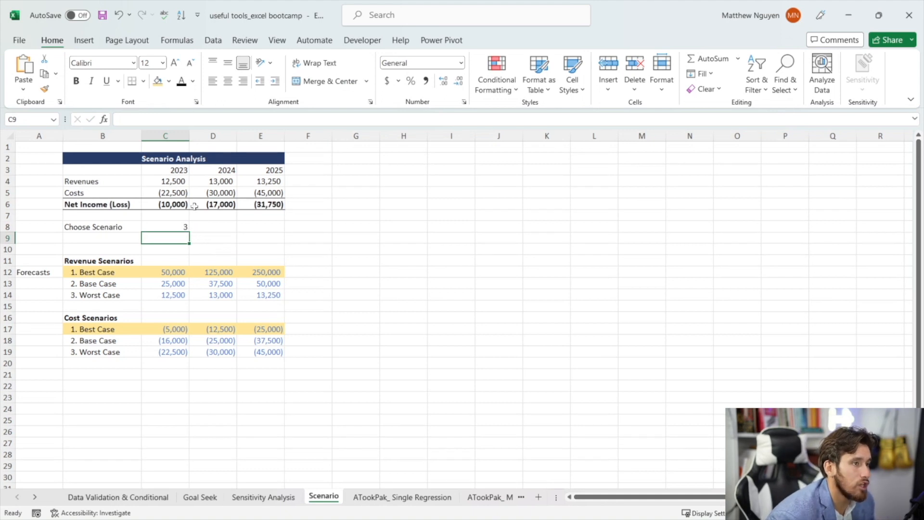
{"action": "left_click", "coordinate": [171, 225]}
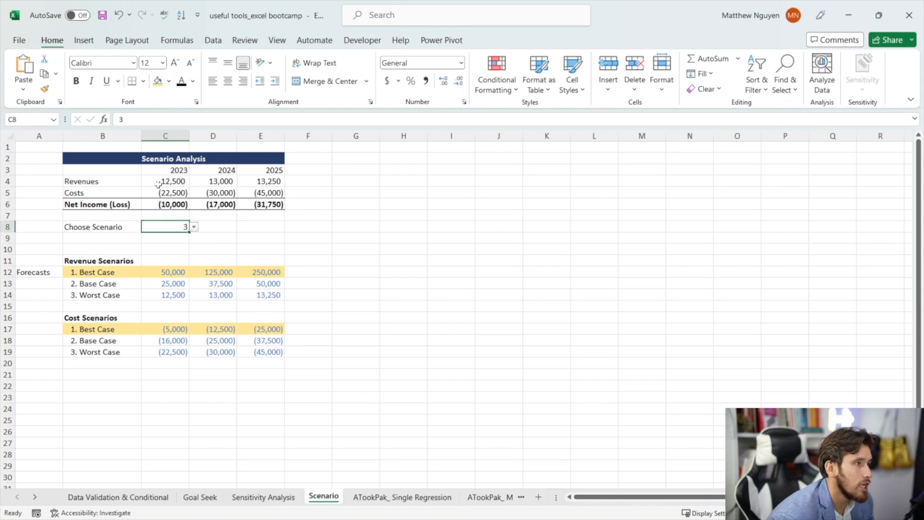
{"action": "left_click", "coordinate": [194, 227]}
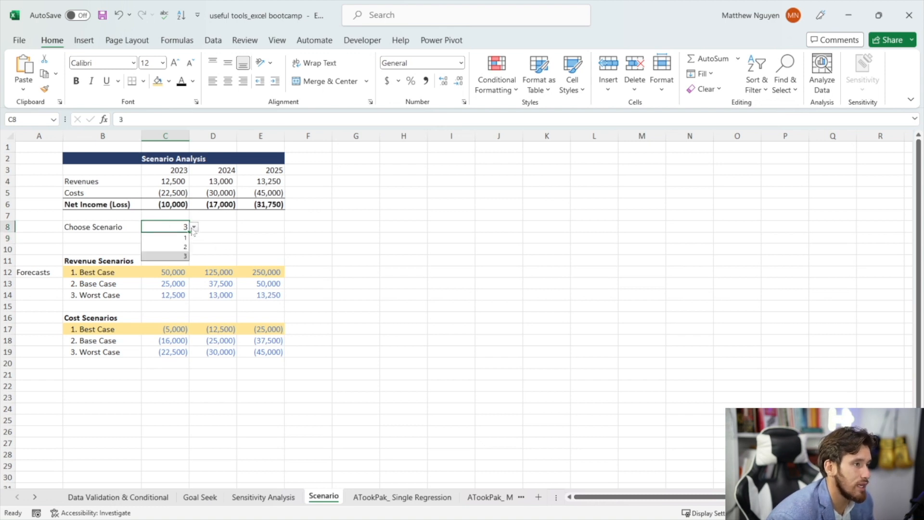
{"action": "left_click", "coordinate": [201, 248]}
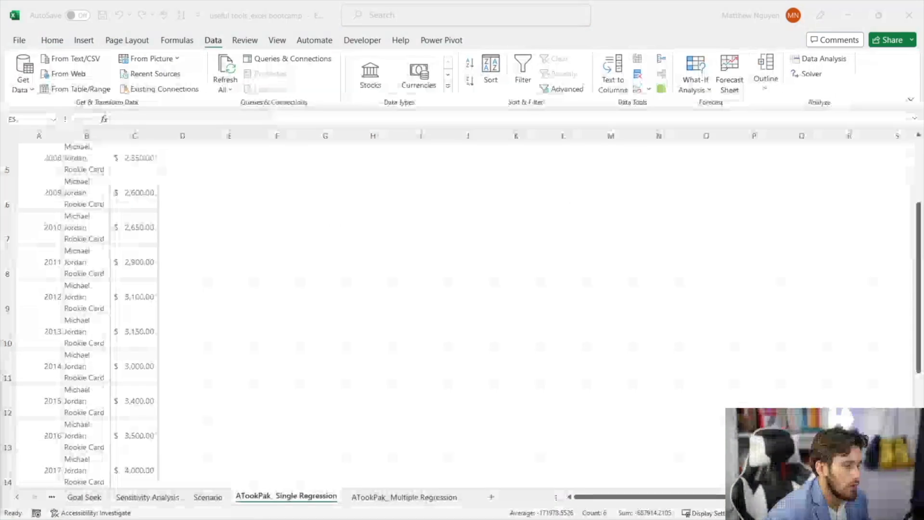
Bold the Year, Card Name and Card Price ($) headers in A1:C1 of the single regression sheet
{"action": "scroll", "coordinate": [297, 298], "scroll_direction": "up", "scroll_amount": 2}
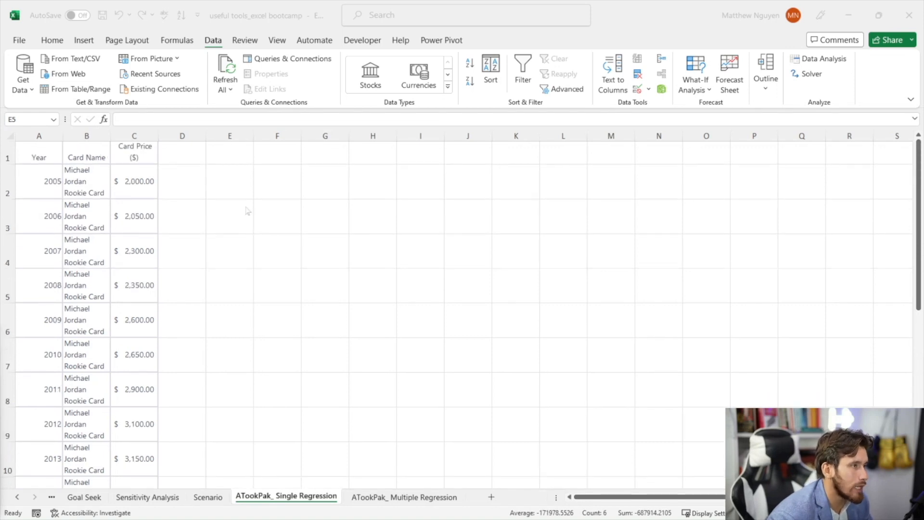
{"action": "left_click_drag", "start_coordinate": [51, 155], "coordinate": [112, 156]}
{"action": "key", "text": "ctrl+b"}
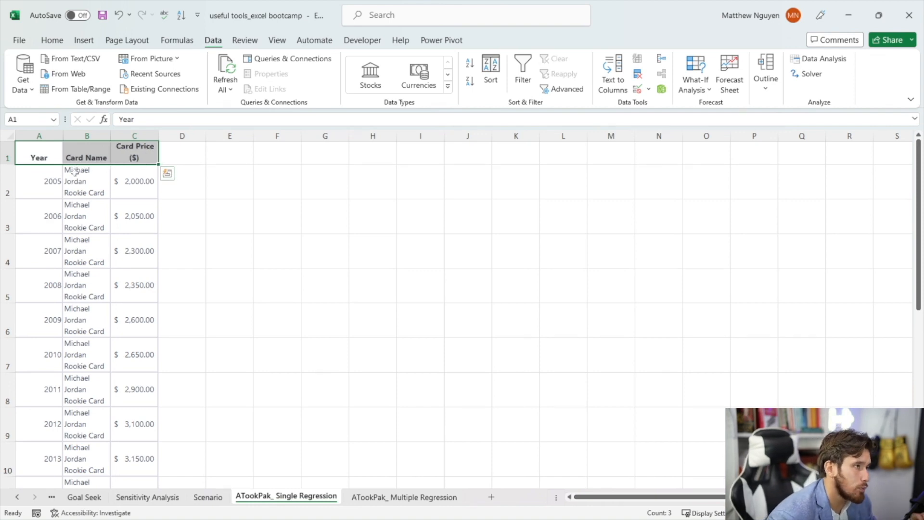
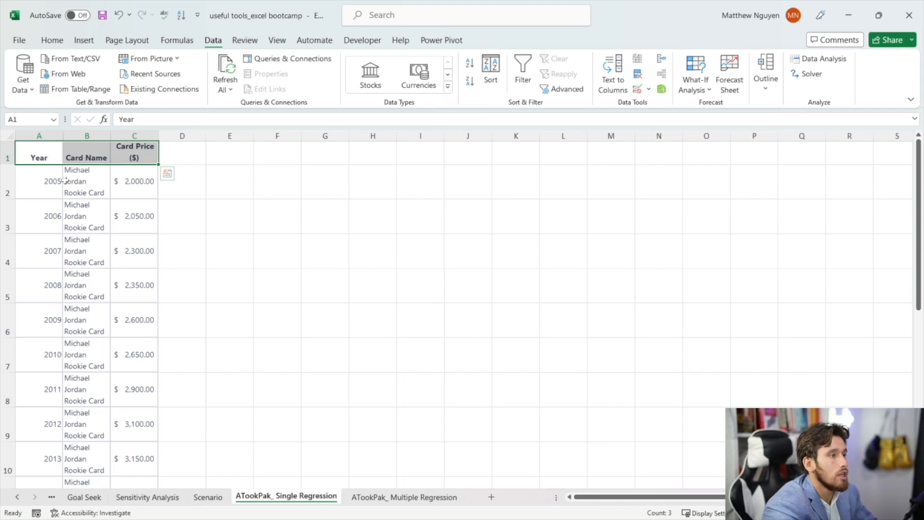
Open the Regression tool from the Data Analysis tools
{"action": "left_click", "coordinate": [279, 202]}
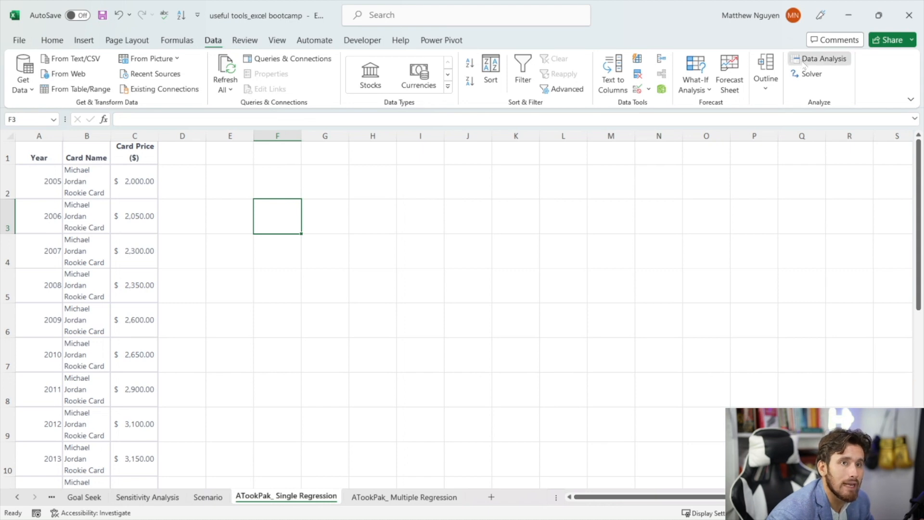
{"action": "left_click", "coordinate": [820, 59]}
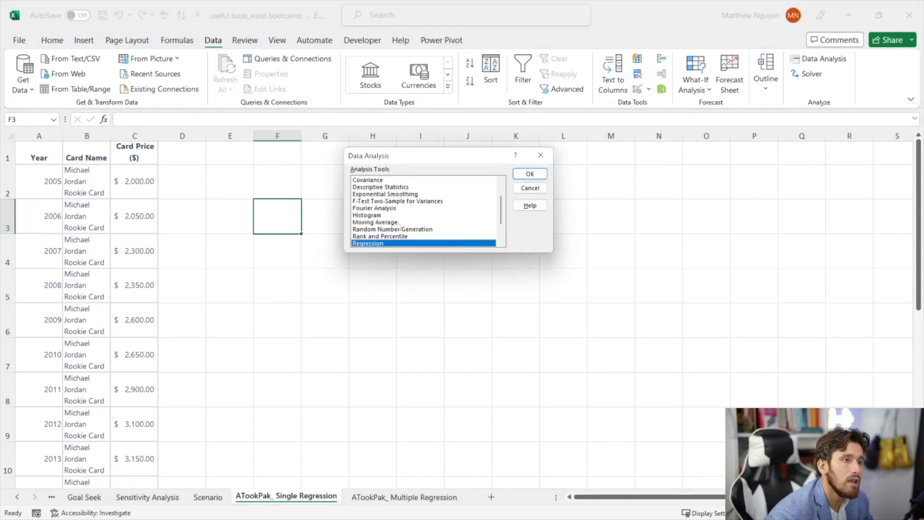
{"action": "left_click", "coordinate": [388, 194]}
{"action": "left_click", "coordinate": [390, 187]}
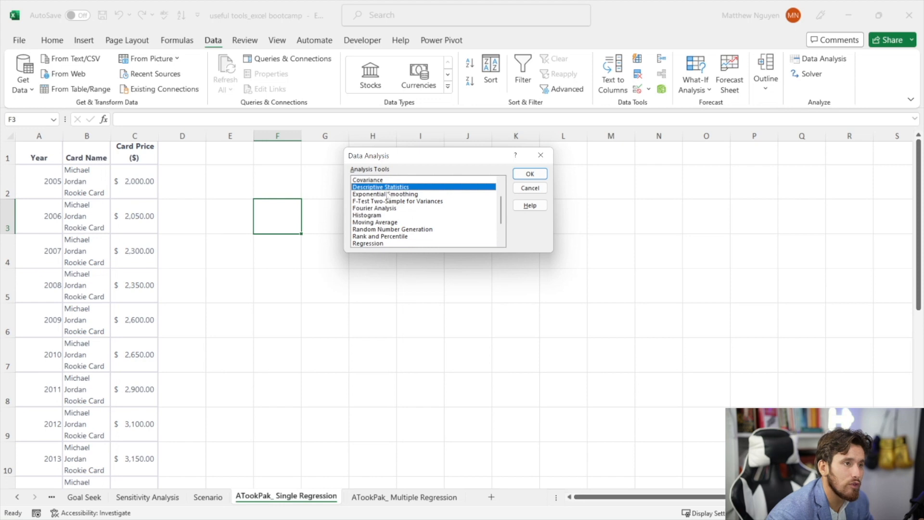
{"action": "left_click", "coordinate": [383, 244]}
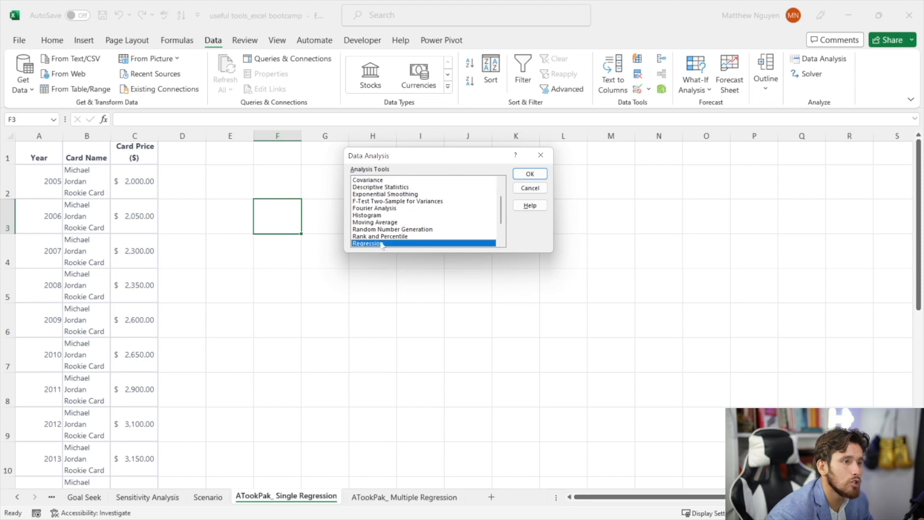
{"action": "left_click", "coordinate": [528, 174]}
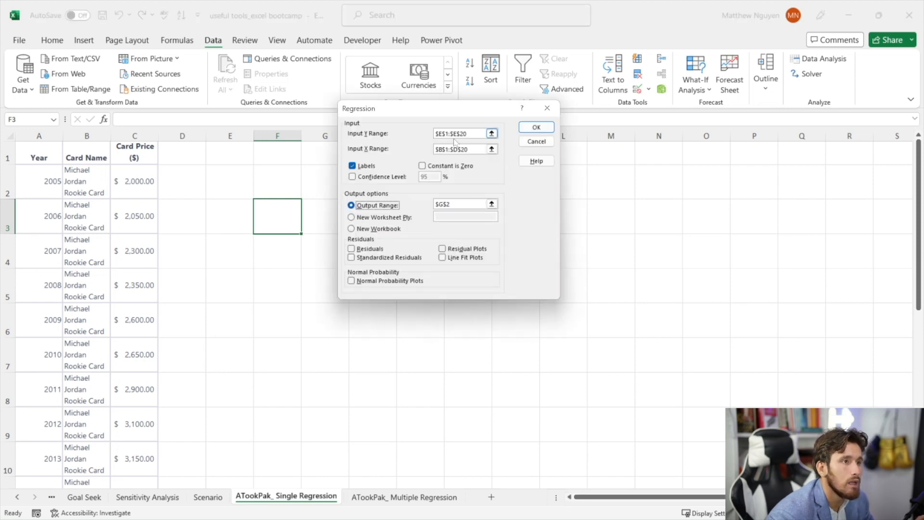
Set the regression's Input Y Range to the Card Price column with its header, $C$1:$C$20
{"action": "left_click", "coordinate": [491, 133]}
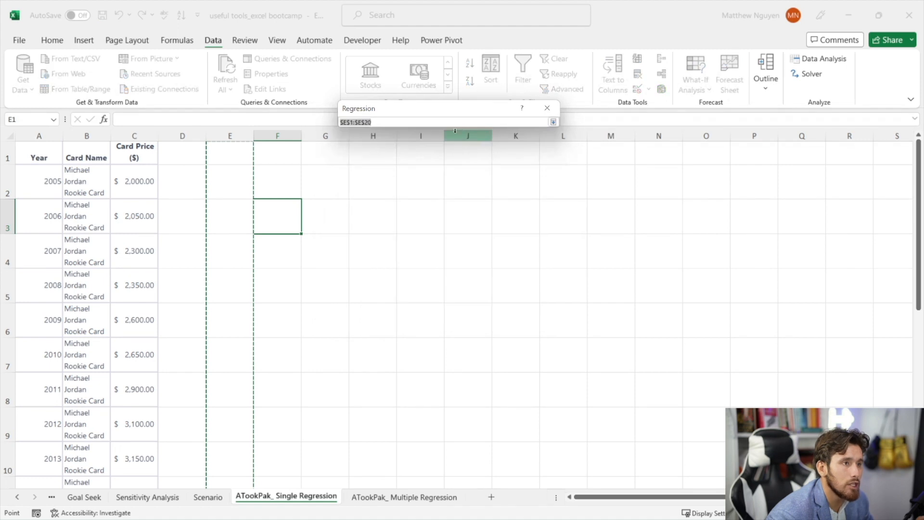
{"action": "left_click_drag", "start_coordinate": [385, 121], "coordinate": [275, 95]}
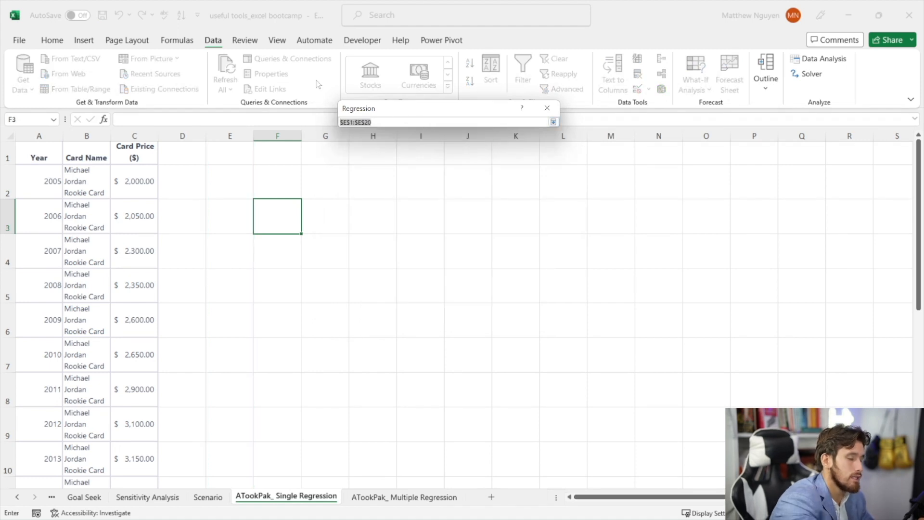
{"action": "key", "text": "BackSpace"}
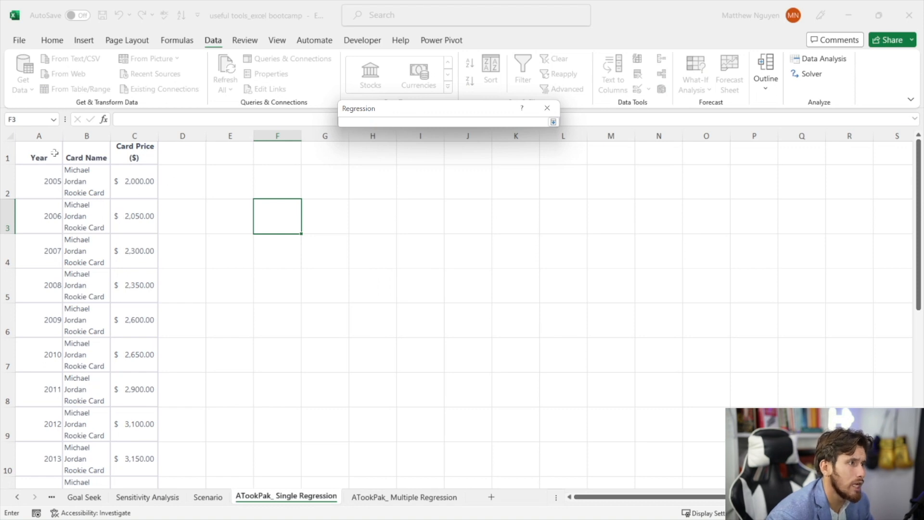
{"action": "left_click", "coordinate": [130, 131]}
{"action": "left_click", "coordinate": [130, 153]}
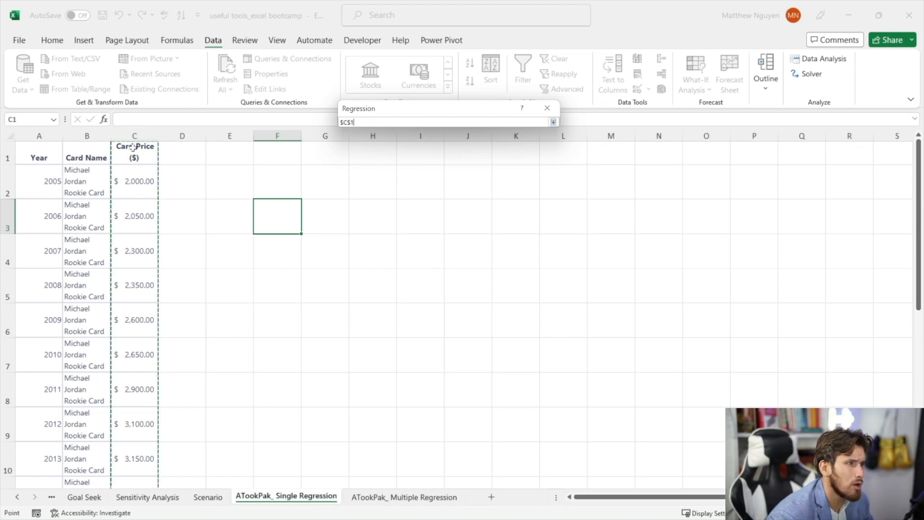
{"action": "key", "text": "ctrl+shift+Down"}
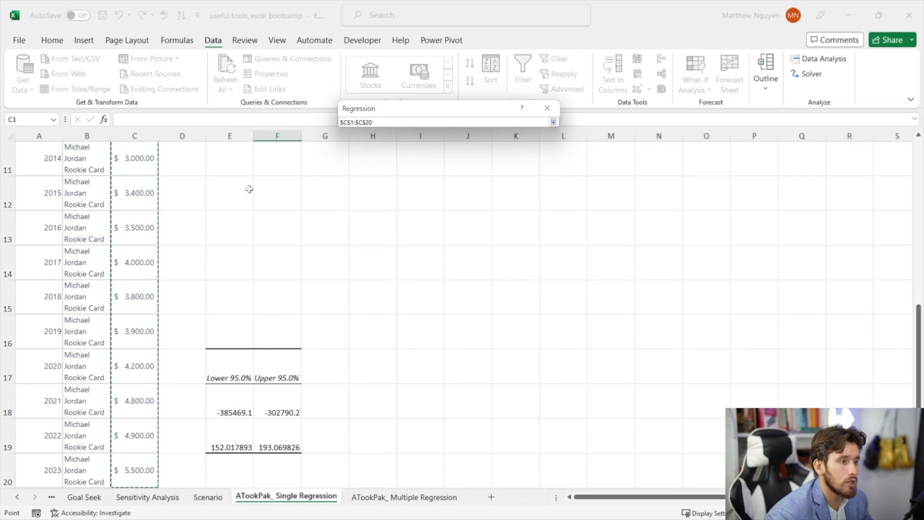
{"action": "type", "text": ","}
{"action": "key", "text": "BackSpace"}
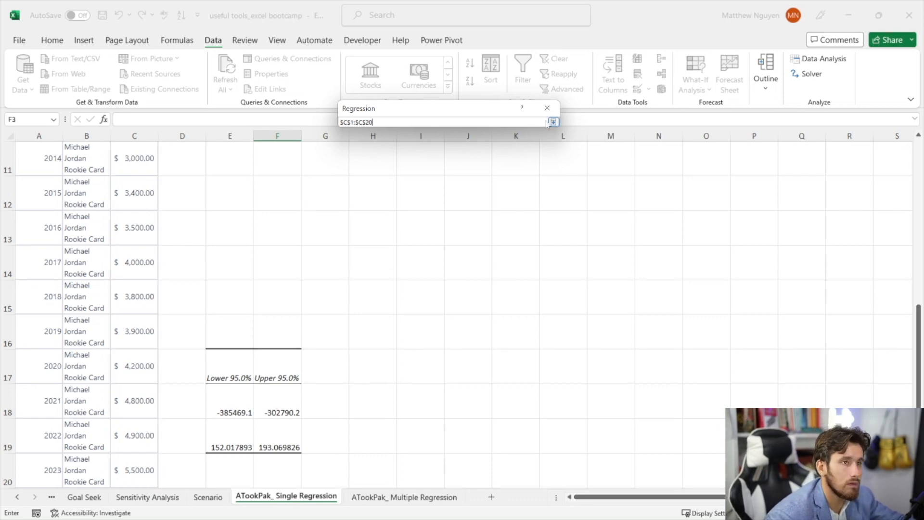
{"action": "left_click", "coordinate": [554, 122]}
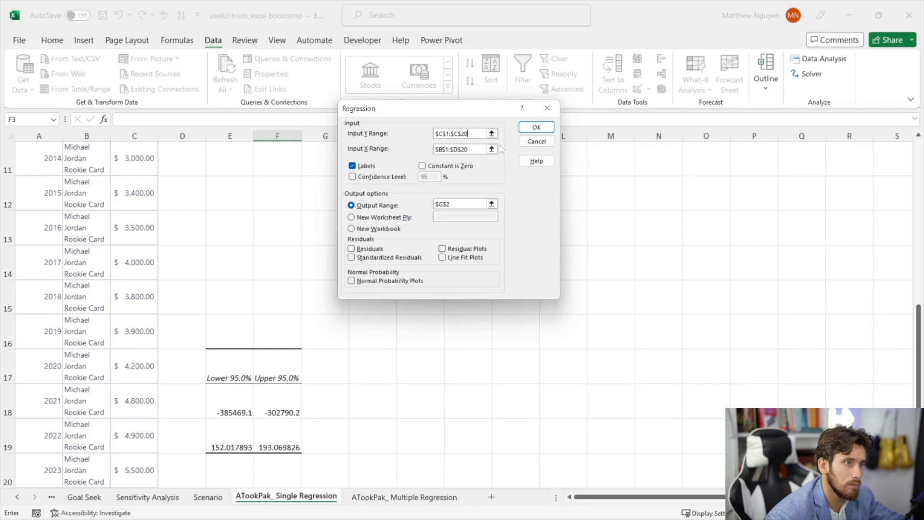
Set the Input X Range to the Year column, $A$1:$A$20, and run the regression with labels and output at $G$2
{"action": "left_click", "coordinate": [492, 149]}
{"action": "left_click", "coordinate": [39, 160]}
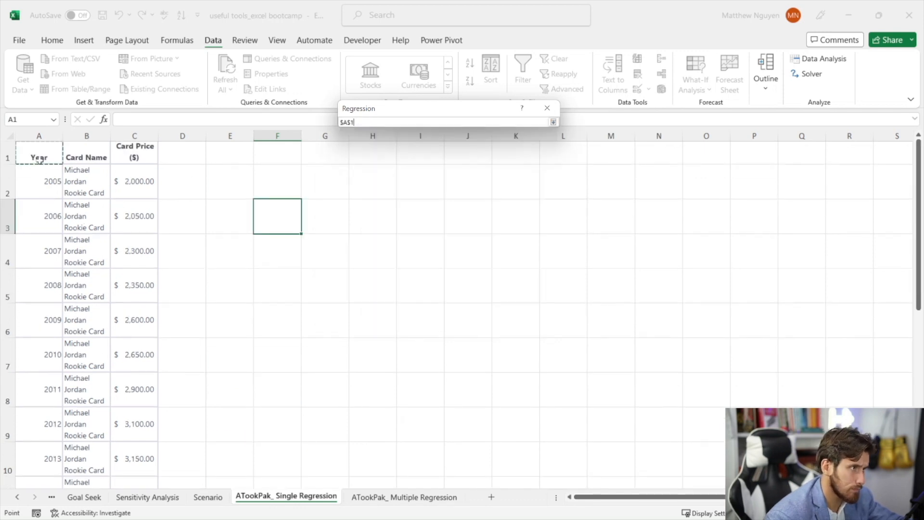
{"action": "key", "text": "ctrl+shift+Down"}
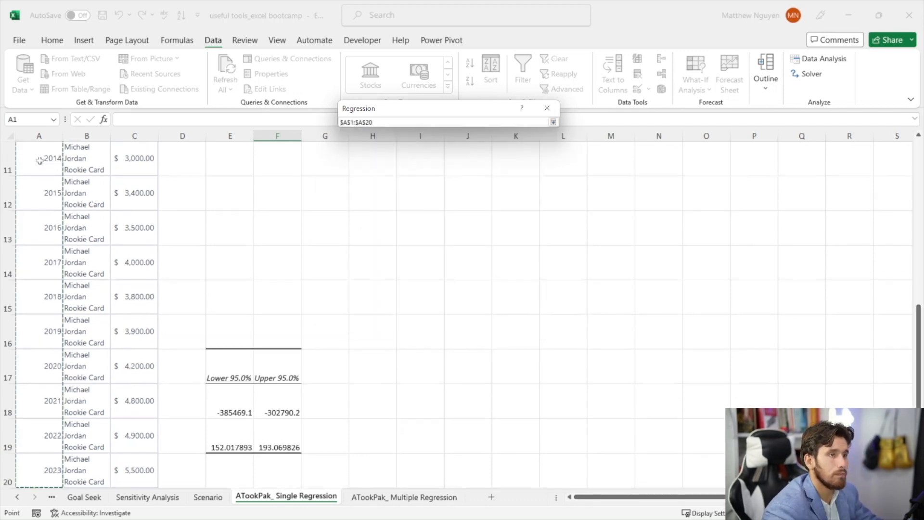
{"action": "left_click", "coordinate": [554, 122]}
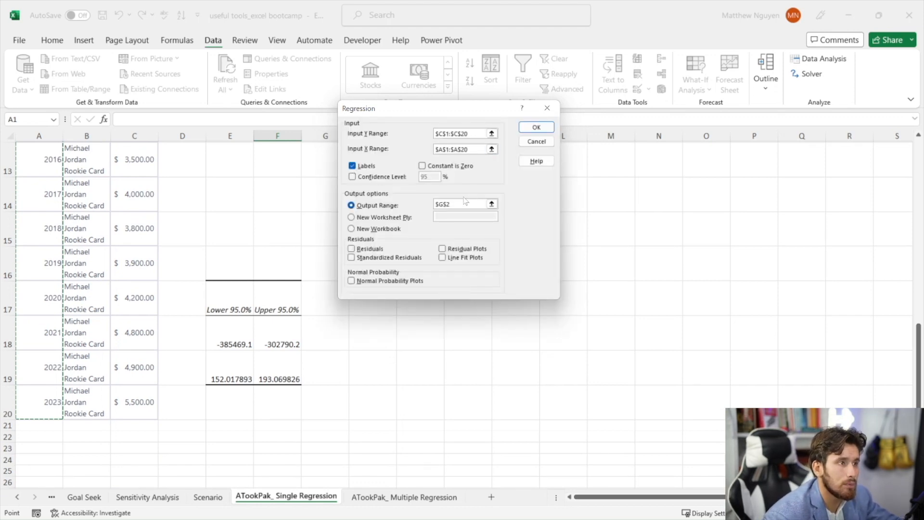
{"action": "left_click", "coordinate": [537, 127]}
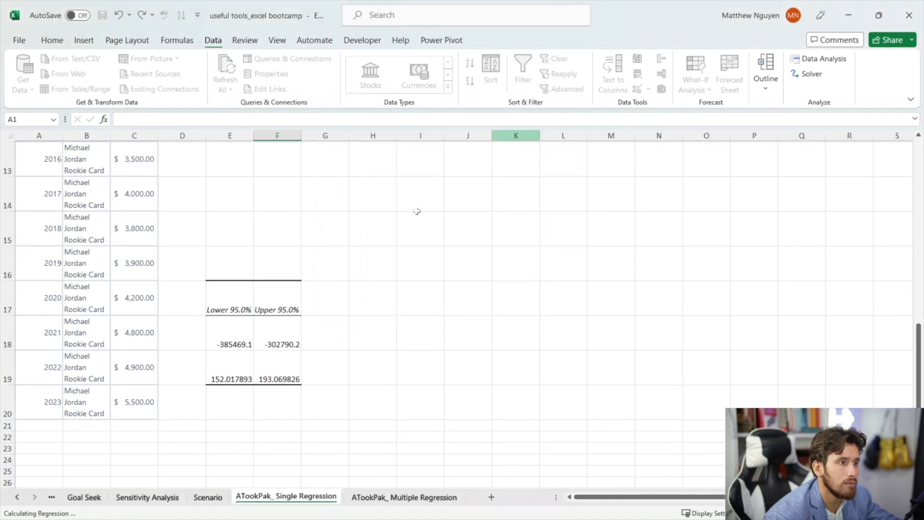
Clear the contents of columns E and F to remove the leftover regression figures
{"action": "scroll", "coordinate": [416, 211], "scroll_direction": "down", "scroll_amount": 6}
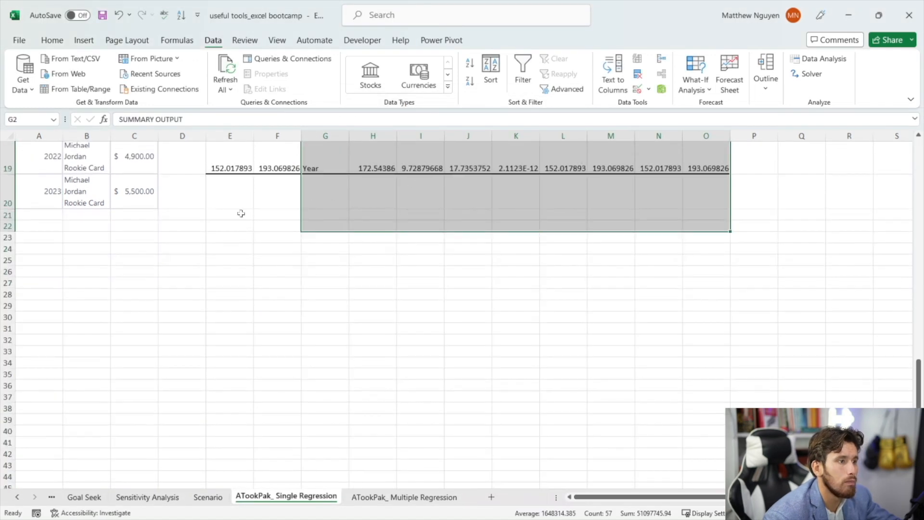
{"action": "left_click_drag", "start_coordinate": [230, 136], "coordinate": [272, 136]}
{"action": "right_click", "coordinate": [272, 136]}
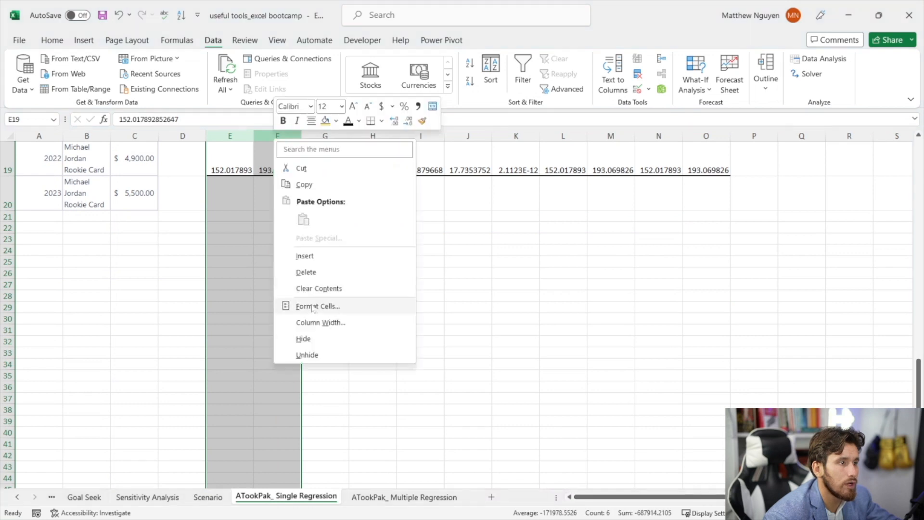
{"action": "left_click", "coordinate": [311, 285]}
{"action": "scroll", "coordinate": [304, 260], "scroll_direction": "up", "scroll_amount": 6}
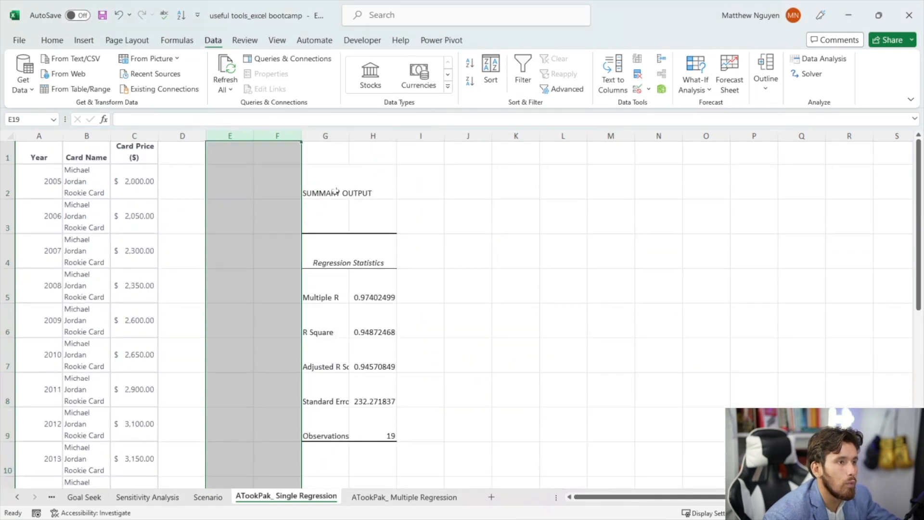
Bold the SUMMARY OUTPUT title in G2
{"action": "left_click", "coordinate": [336, 191]}
{"action": "left_click", "coordinate": [53, 42]}
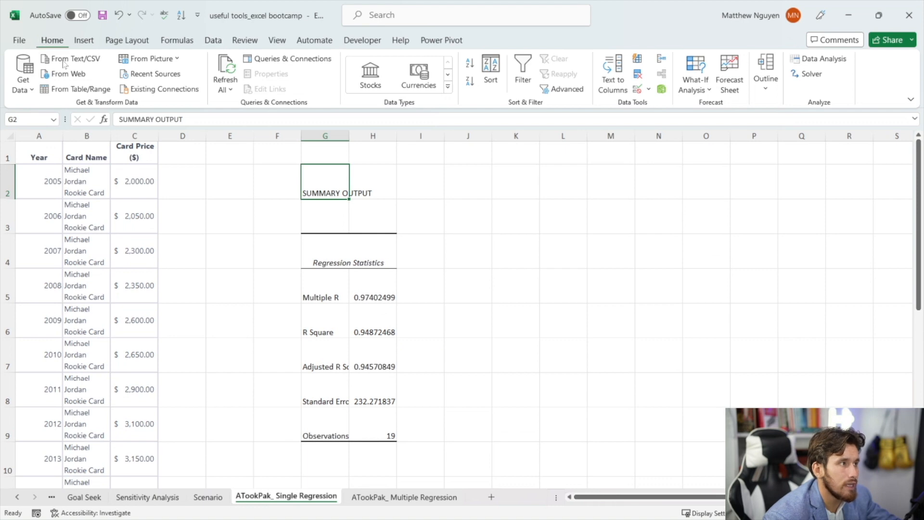
{"action": "left_click", "coordinate": [75, 82]}
Examine the regression statistics, the ANOVA table, and the coefficients and P-values for Intercept and Year
{"action": "scroll", "coordinate": [349, 256], "scroll_direction": "down", "scroll_amount": 2}
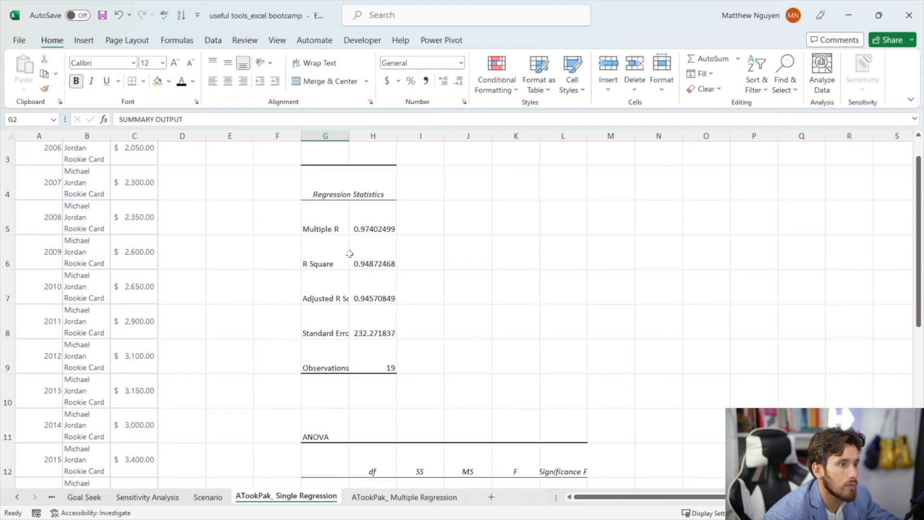
{"action": "scroll", "coordinate": [349, 256], "scroll_direction": "down", "scroll_amount": 4}
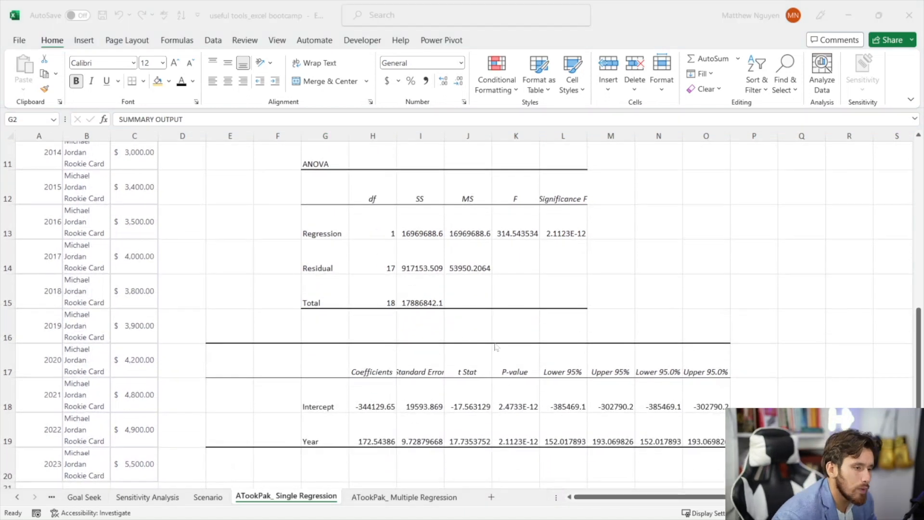
{"action": "scroll", "coordinate": [534, 378], "scroll_direction": "down", "scroll_amount": 2}
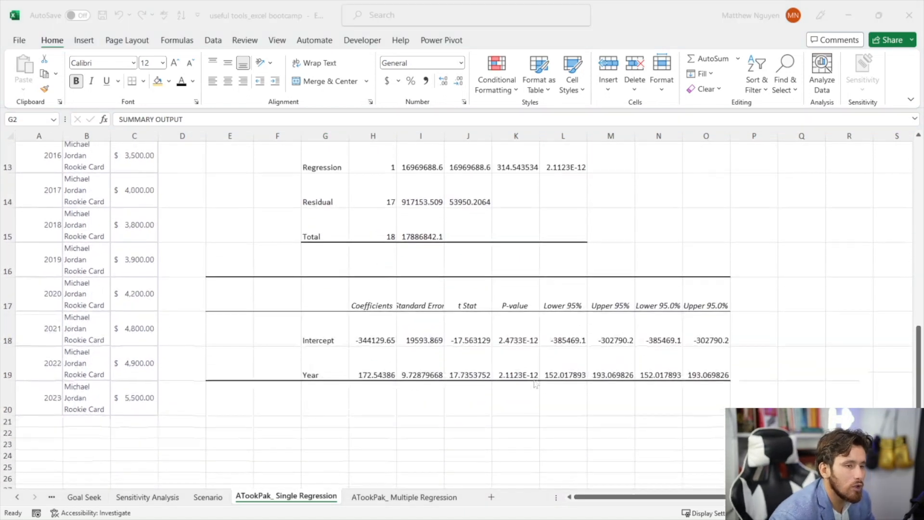
{"action": "left_click", "coordinate": [513, 339]}
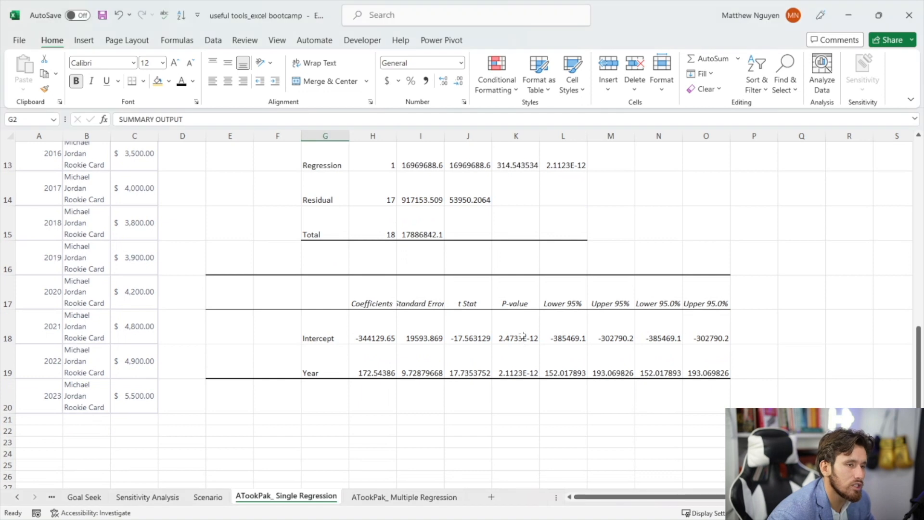
{"action": "left_click", "coordinate": [338, 412]}
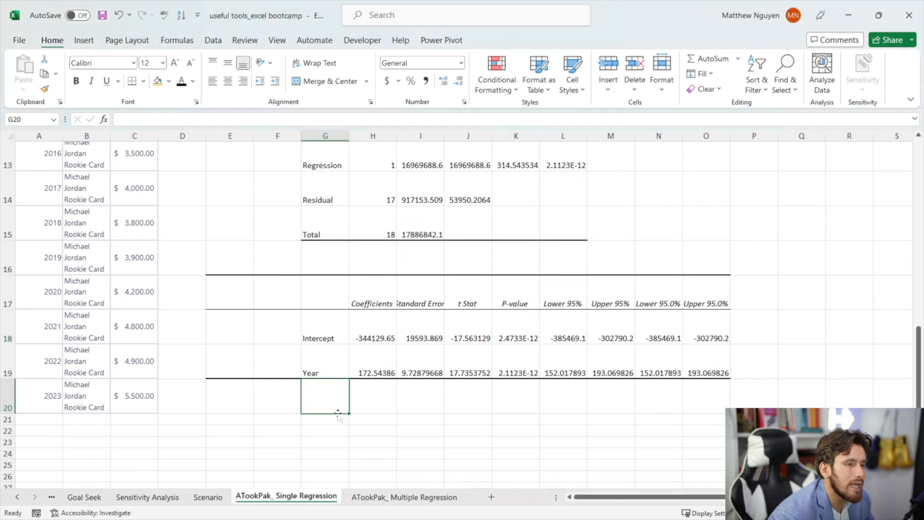
{"action": "left_click", "coordinate": [305, 422]}
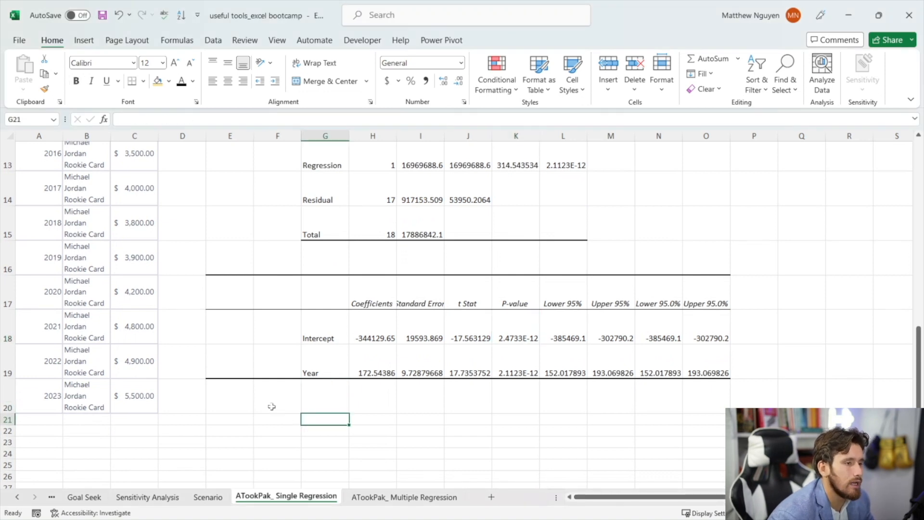
{"action": "scroll", "coordinate": [315, 378], "scroll_direction": "up", "scroll_amount": 4}
{"action": "scroll", "coordinate": [315, 337], "scroll_direction": "down", "scroll_amount": 9}
{"action": "scroll", "coordinate": [315, 327], "scroll_direction": "up", "scroll_amount": 3}
Enter the labels Year in F22 and Price in F23 below the regression output
{"action": "left_click", "coordinate": [272, 259]}
{"action": "type", "text": "Year"}
{"action": "key", "text": "Return"}
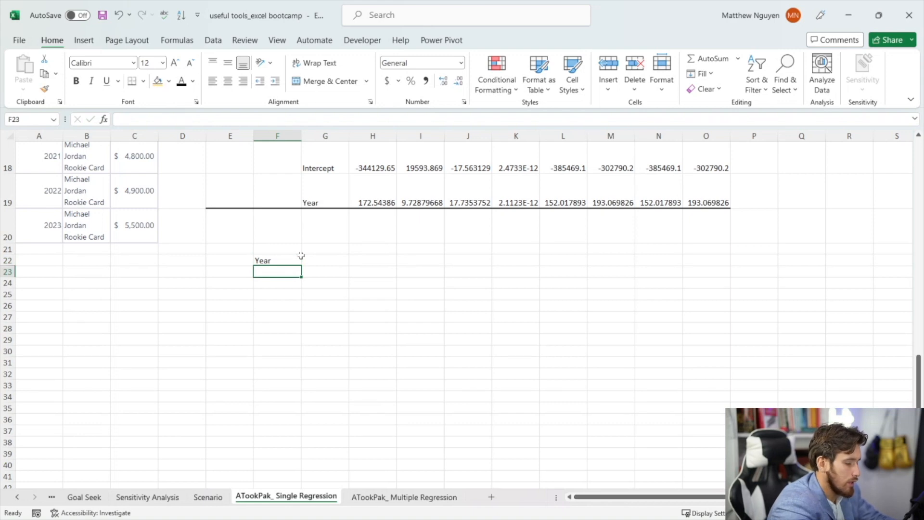
{"action": "type", "text": "Pr"}
{"action": "key", "text": "Return"}
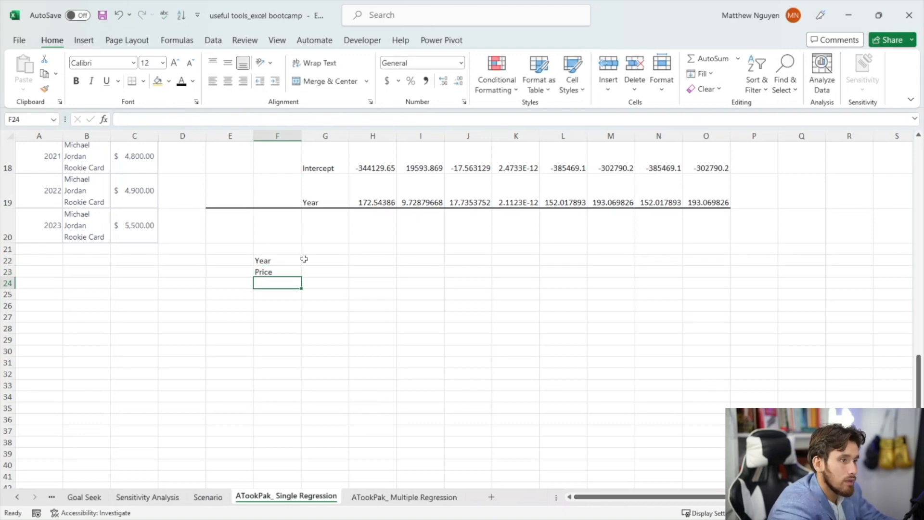
Add list data validation to G22 with A2:A20 as the source so the year can be chosen from the data
{"action": "left_click", "coordinate": [312, 261]}
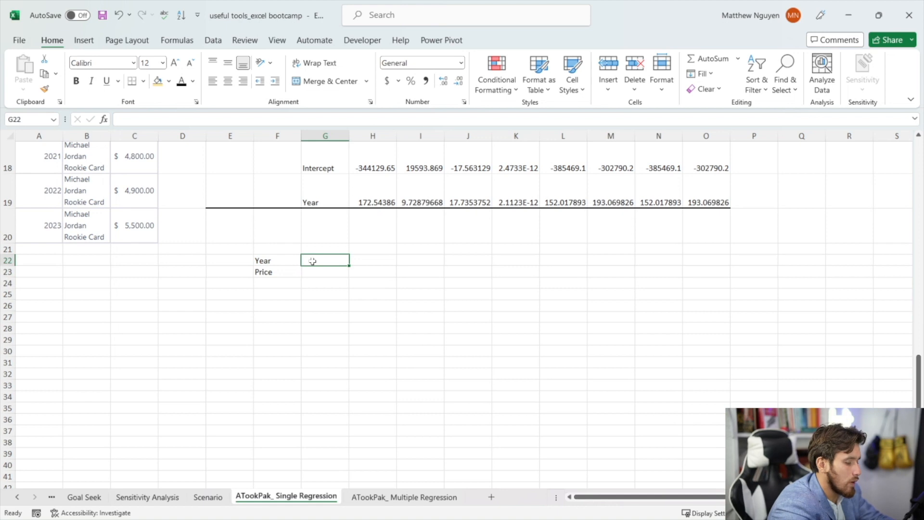
{"action": "left_click", "coordinate": [212, 40]}
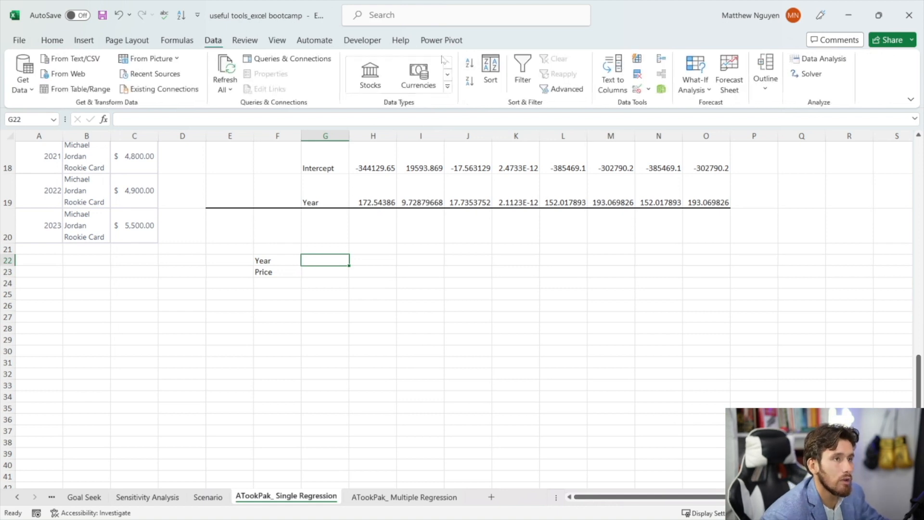
{"action": "left_click", "coordinate": [639, 75]}
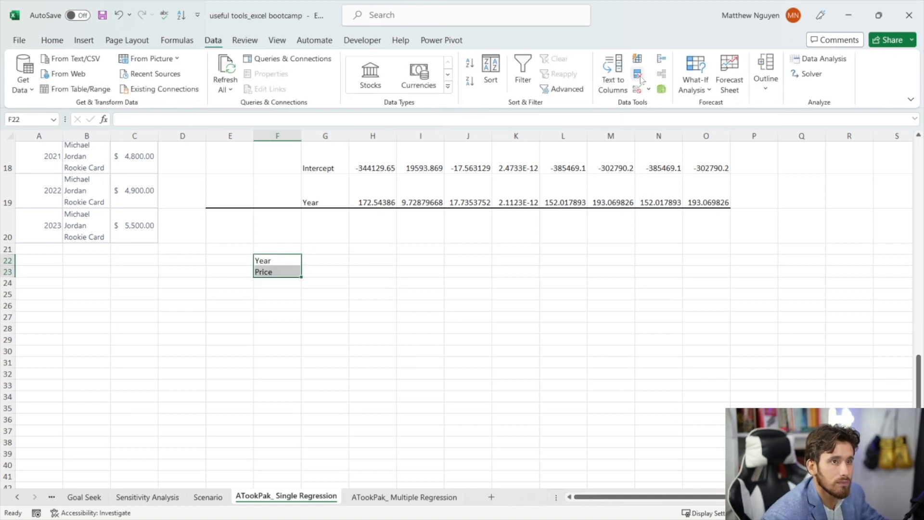
{"action": "left_click", "coordinate": [534, 280]}
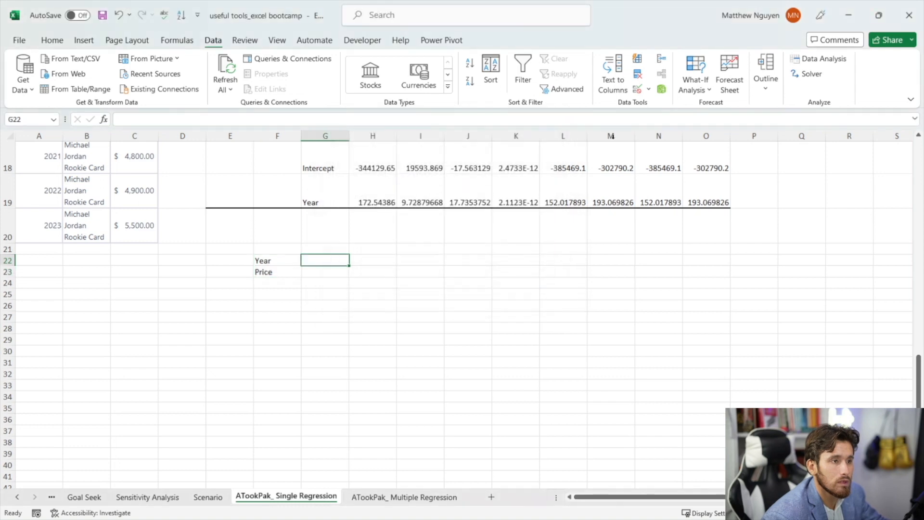
{"action": "left_click", "coordinate": [638, 90]}
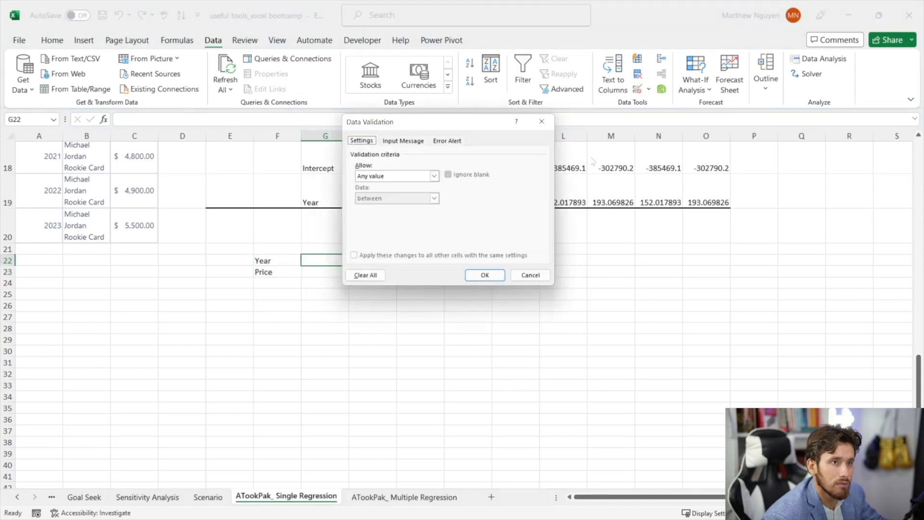
{"action": "left_click", "coordinate": [434, 177]}
{"action": "left_click", "coordinate": [426, 207]}
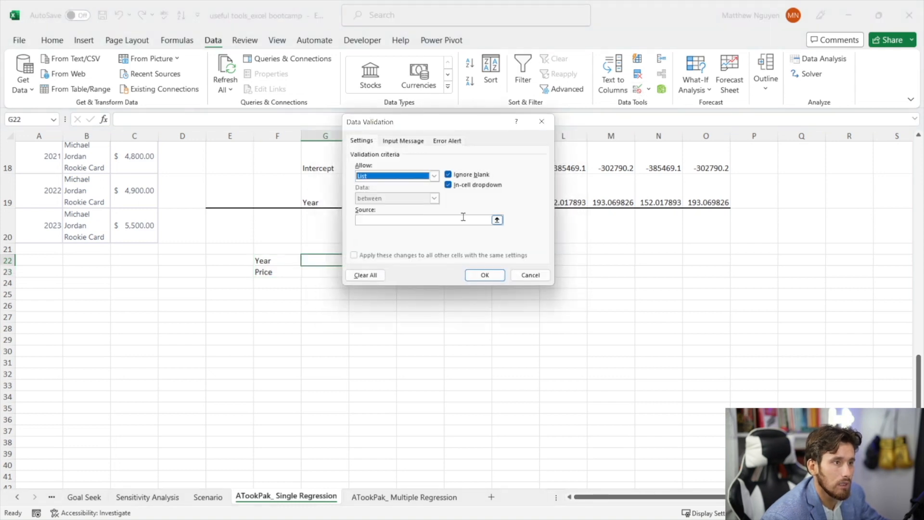
{"action": "left_click", "coordinate": [498, 220]}
{"action": "left_click_drag", "start_coordinate": [59, 226], "coordinate": [76, 169]}
{"action": "left_click", "coordinate": [547, 136]}
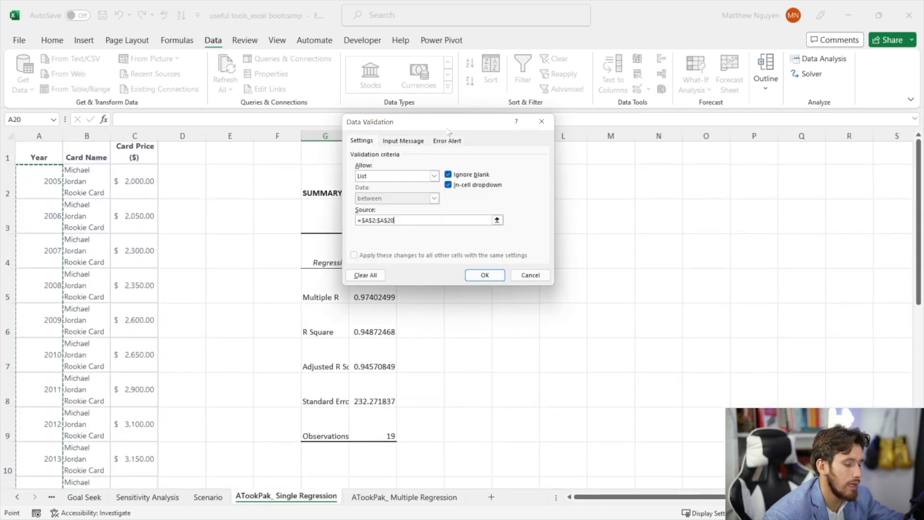
{"action": "left_click", "coordinate": [478, 280]}
Choose 2009 as the year in G22 from its validation list
{"action": "scroll", "coordinate": [434, 296], "scroll_direction": "down", "scroll_amount": 4}
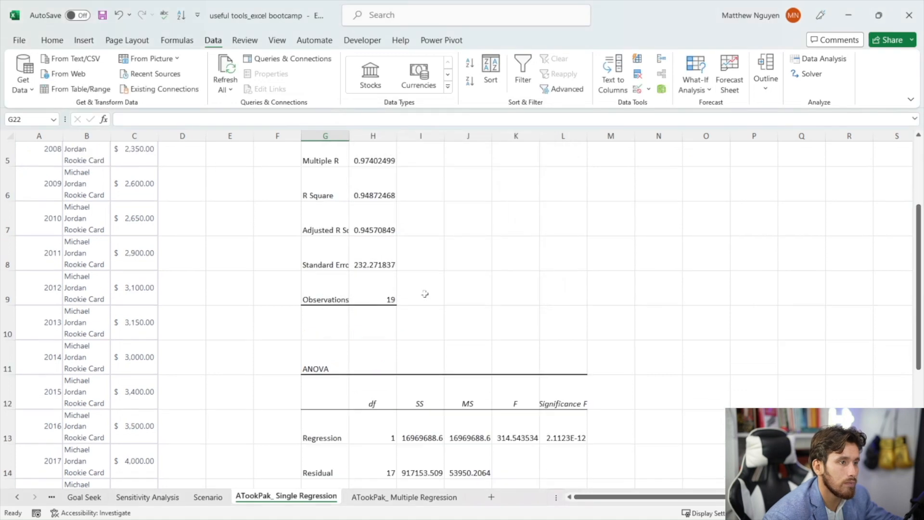
{"action": "left_click", "coordinate": [354, 431]}
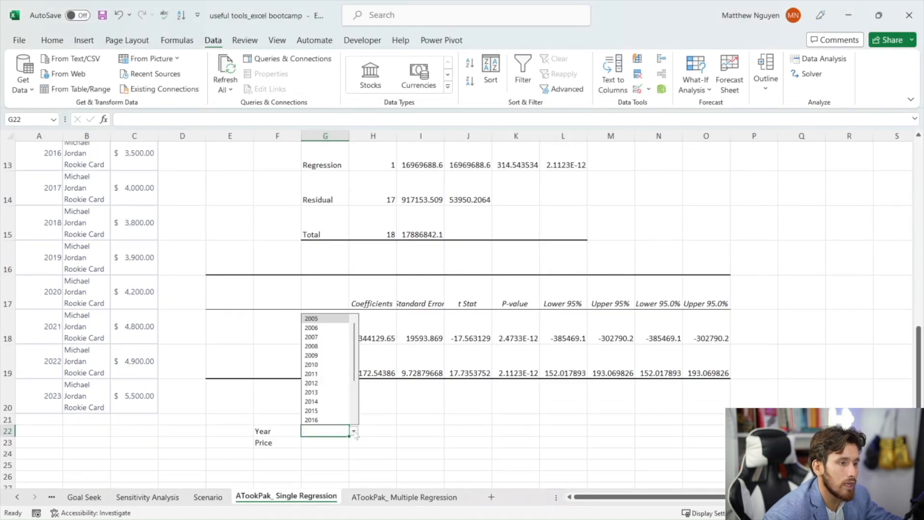
{"action": "left_click", "coordinate": [325, 357]}
Calculate the predicted price in G23 with the formula =H18+(H19*G22)
{"action": "left_click", "coordinate": [330, 442]}
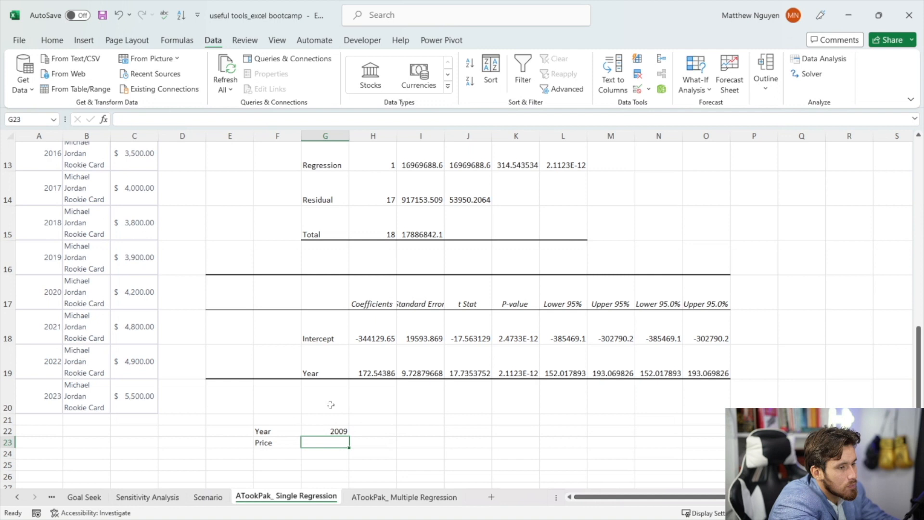
{"action": "type", "text": "="}
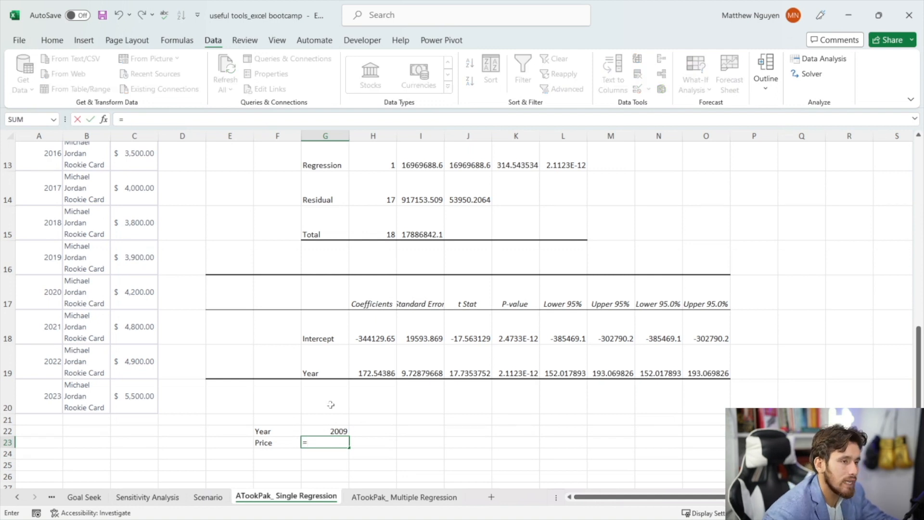
{"action": "left_click", "coordinate": [355, 330]}
{"action": "type", "text": "+("}
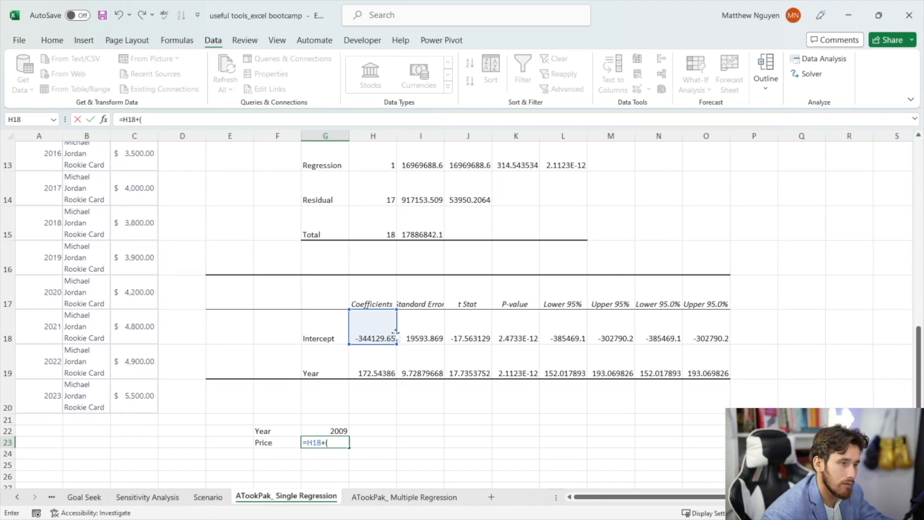
{"action": "left_click", "coordinate": [371, 351]}
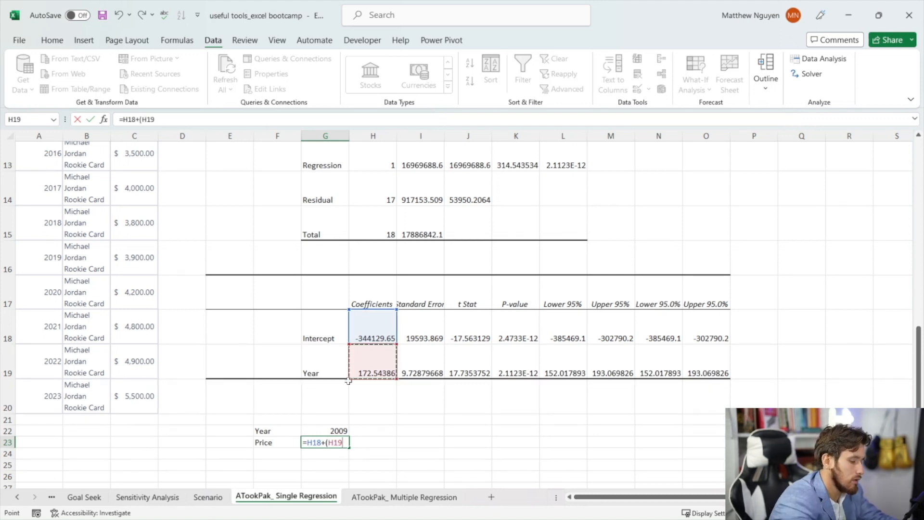
{"action": "type", "text": "*"}
{"action": "left_click", "coordinate": [332, 429]}
{"action": "type", "text": ")"}
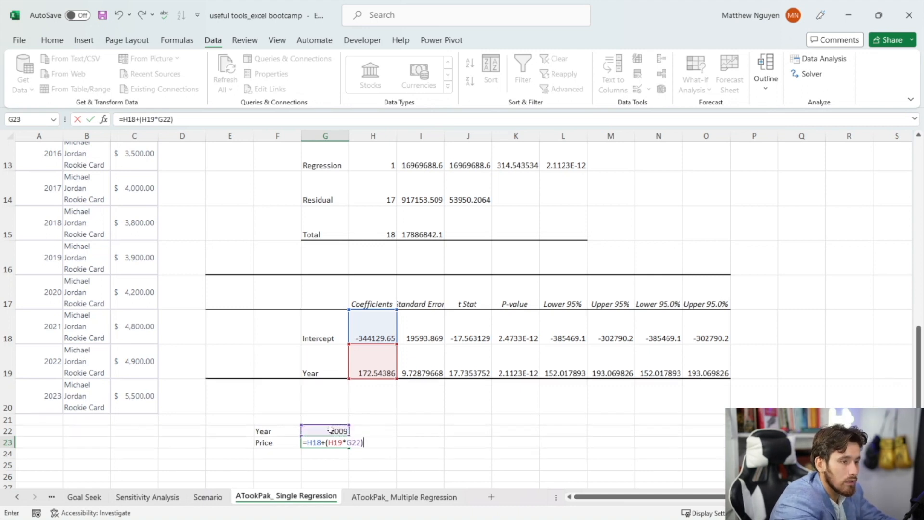
{"action": "key", "text": "Return"}
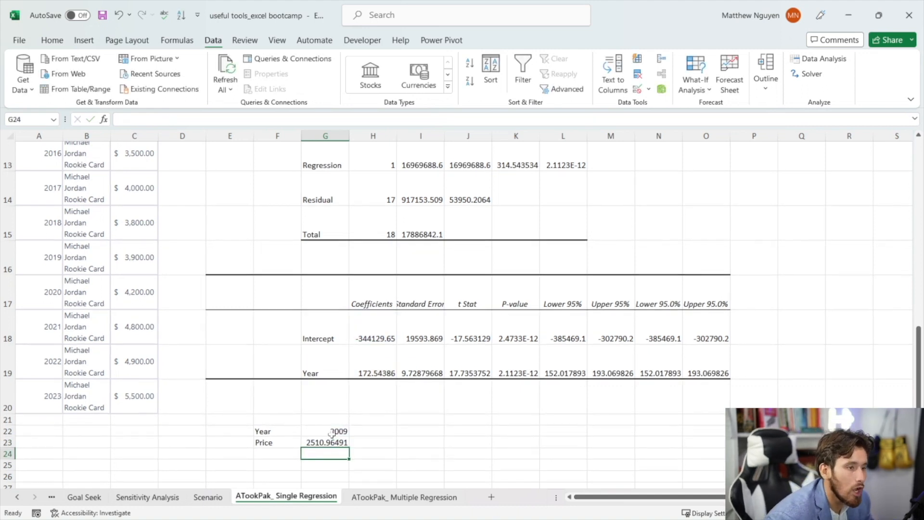
Apply the Accounting number format to the predicted price in G23
{"action": "left_click", "coordinate": [345, 442]}
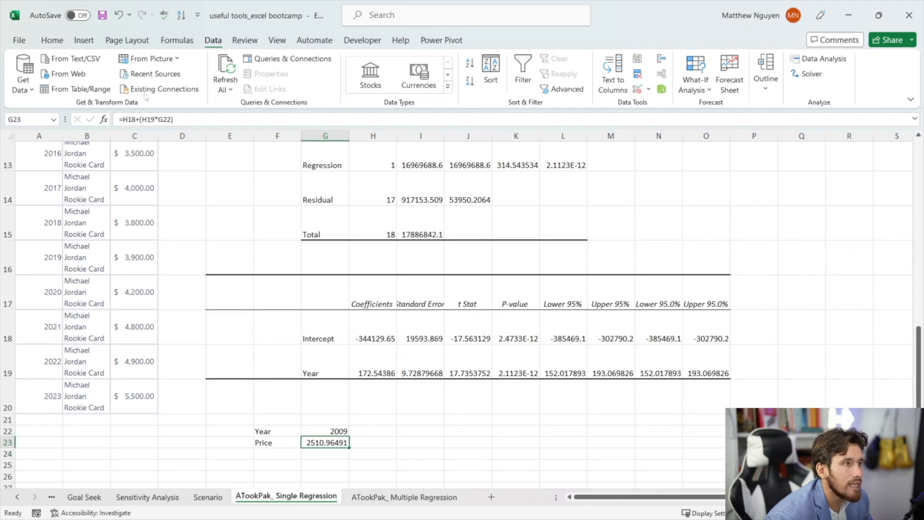
{"action": "left_click", "coordinate": [52, 40]}
{"action": "left_click", "coordinate": [387, 81]}
Compare the actual 2009 card price in the source data with the predicted price in G23
{"action": "scroll", "coordinate": [65, 271], "scroll_direction": "up", "scroll_amount": 3}
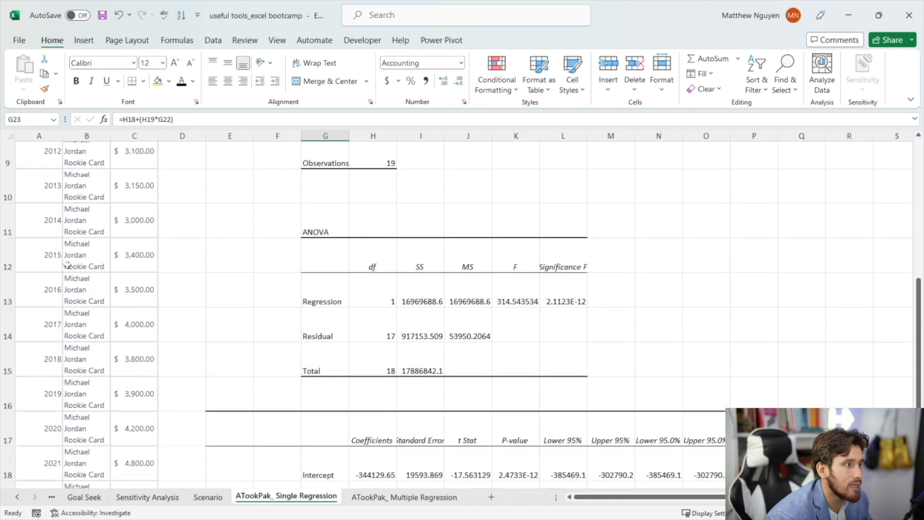
{"action": "left_click_drag", "start_coordinate": [51, 155], "coordinate": [144, 163]}
{"action": "scroll", "coordinate": [246, 309], "scroll_direction": "down", "scroll_amount": 2}
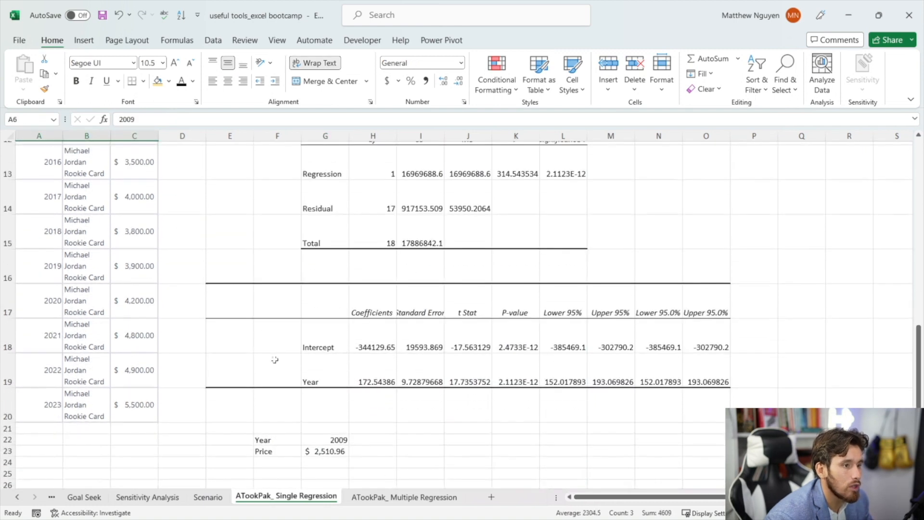
{"action": "left_click", "coordinate": [323, 449]}
Change the year in G22 to 2022 using its validation list
{"action": "left_click", "coordinate": [333, 439]}
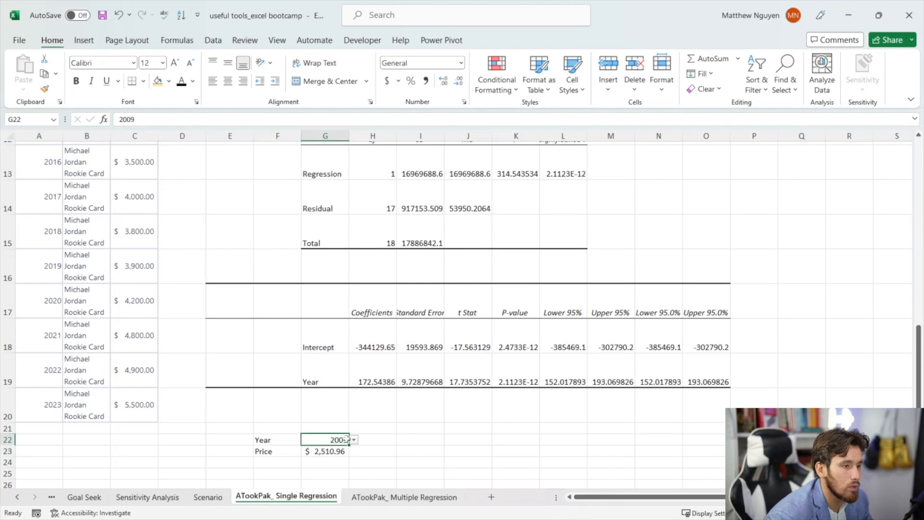
{"action": "left_click", "coordinate": [354, 441]}
{"action": "scroll", "coordinate": [336, 414], "scroll_direction": "down", "scroll_amount": 3}
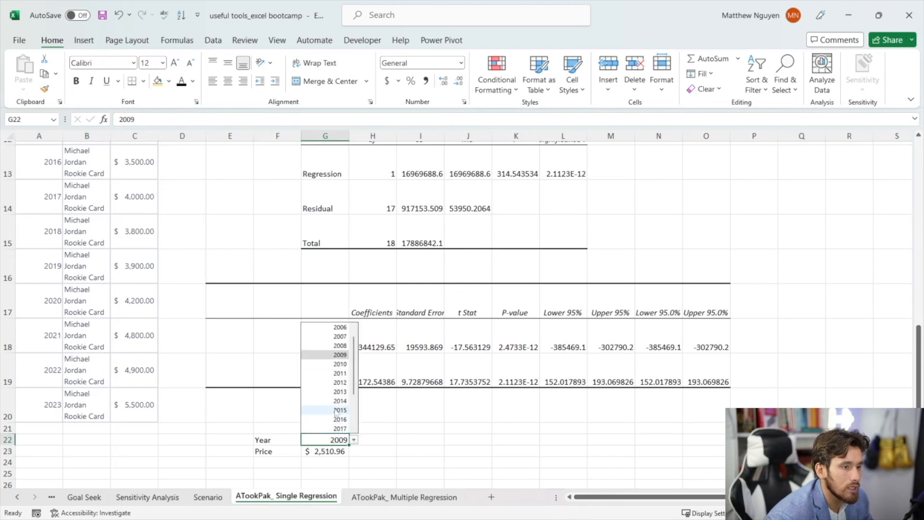
{"action": "left_click", "coordinate": [338, 419]}
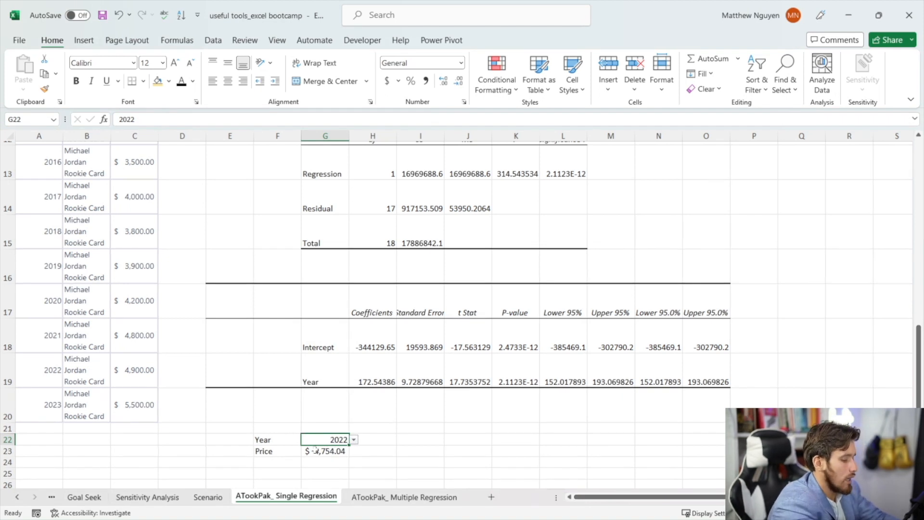
Try to enter 2025 as the year in G22, and set the cell back to 2022
{"action": "type", "text": "200"}
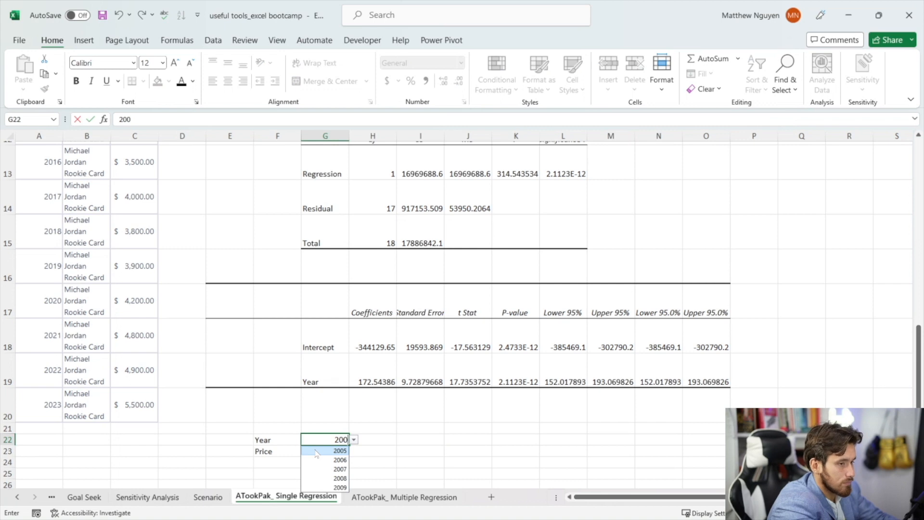
{"action": "key", "text": "BackSpace"}
{"action": "key", "text": "BackSpace"}
{"action": "type", "text": "225"}
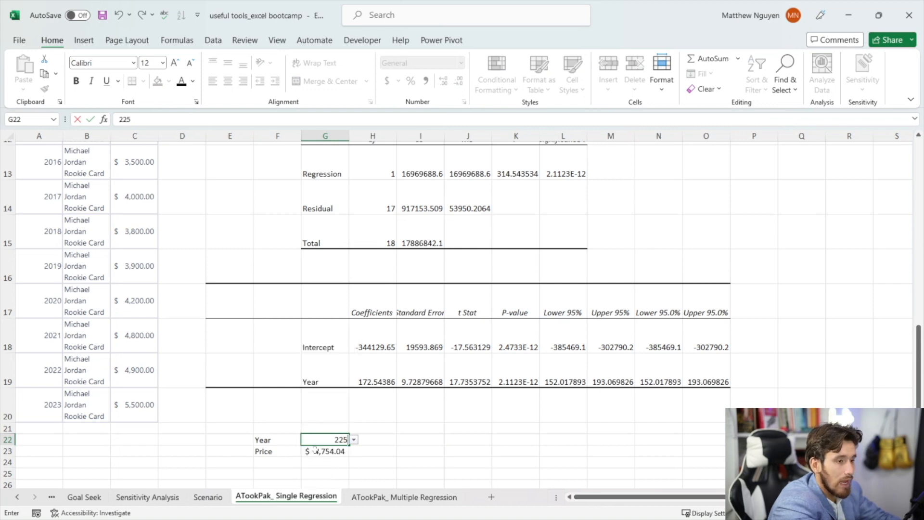
{"action": "key", "text": "BackSpace"}
{"action": "type", "text": "025"}
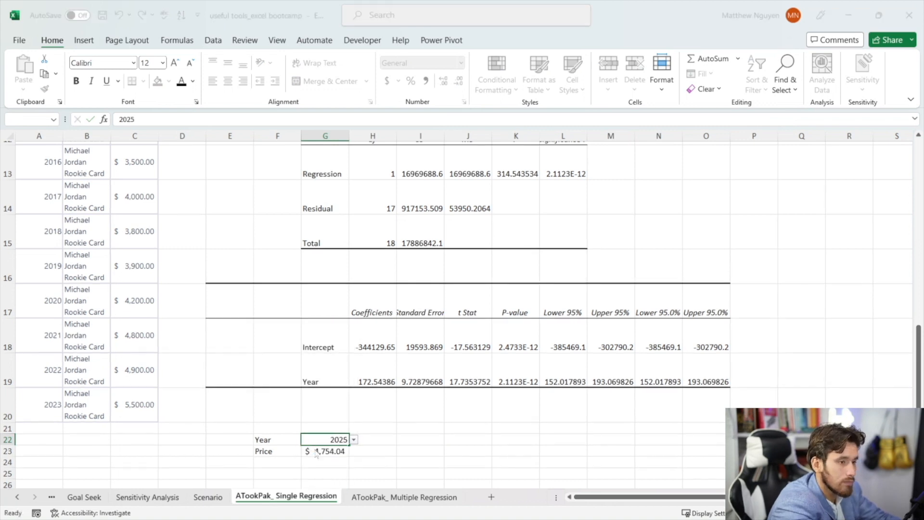
{"action": "key", "text": "Return"}
{"action": "key", "text": "Return"}
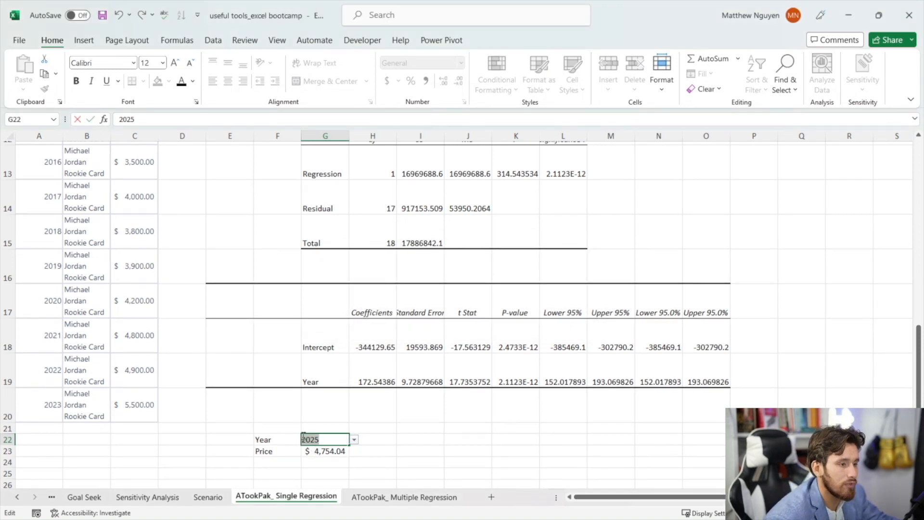
{"action": "type", "text": "2022"}
{"action": "key", "text": "Return"}
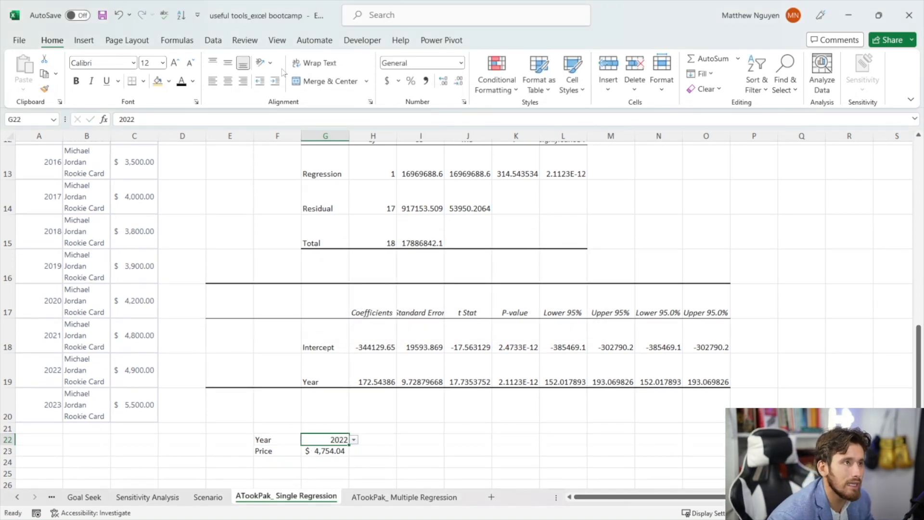
Change the data validation of G22 to allow only whole numbers greater than 1990
{"action": "left_click", "coordinate": [215, 41]}
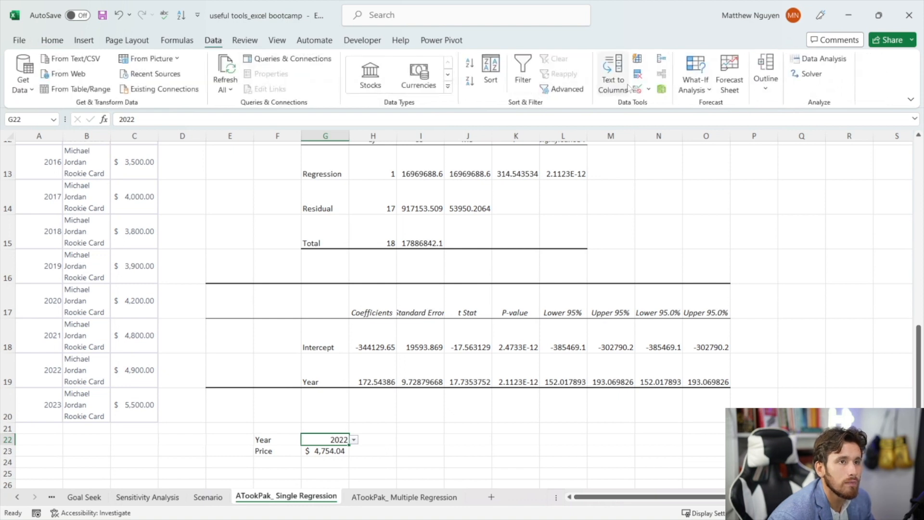
{"action": "left_click", "coordinate": [637, 75]}
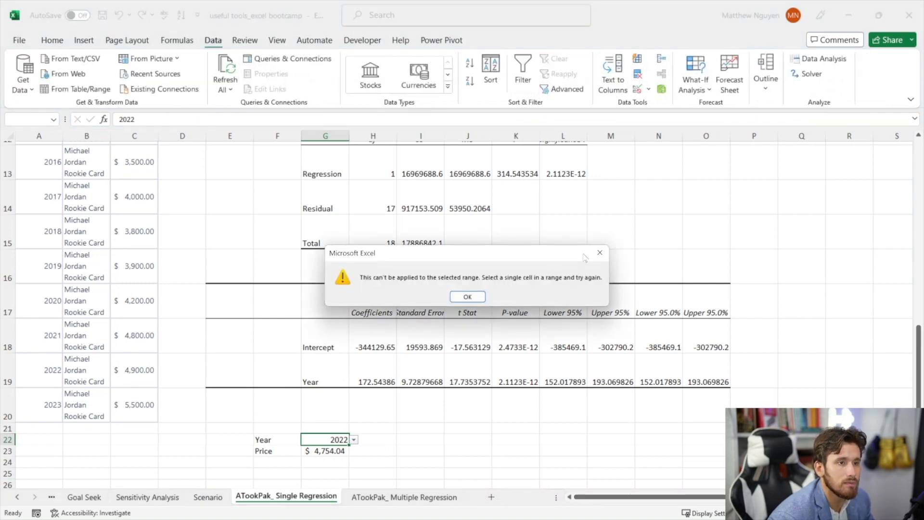
{"action": "left_click", "coordinate": [600, 253]}
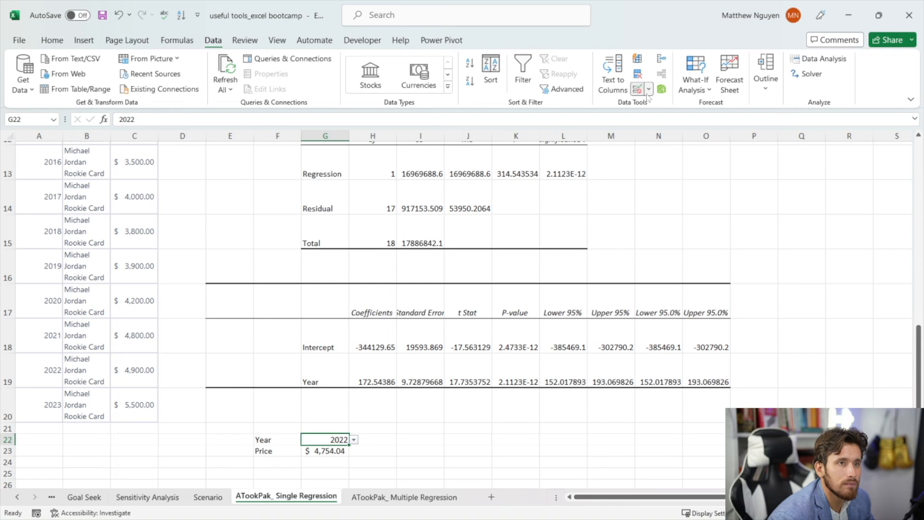
{"action": "left_click", "coordinate": [648, 89]}
{"action": "left_click", "coordinate": [679, 106]}
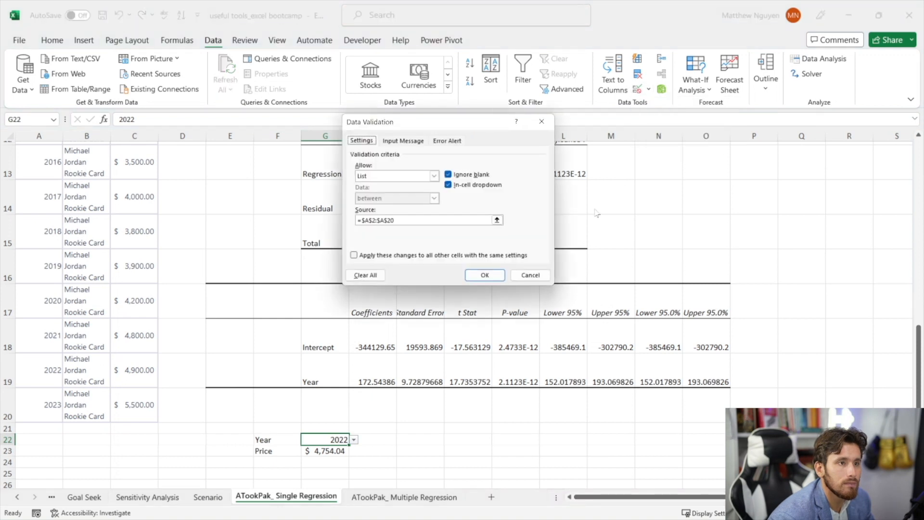
{"action": "left_click", "coordinate": [433, 176]}
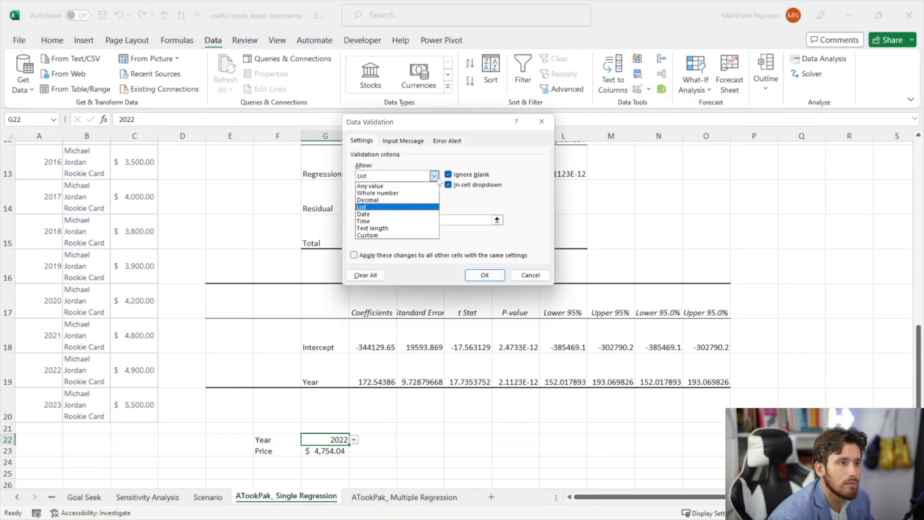
{"action": "left_click", "coordinate": [422, 193]}
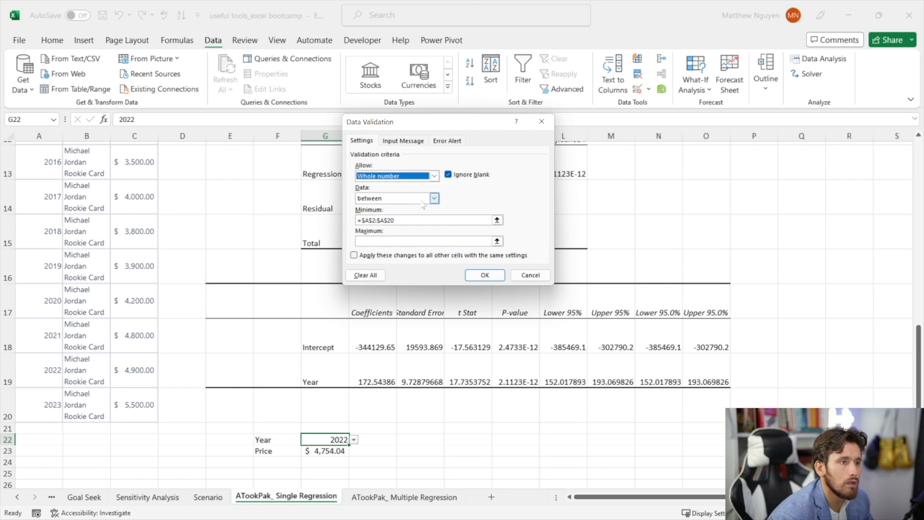
{"action": "left_click", "coordinate": [435, 199]}
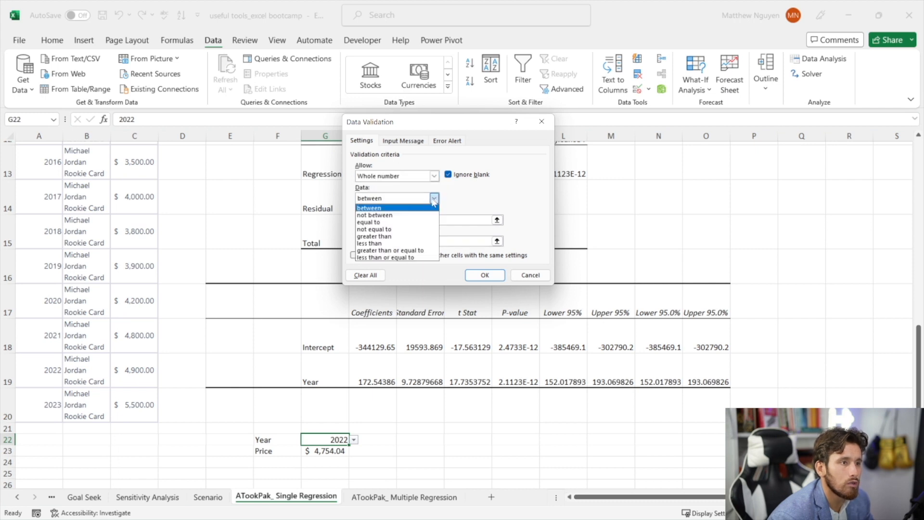
{"action": "left_click", "coordinate": [417, 236]}
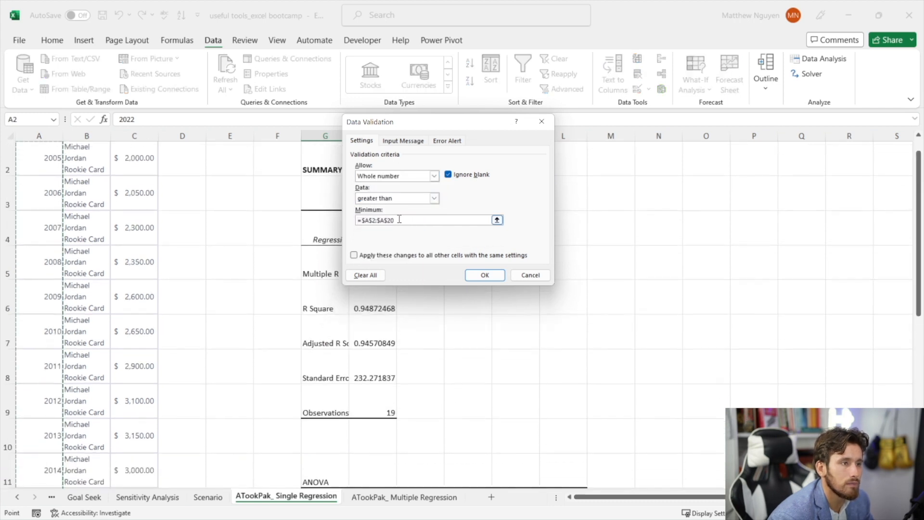
{"action": "type", "text": "1990"}
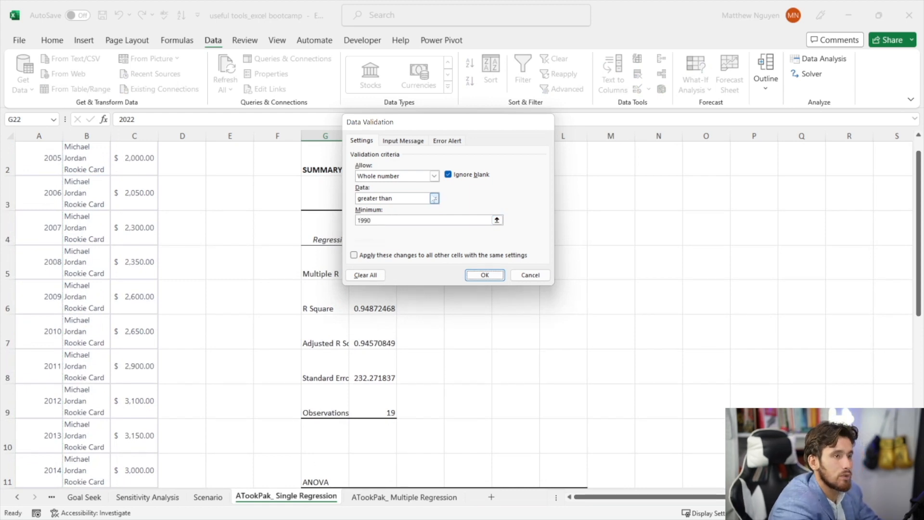
Apply the whole-number validation rule to G22 and enter 2026 as the year
{"action": "left_click", "coordinate": [485, 275]}
{"action": "scroll", "coordinate": [429, 203], "scroll_direction": "down", "scroll_amount": 3}
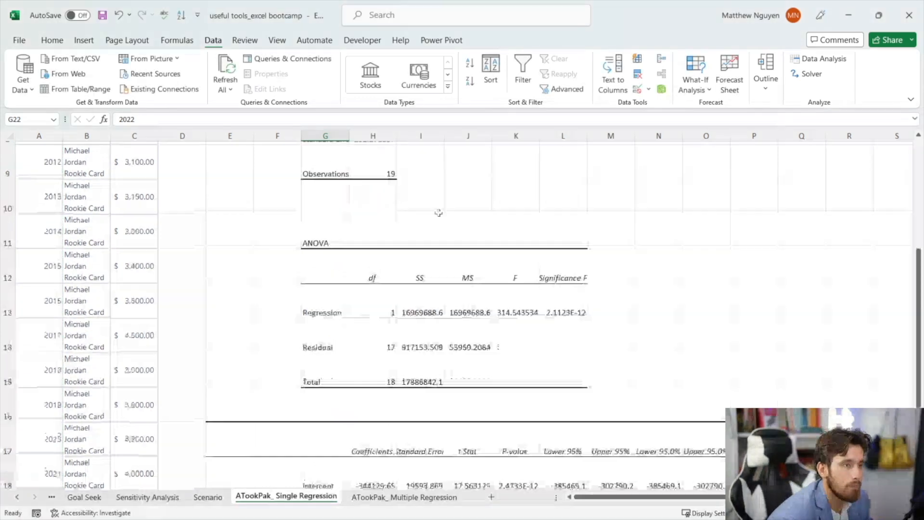
{"action": "scroll", "coordinate": [369, 307], "scroll_direction": "down", "scroll_amount": 1}
{"action": "type", "text": "2026"}
{"action": "key", "text": "Return"}
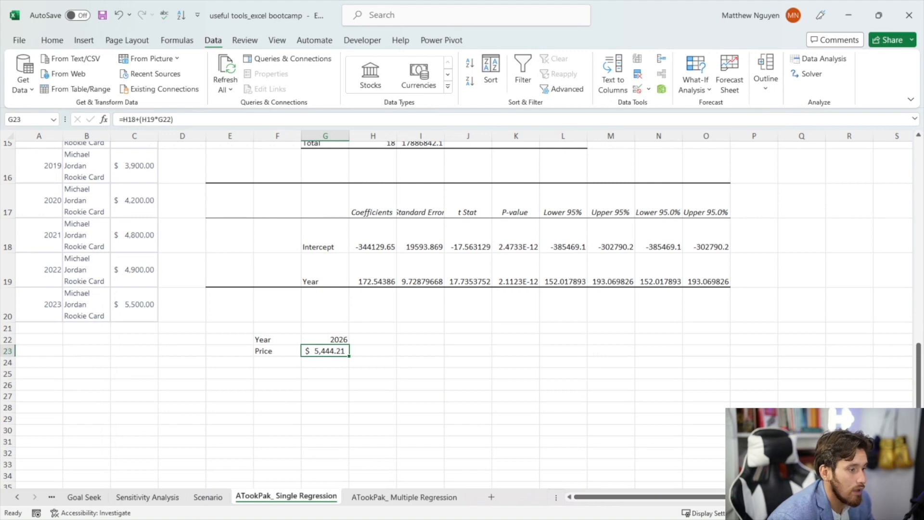
{"action": "key", "text": "alt+Tab"}
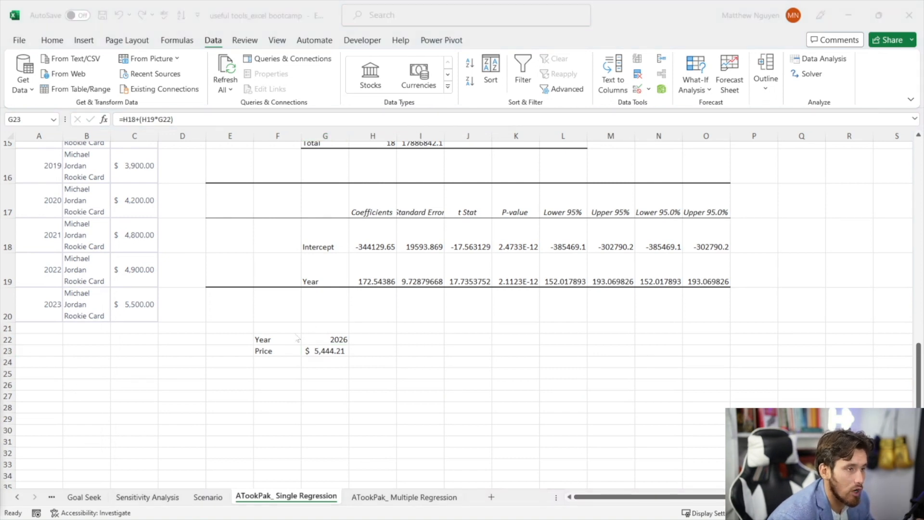
{"action": "key", "text": "alt+Tab"}
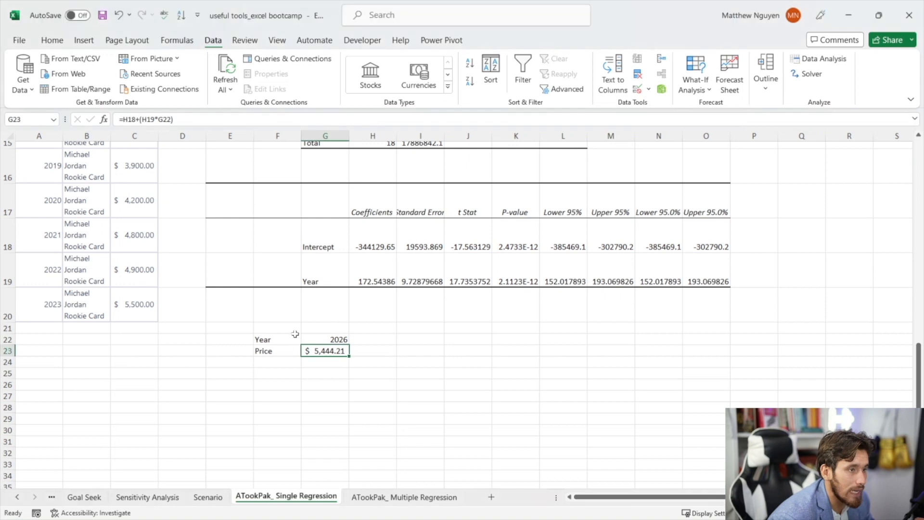
Make the header row A1:E1 bold on the ATookPak_ Multiple Regression sheet
{"action": "left_click", "coordinate": [402, 497]}
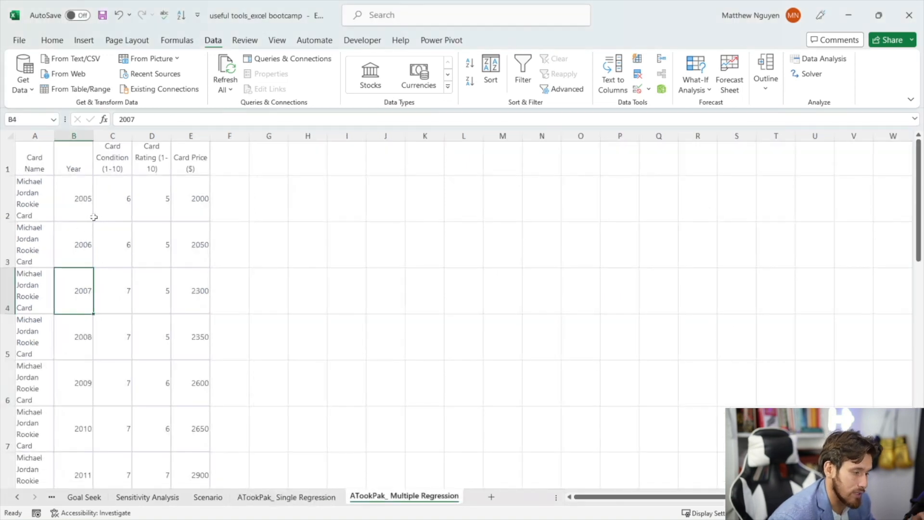
{"action": "left_click_drag", "start_coordinate": [34, 154], "coordinate": [181, 158]}
{"action": "key", "text": "ctrl+b"}
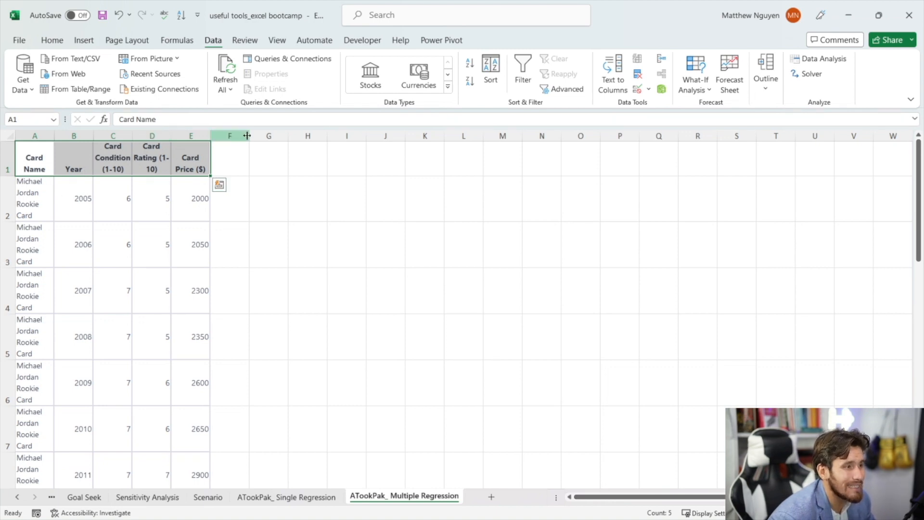
{"action": "left_click", "coordinate": [278, 193]}
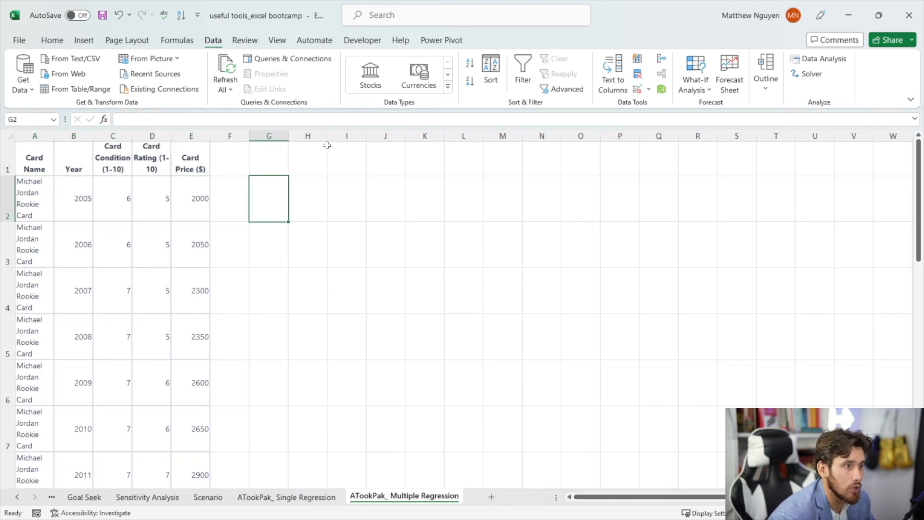
Start a ToolPak Regression, clear both existing input ranges, and set the Y range to the Card Price data in E1:E20
{"action": "left_click", "coordinate": [797, 63]}
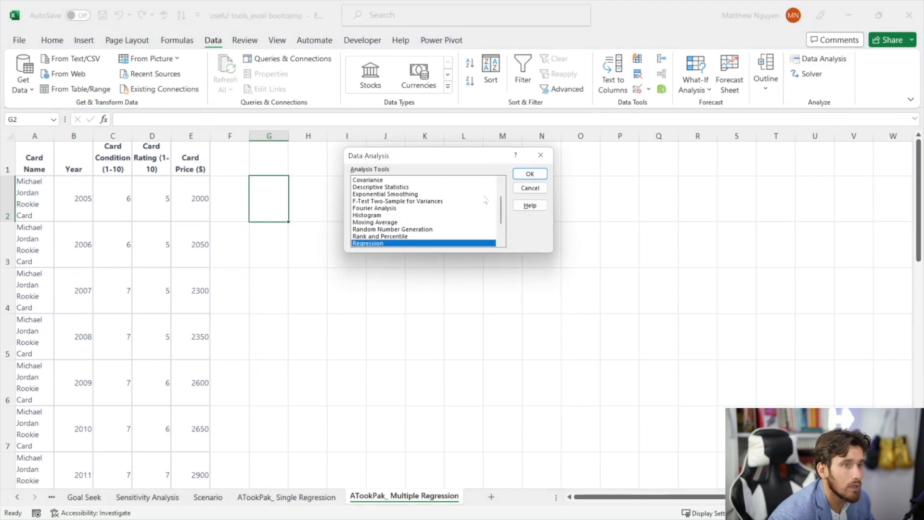
{"action": "left_click", "coordinate": [529, 173]}
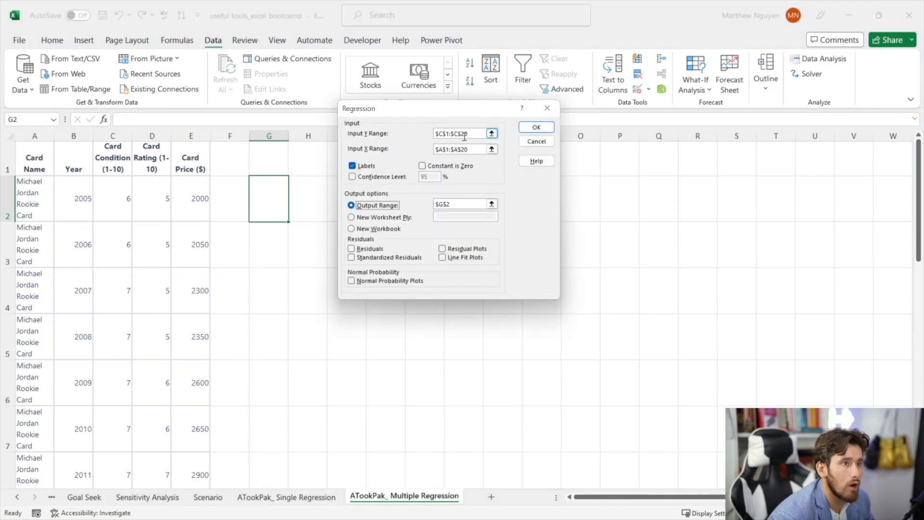
{"action": "left_click_drag", "start_coordinate": [467, 134], "coordinate": [434, 132]}
{"action": "key", "text": "BackSpace"}
{"action": "key", "text": "Tab"}
{"action": "key", "text": "BackSpace"}
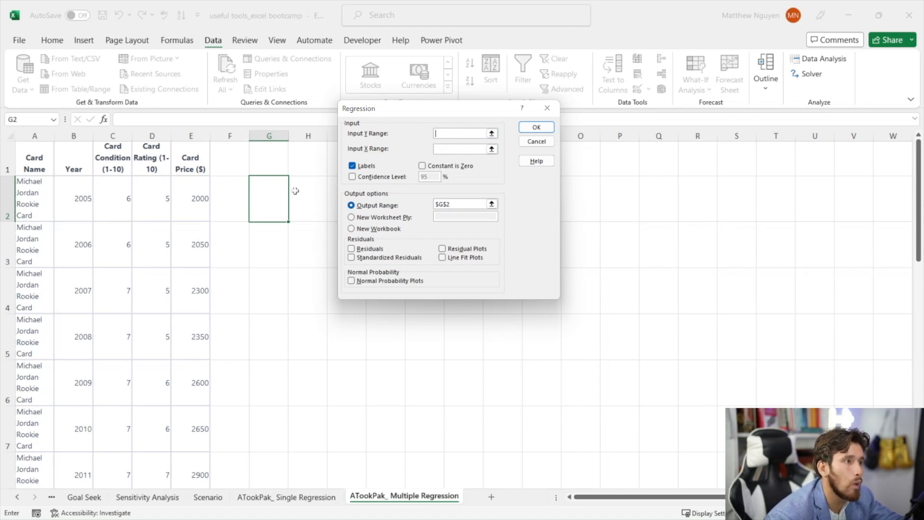
{"action": "left_click", "coordinate": [183, 163]}
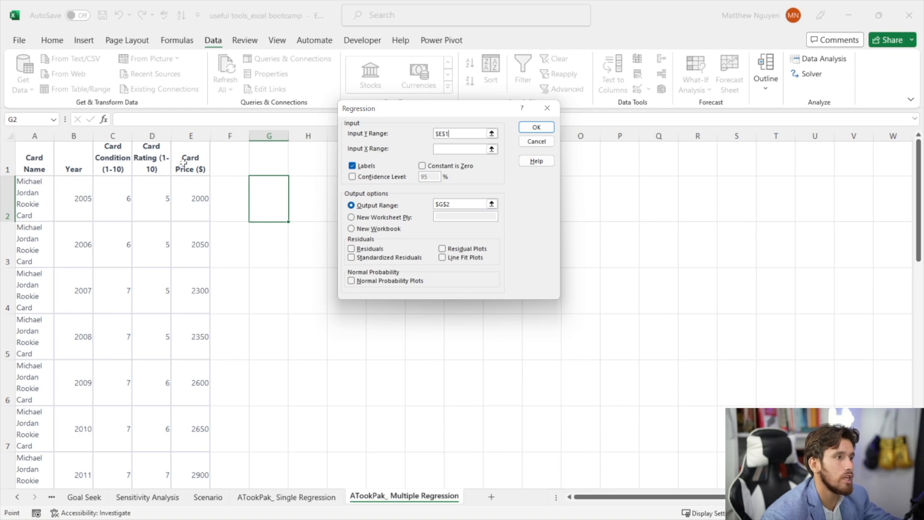
{"action": "key", "text": "ctrl+shift+Down"}
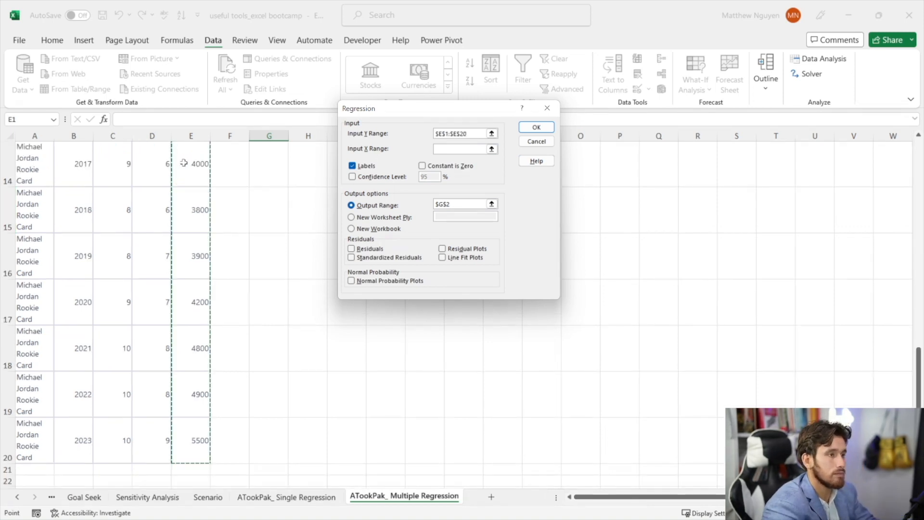
Set the regression's X range to the Year, Card Condition and Card Rating columns (B to D) and run it with output at G2
{"action": "left_click", "coordinate": [454, 149]}
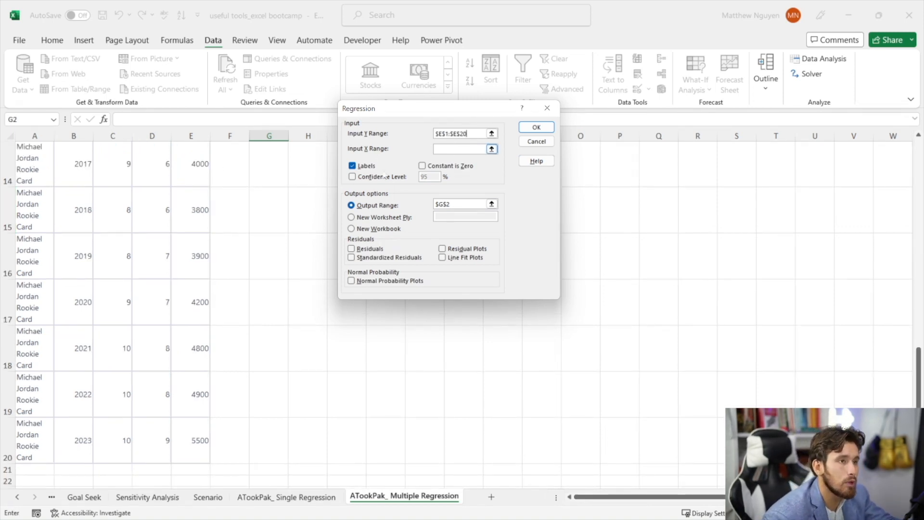
{"action": "scroll", "coordinate": [133, 238], "scroll_direction": "up", "scroll_amount": 5}
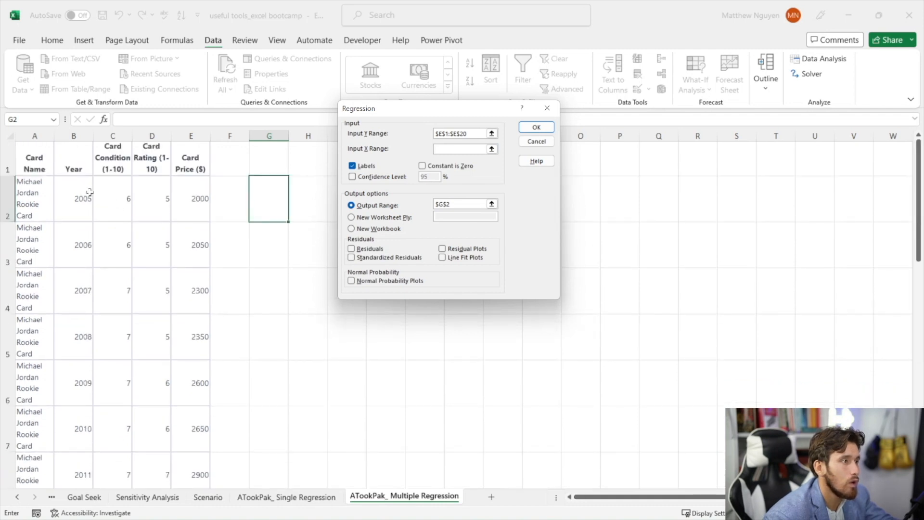
{"action": "left_click", "coordinate": [80, 143]}
{"action": "key", "text": "ctrl+shift+Right"}
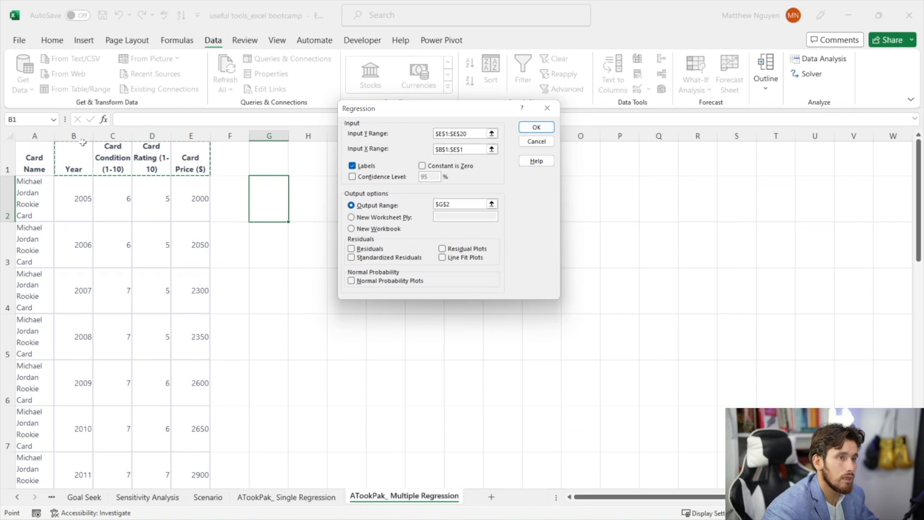
{"action": "key", "text": "BackSpace"}
{"action": "key", "text": "BackSpace"}
{"action": "key", "text": "BackSpace"}
{"action": "type", "text": "D"}
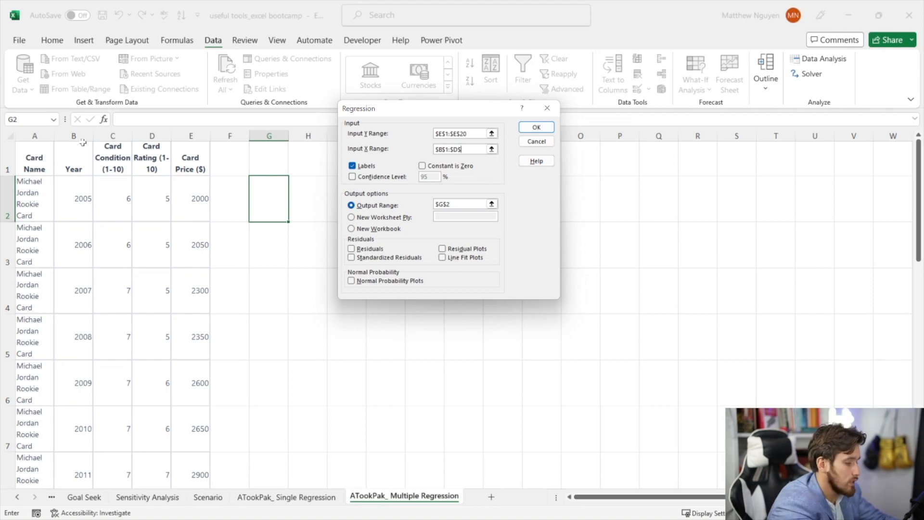
{"action": "key", "text": "Return"}
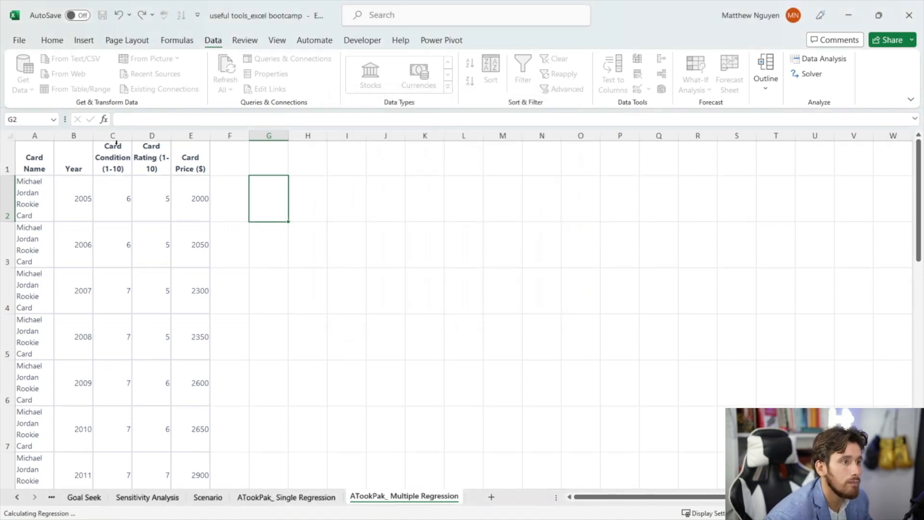
Review the multiple regression output and its P-values, and widen column G to fit the variable labels
{"action": "scroll", "coordinate": [254, 220], "scroll_direction": "down", "scroll_amount": 4}
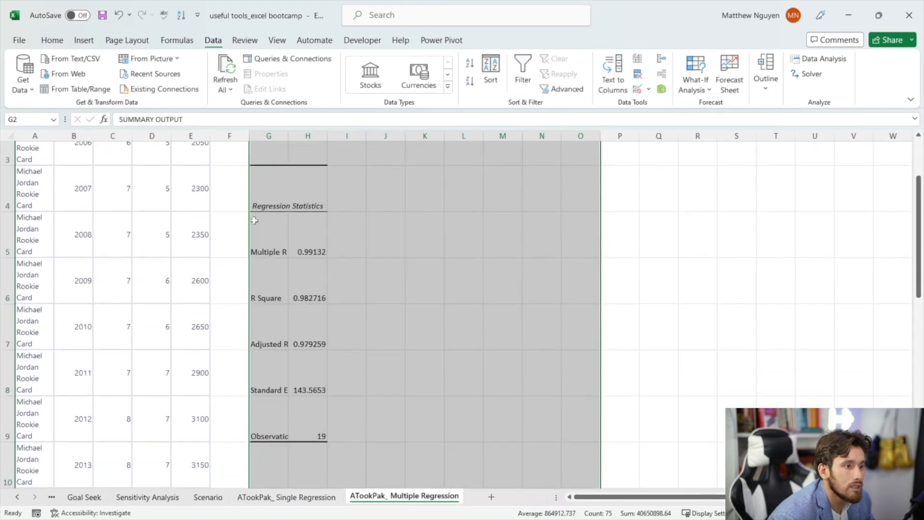
{"action": "scroll", "coordinate": [254, 220], "scroll_direction": "down", "scroll_amount": 2}
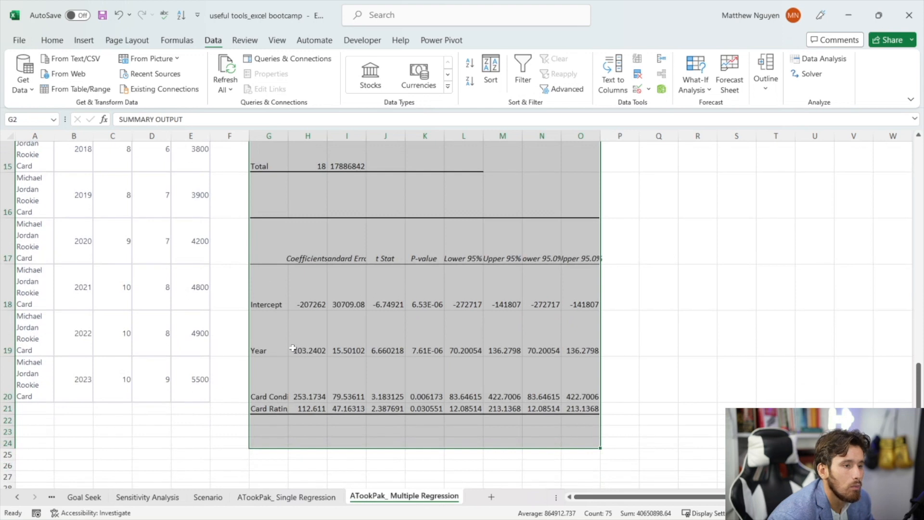
{"action": "left_click_drag", "start_coordinate": [288, 136], "coordinate": [302, 136]}
{"action": "left_click", "coordinate": [424, 246]}
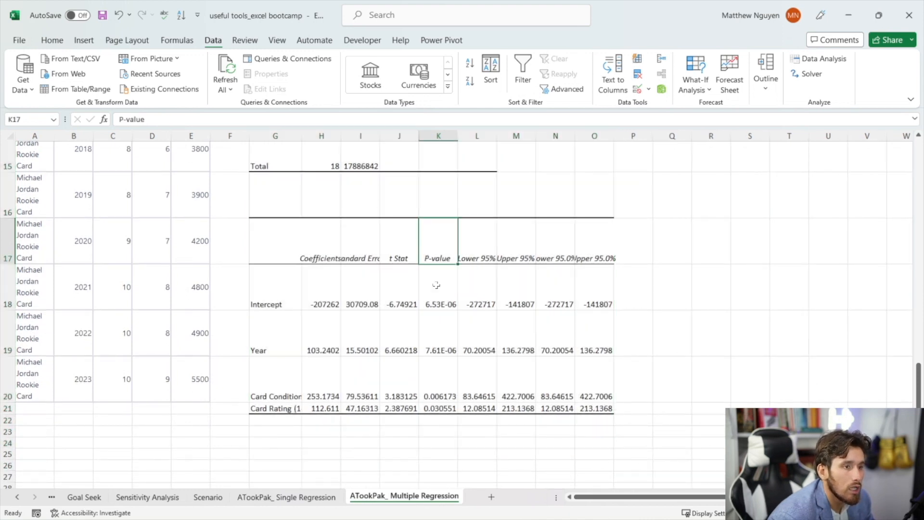
{"action": "scroll", "coordinate": [404, 366], "scroll_direction": "down", "scroll_amount": 1}
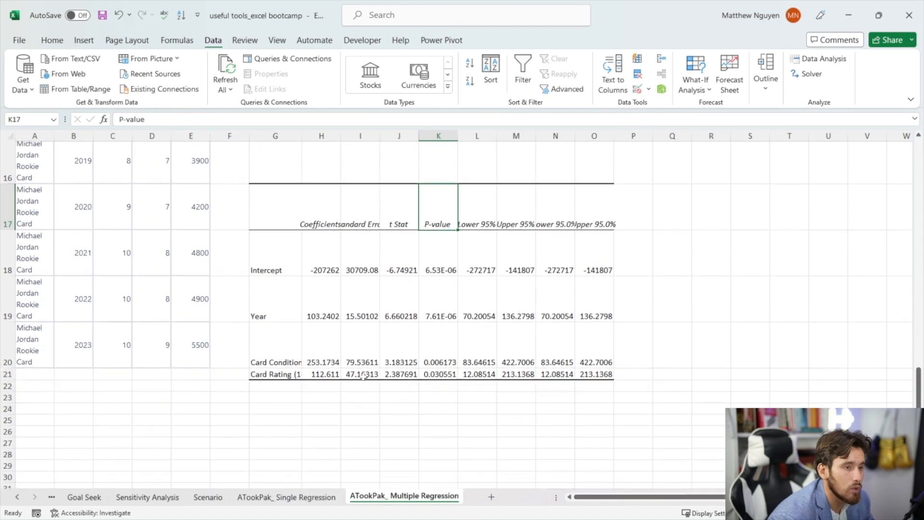
{"action": "left_click_drag", "start_coordinate": [306, 137], "coordinate": [332, 134]}
Enter the labels Year, Card Condition, Card Rating and Price in cells G24 to G27
{"action": "left_click", "coordinate": [303, 408]}
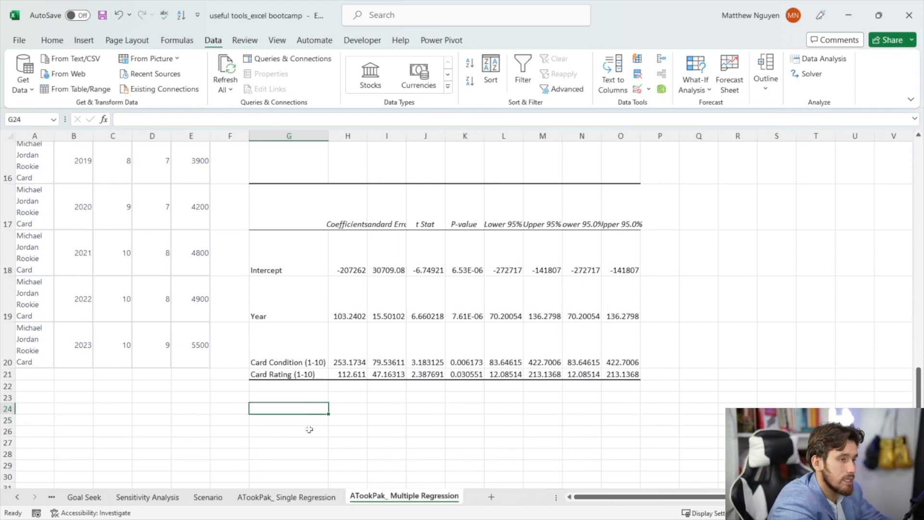
{"action": "type", "text": "Year"}
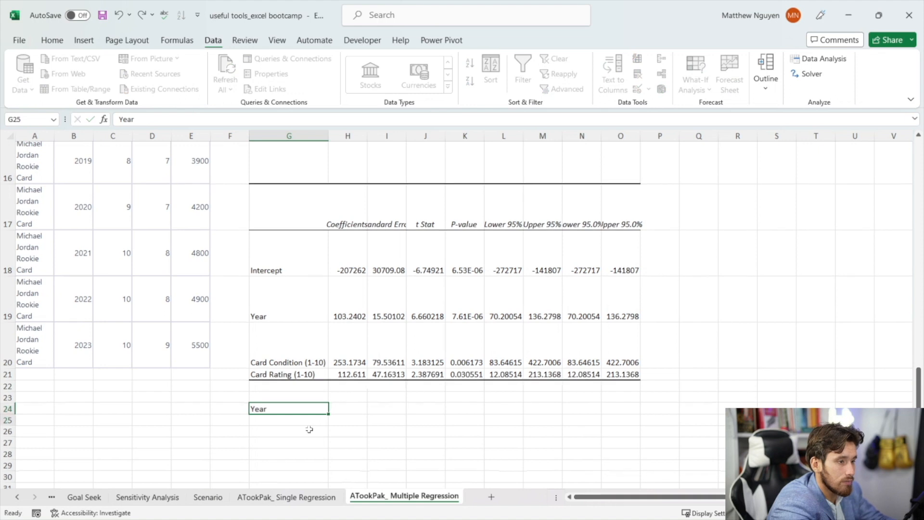
{"action": "key", "text": "Return"}
{"action": "type", "text": "Card Condition"}
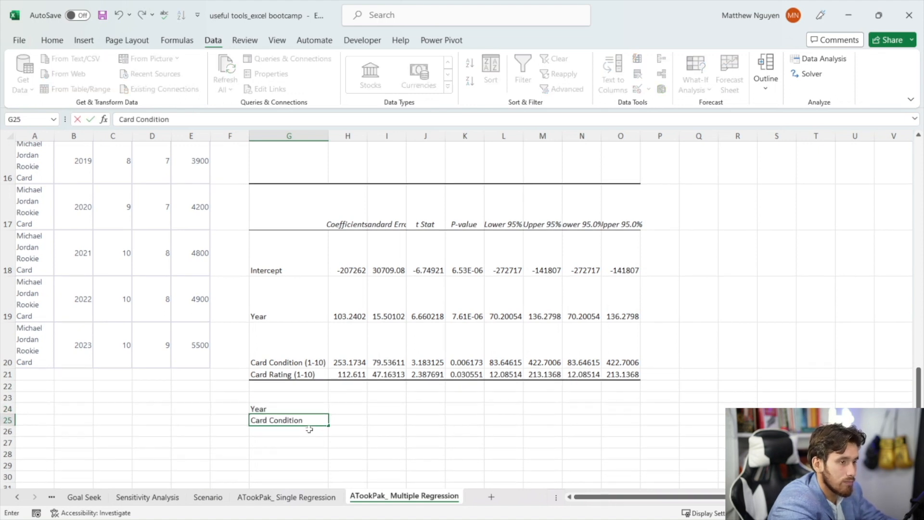
{"action": "key", "text": "Return"}
{"action": "type", "text": "Car"}
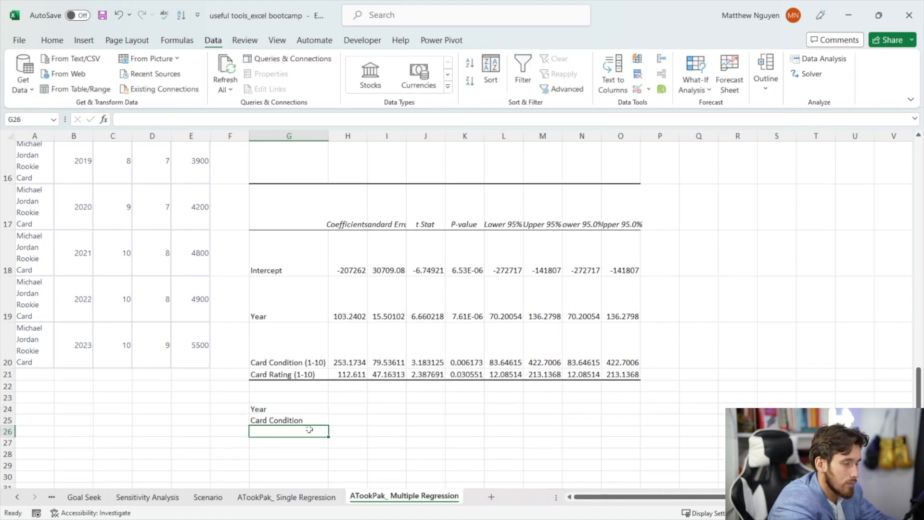
{"action": "type", "text": "d Rating"}
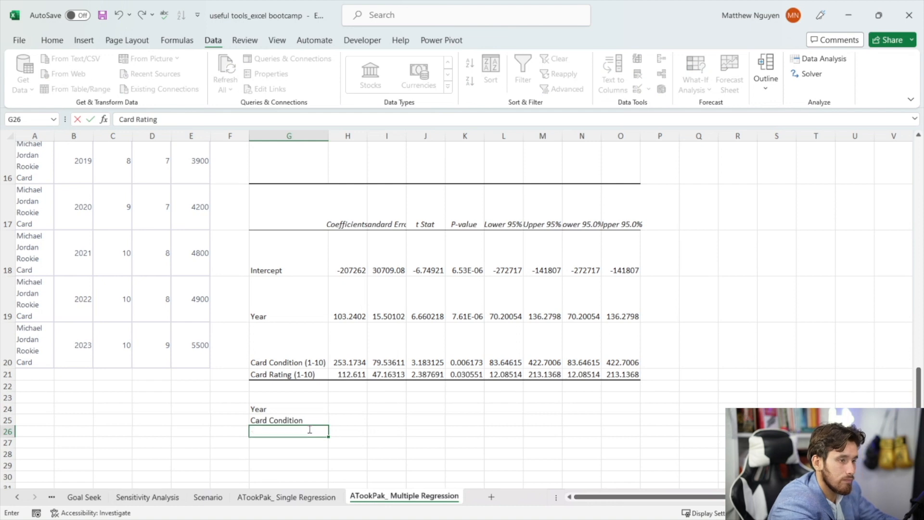
{"action": "key", "text": "Return"}
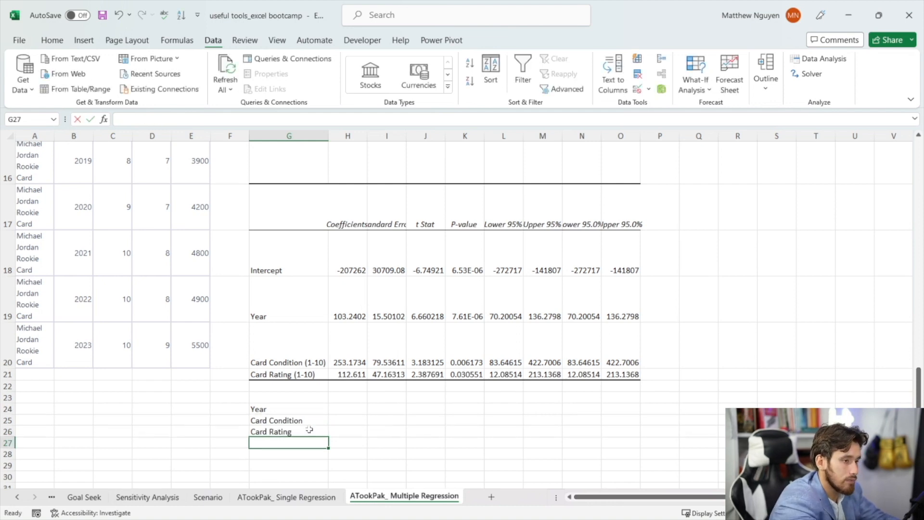
{"action": "type", "text": "Pri"}
{"action": "key", "text": "Return"}
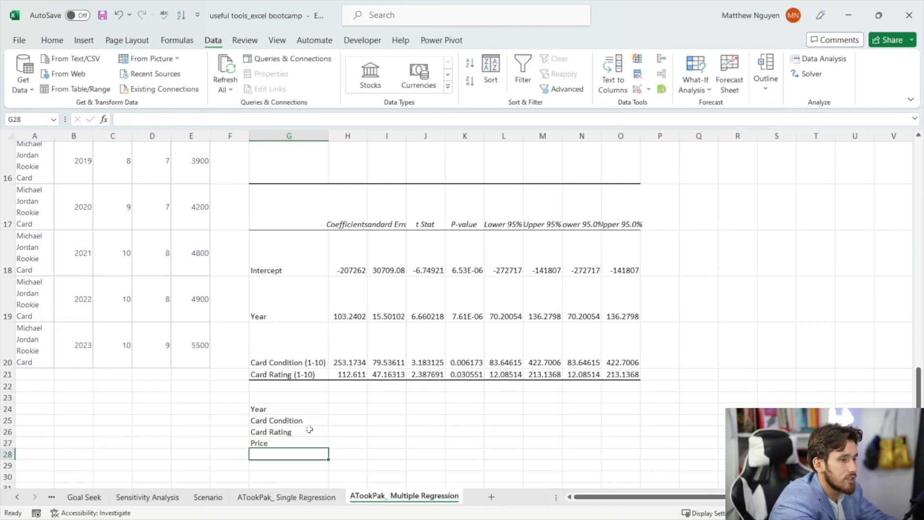
Begin the price formula in H27 with the intercept plus the year coefficient times the year input: =H18+(H19*H24
{"action": "left_click", "coordinate": [347, 440]}
{"action": "type", "text": "="}
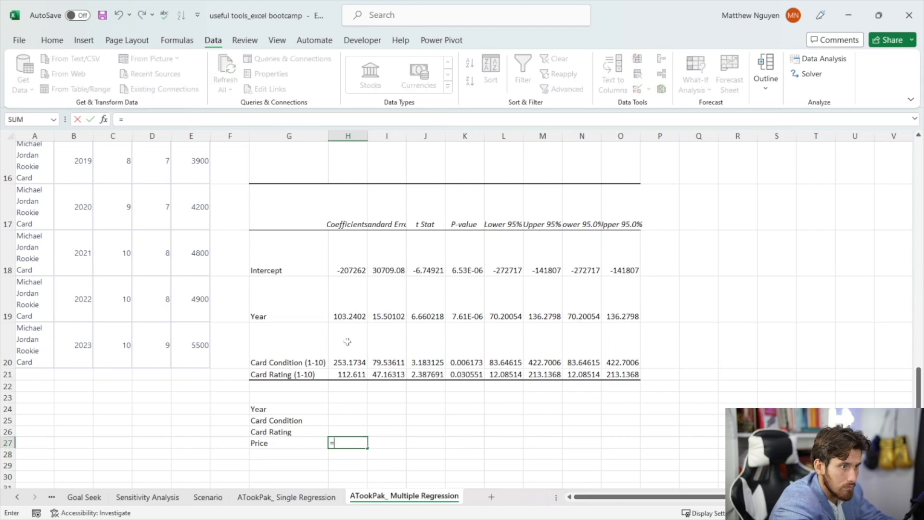
{"action": "left_click", "coordinate": [352, 270]}
{"action": "type", "text": "+"}
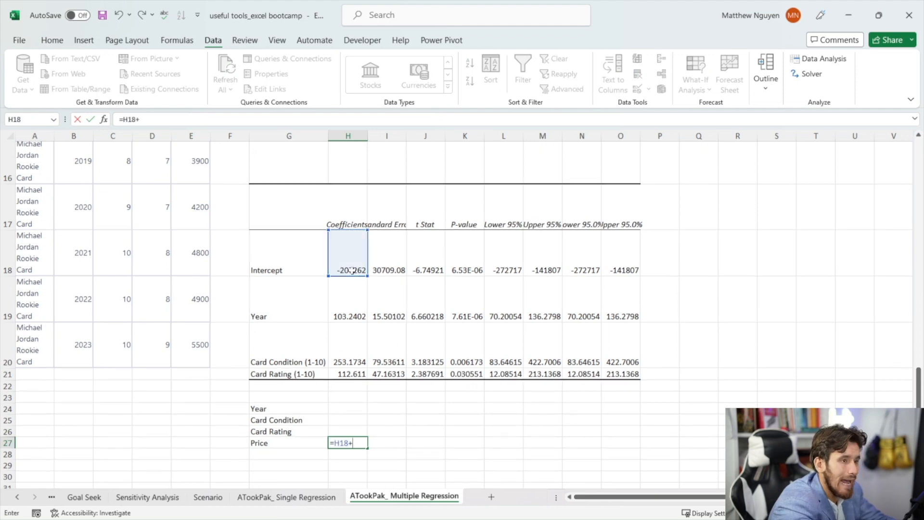
{"action": "left_click", "coordinate": [352, 302]}
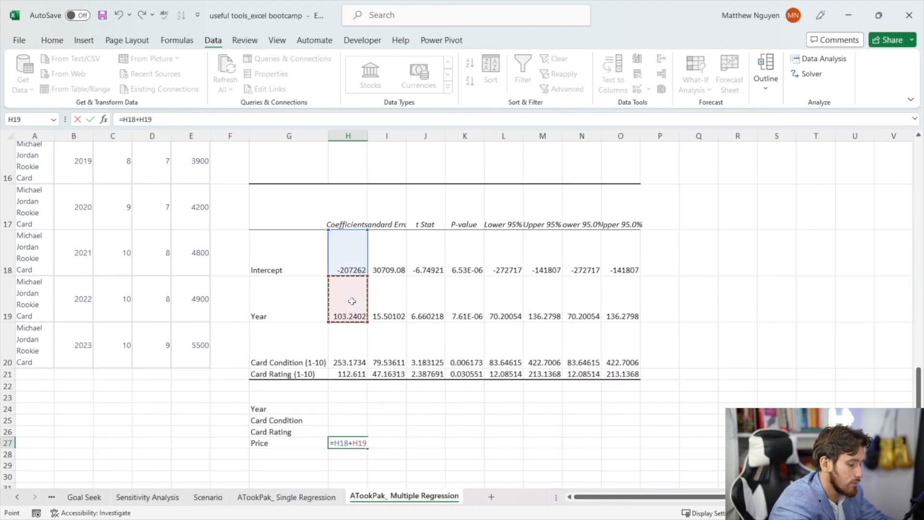
{"action": "key", "text": "Left"}
{"action": "key", "text": "Left"}
{"action": "key", "text": "Right"}
{"action": "key", "text": "Right"}
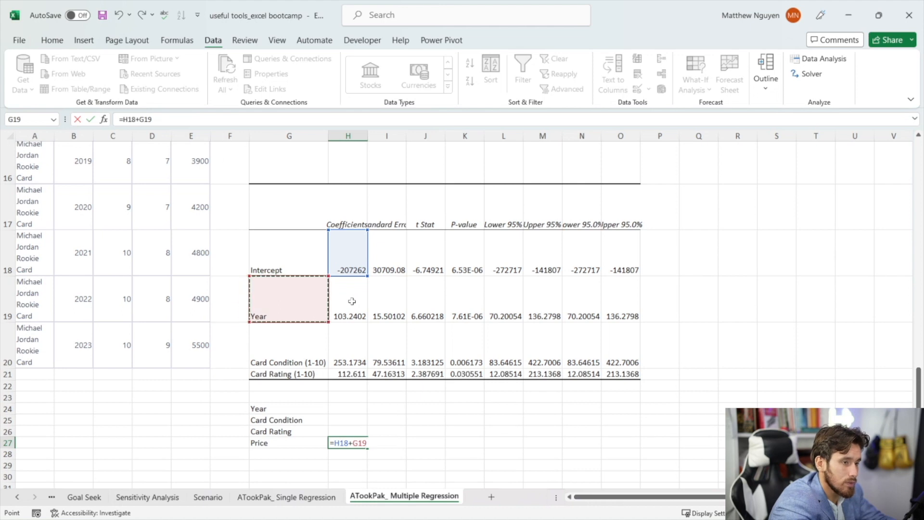
{"action": "left_click", "coordinate": [142, 120]}
{"action": "type", "text": "("}
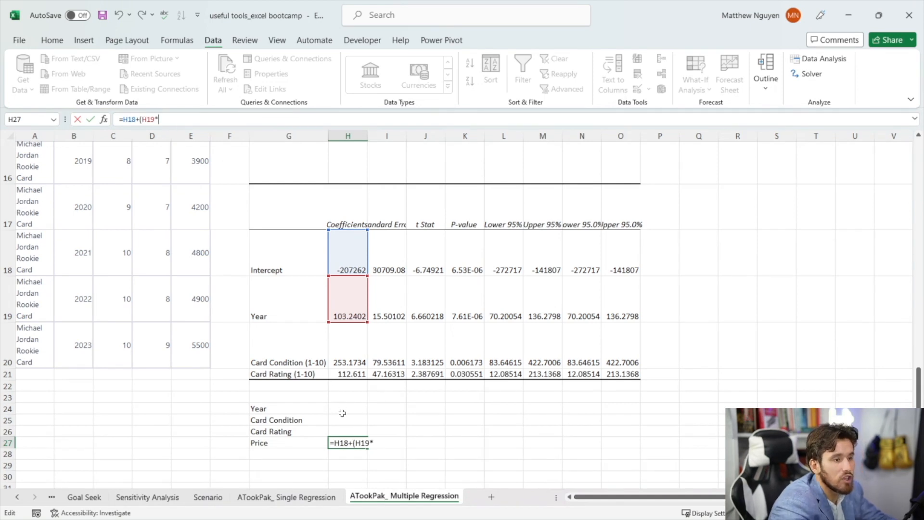
{"action": "left_click", "coordinate": [339, 410]}
Complete the price formula in H27 with the card condition and card rating terms: =H18+(H19*H24)+(H20*H25)+(H21*H26)
{"action": "type", "text": ")+("}
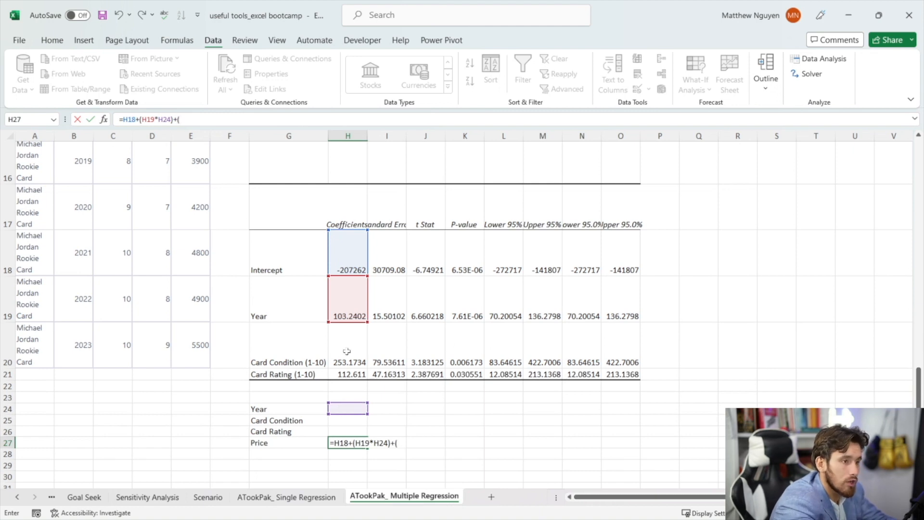
{"action": "left_click", "coordinate": [346, 351]}
{"action": "type", "text": "*"}
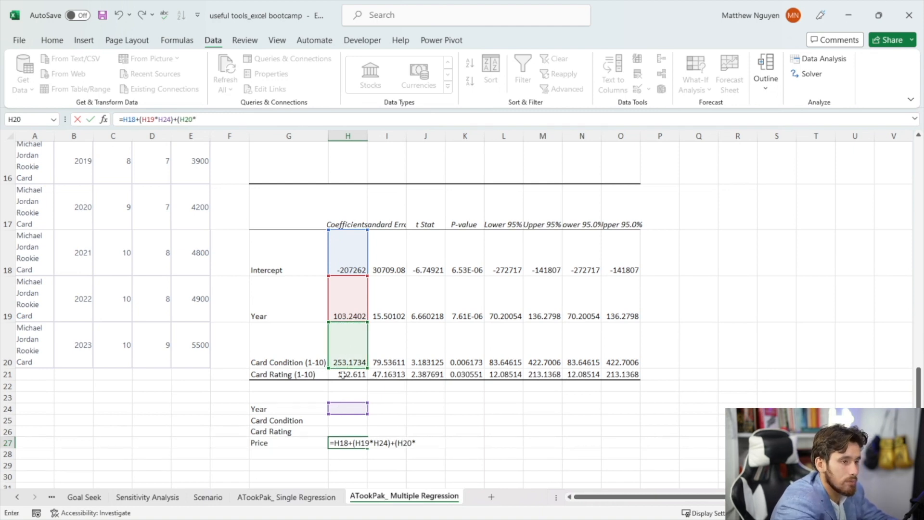
{"action": "left_click", "coordinate": [335, 420]}
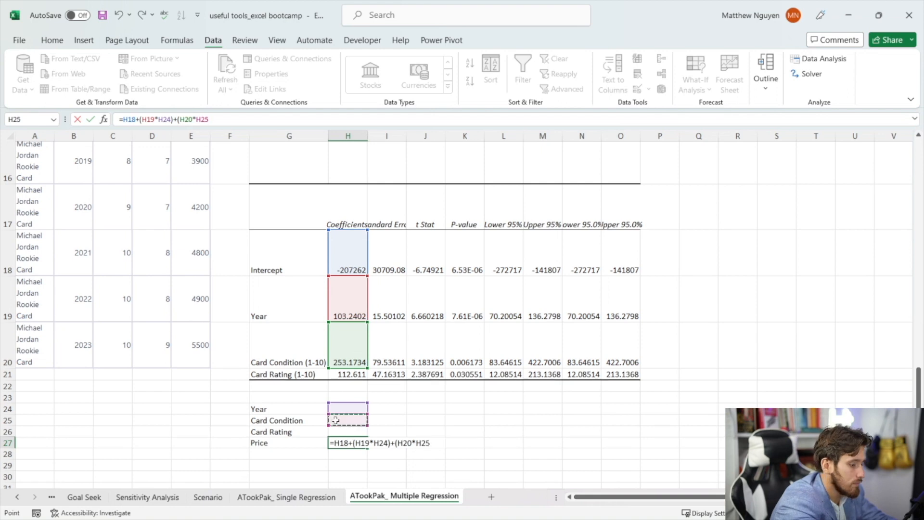
{"action": "type", "text": ")+"}
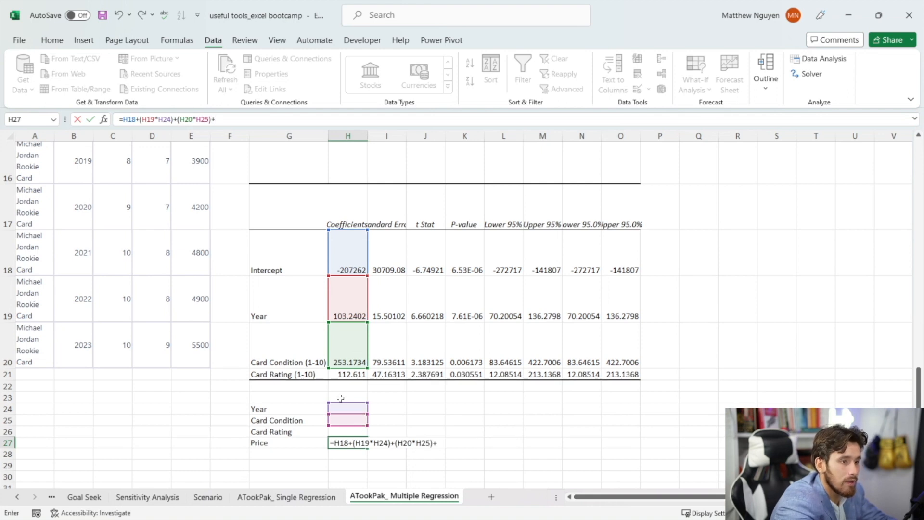
{"action": "type", "text": "("}
{"action": "left_click", "coordinate": [344, 372]}
{"action": "type", "text": "*"}
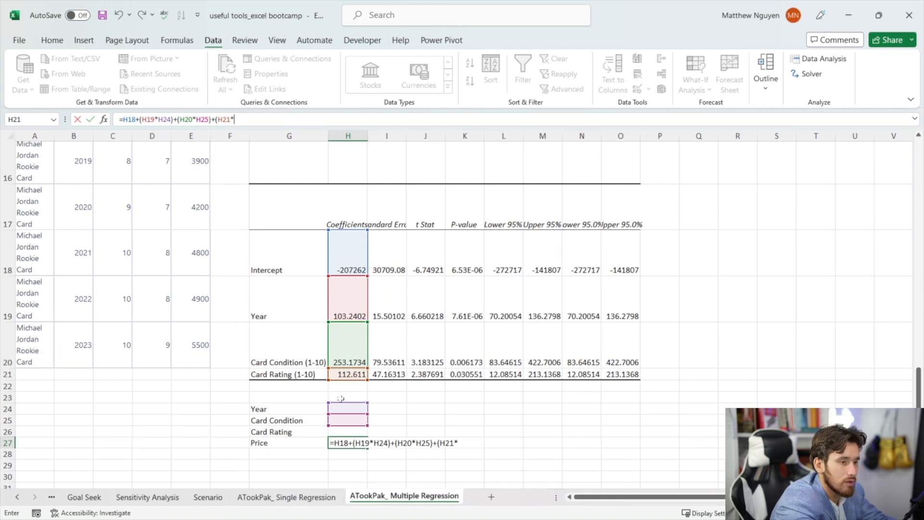
{"action": "left_click", "coordinate": [339, 432]}
{"action": "type", "text": ")"}
{"action": "key", "text": "Return"}
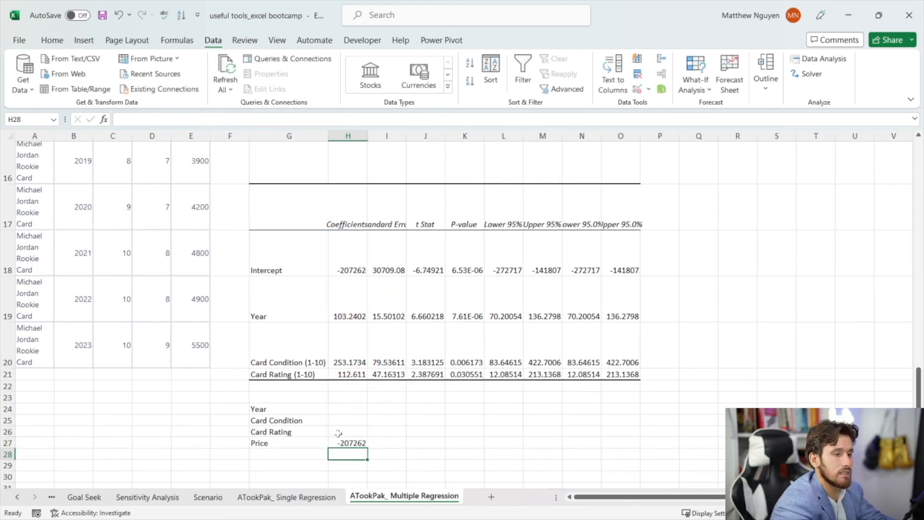
Enter year 2020, card condition 6 and card rating 8 in H24 to H26, and apply the dollar Accounting format to the price in H27
{"action": "left_click", "coordinate": [337, 407]}
{"action": "type", "text": "2020"}
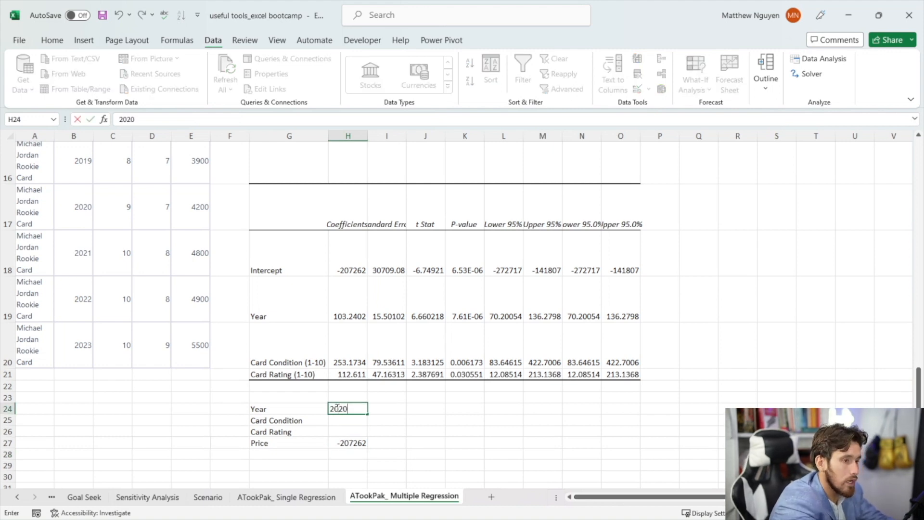
{"action": "key", "text": "Return"}
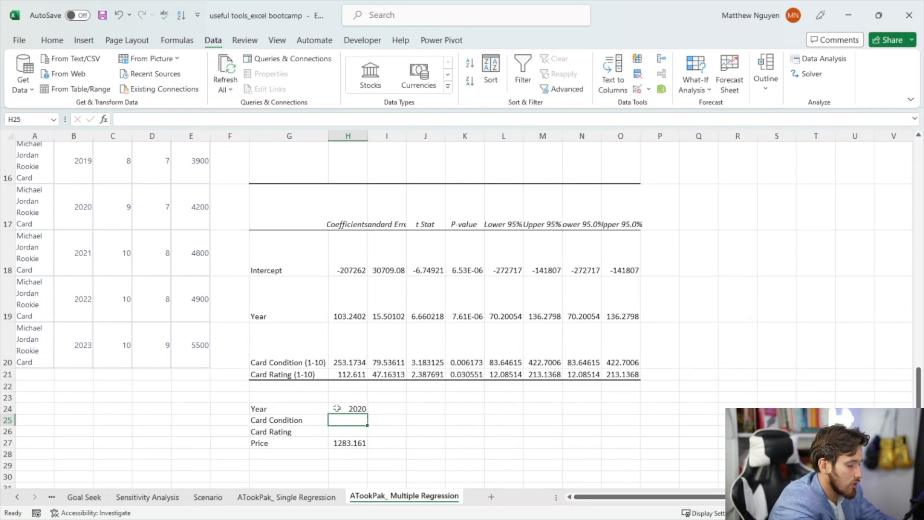
{"action": "type", "text": "6"}
{"action": "key", "text": "Return"}
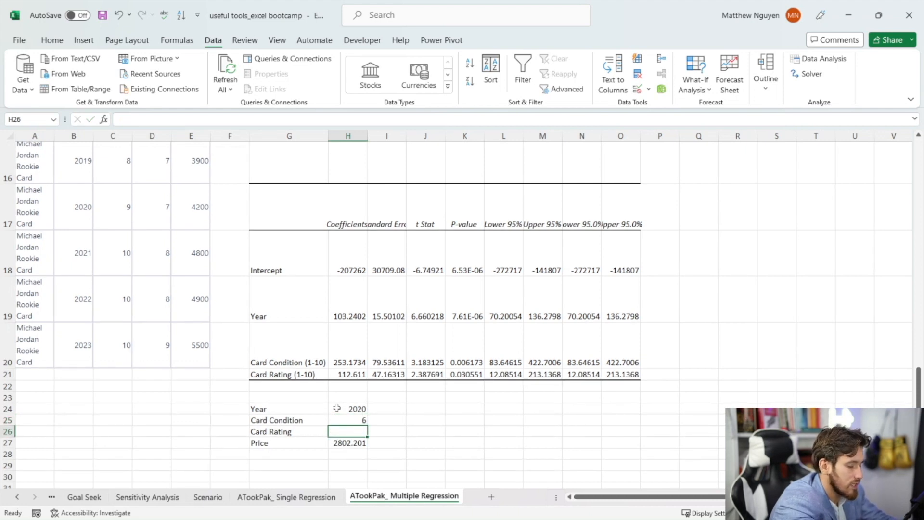
{"action": "type", "text": "8"}
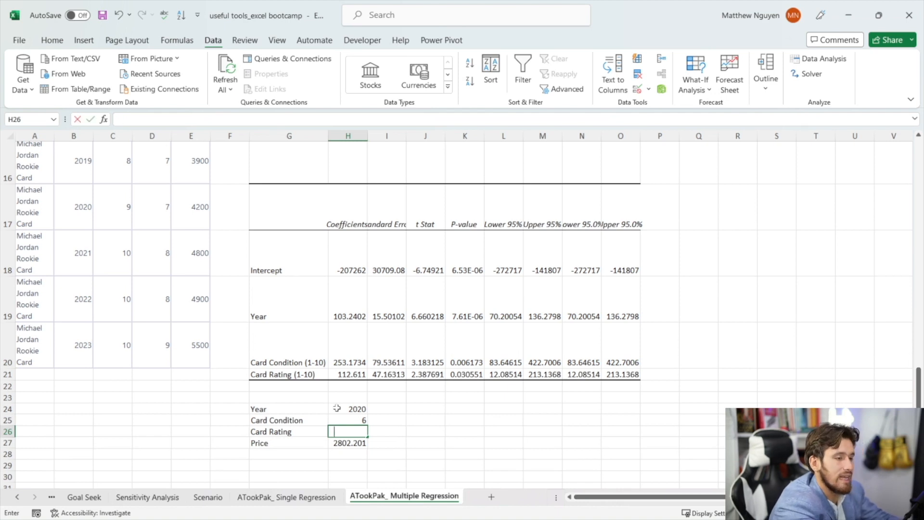
{"action": "key", "text": "Return"}
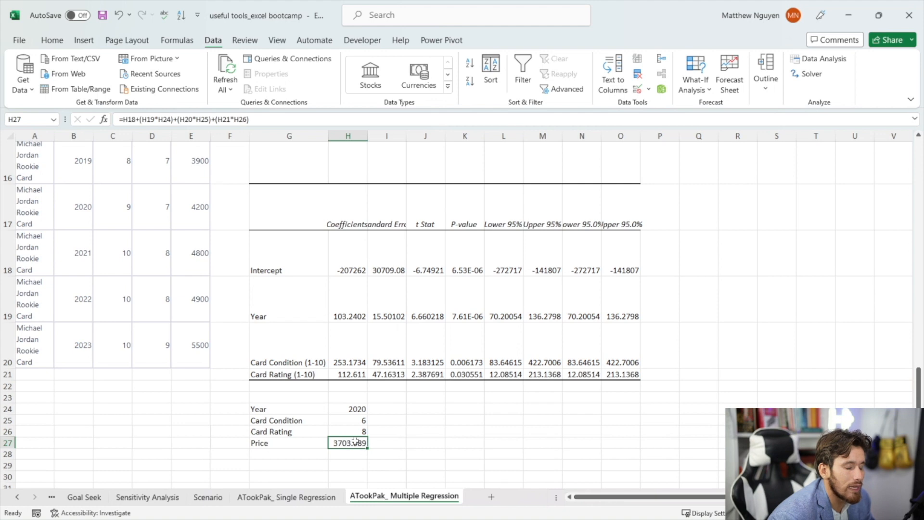
{"action": "left_click", "coordinate": [53, 41]}
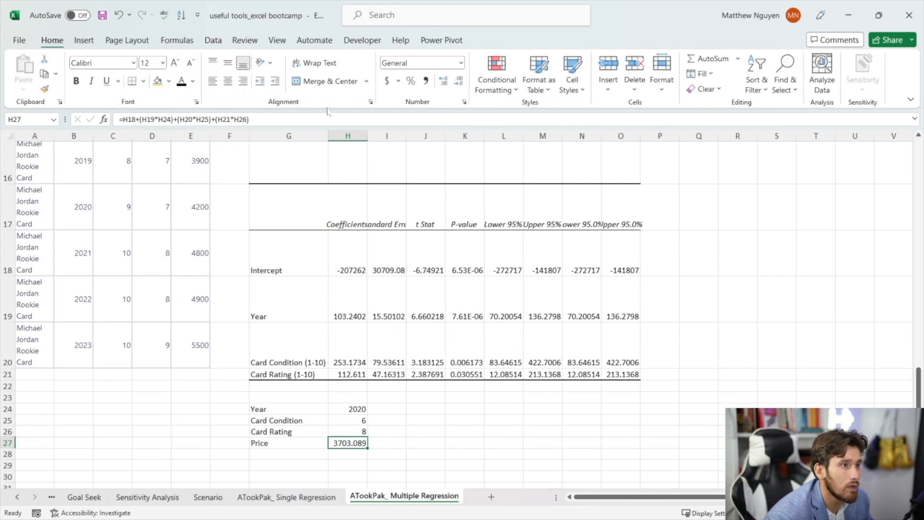
{"action": "left_click", "coordinate": [388, 81]}
Set the card condition in H25 to 9 and the card rating in H26 to 7, matching the 2020 row of the card data
{"action": "left_click_drag", "start_coordinate": [85, 206], "coordinate": [179, 201]}
{"action": "left_click", "coordinate": [125, 206]}
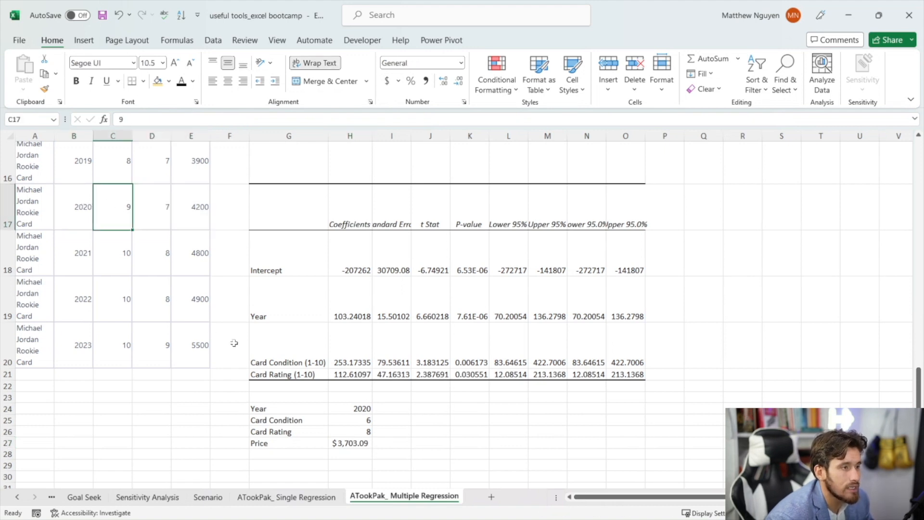
{"action": "left_click", "coordinate": [192, 222]}
{"action": "left_click", "coordinate": [361, 423]}
{"action": "type", "text": "9"}
{"action": "key", "text": "Return"}
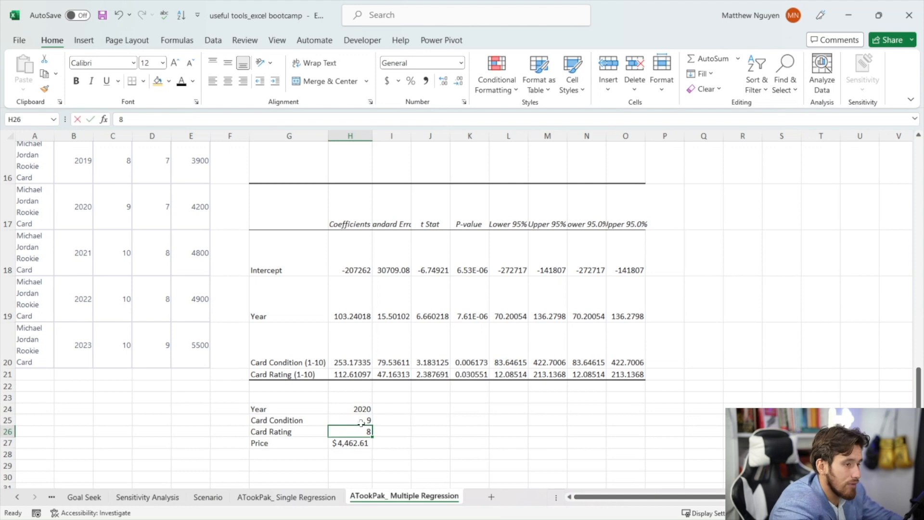
{"action": "type", "text": "7"}
{"action": "key", "text": "Return"}
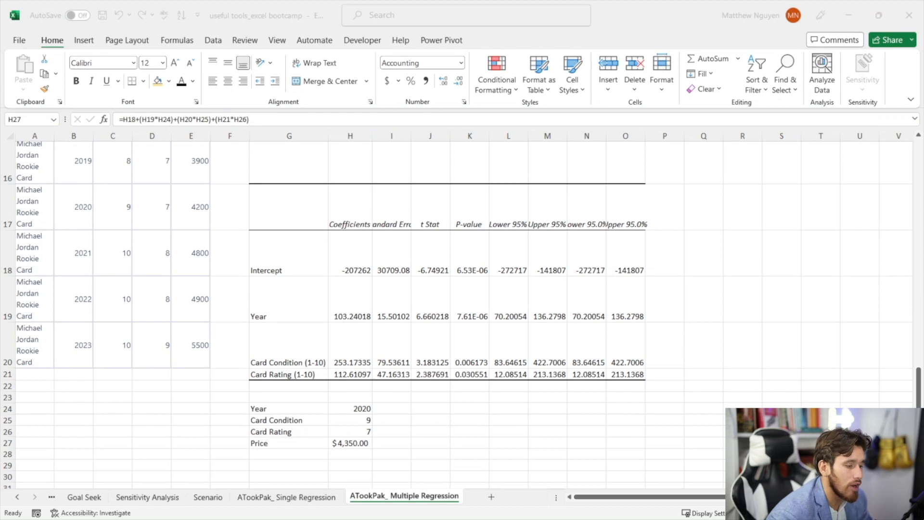
{"action": "scroll", "coordinate": [215, 294], "scroll_direction": "up", "scroll_amount": 5}
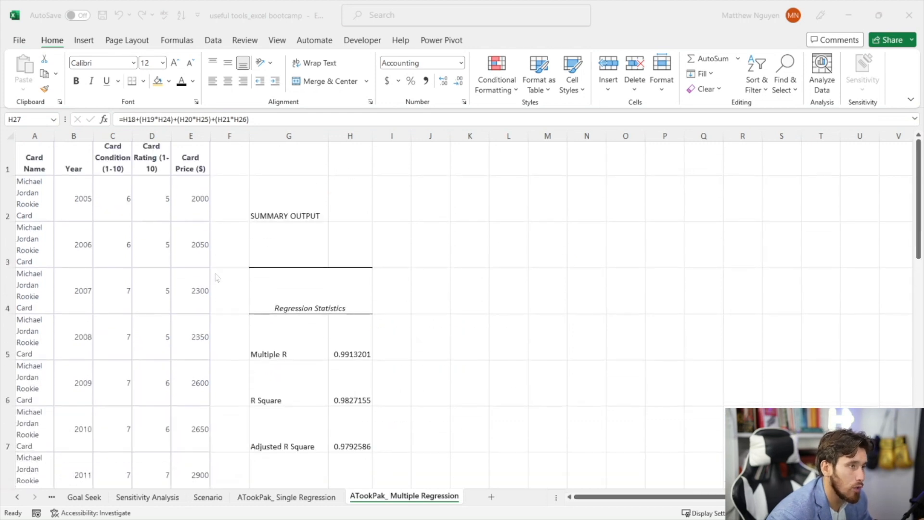
{"action": "scroll", "coordinate": [215, 277], "scroll_direction": "down", "scroll_amount": 2}
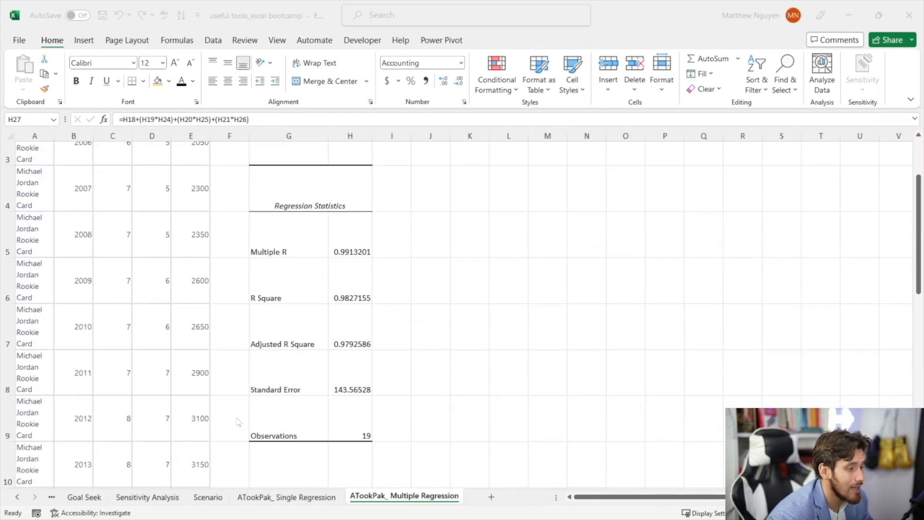